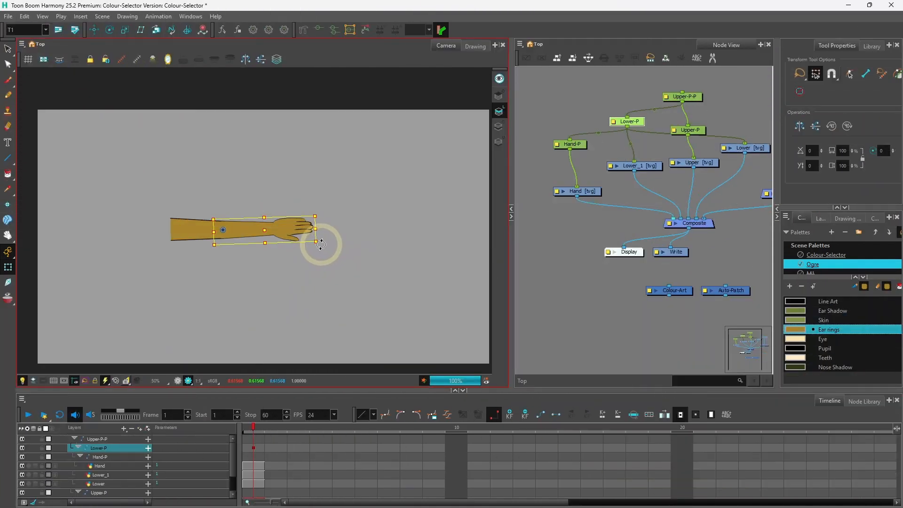
Step: Pose the example arm by rotating the Lower-P peg at the elbow and the Hand-P peg at the wrist
left_click_drag(321, 244, 345, 315)
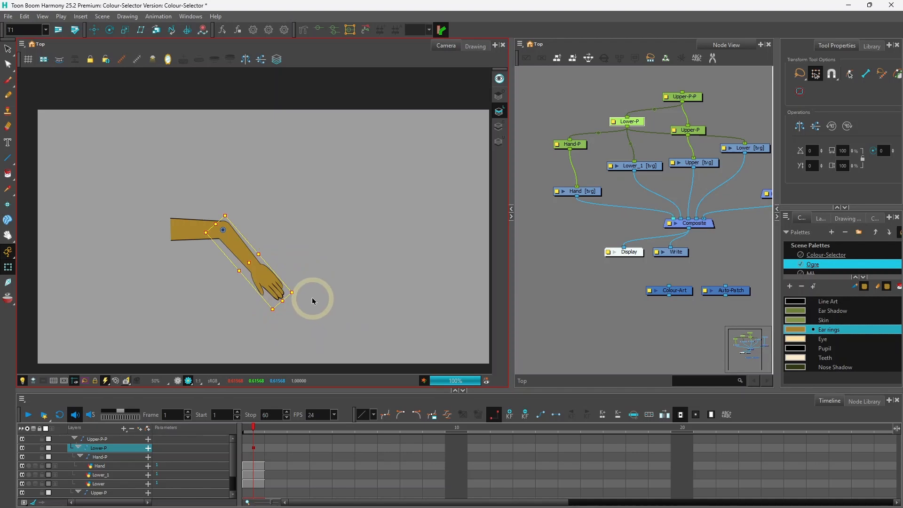
left_click_drag(299, 299, 337, 264)
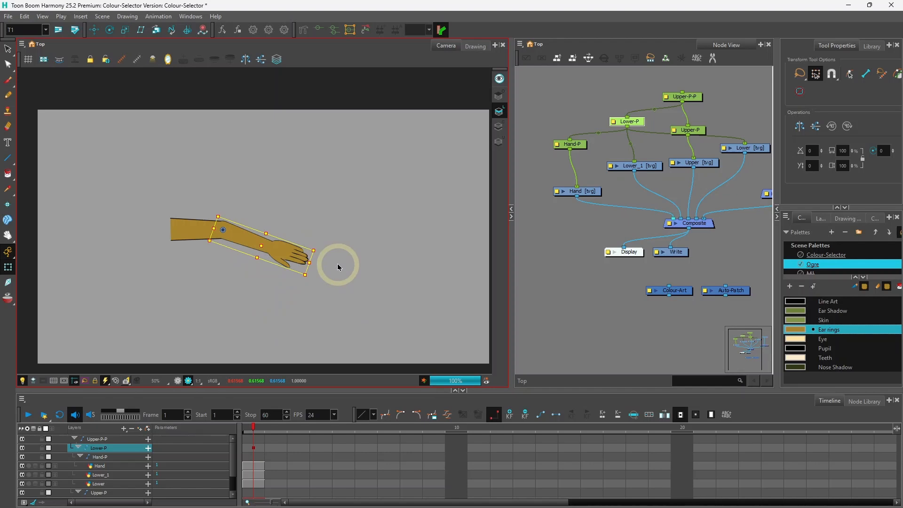
key("shift+b")
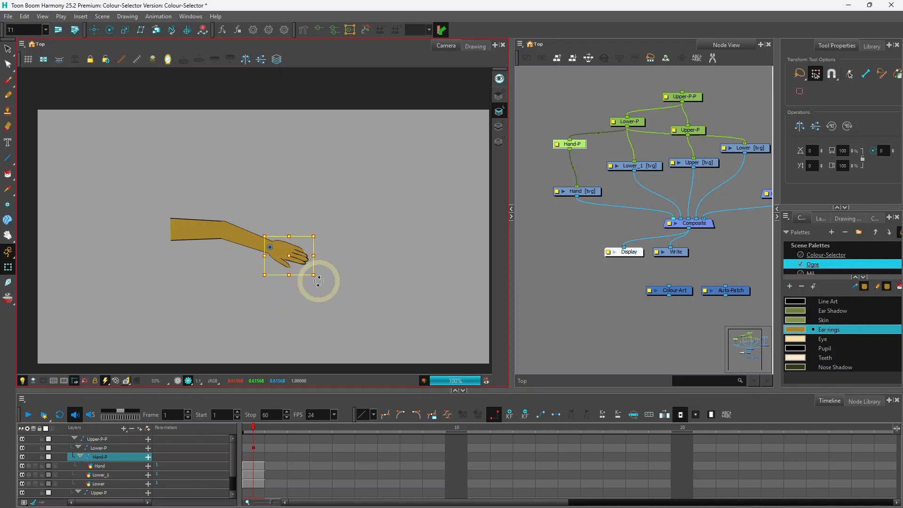
left_click_drag(318, 282, 325, 276)
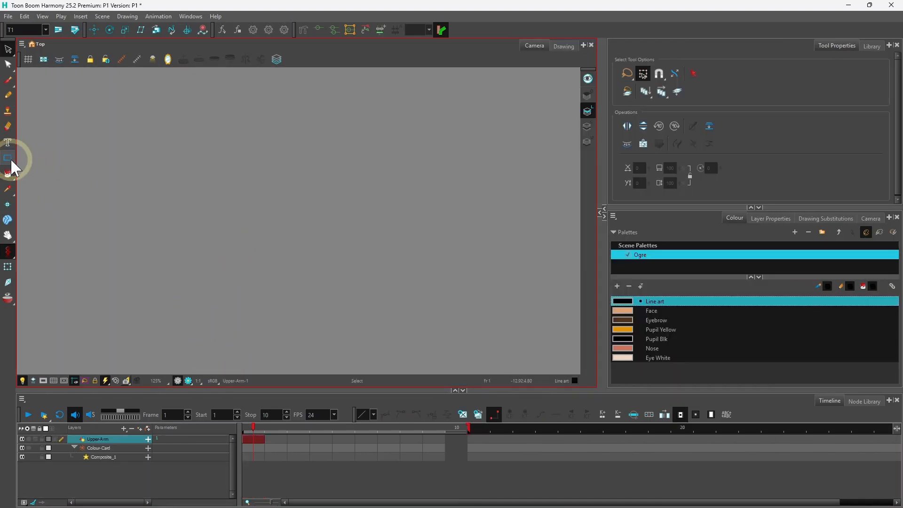
Step: Draw two straight, slightly converging horizontal lines on the Upper-Arm layer with the Line tool as the arm's outlines
left_click_drag(10, 158, 42, 177)
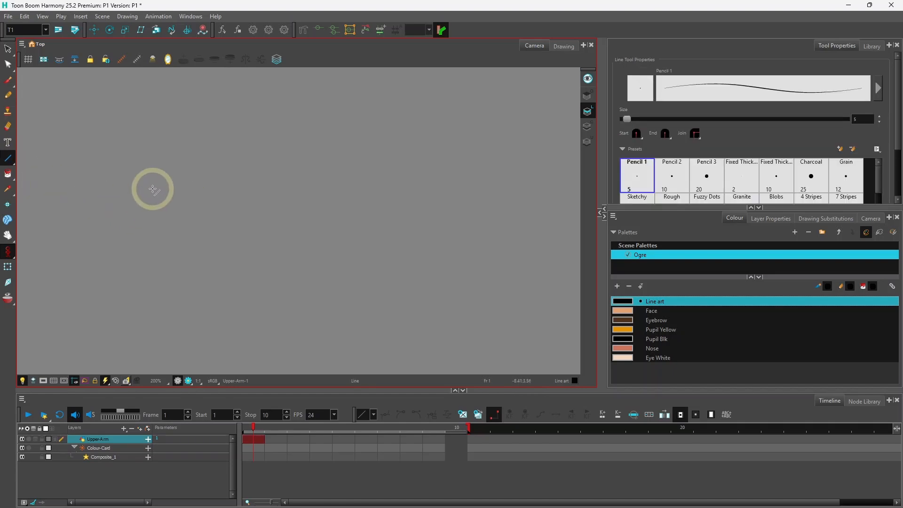
left_click_drag(151, 189, 310, 199)
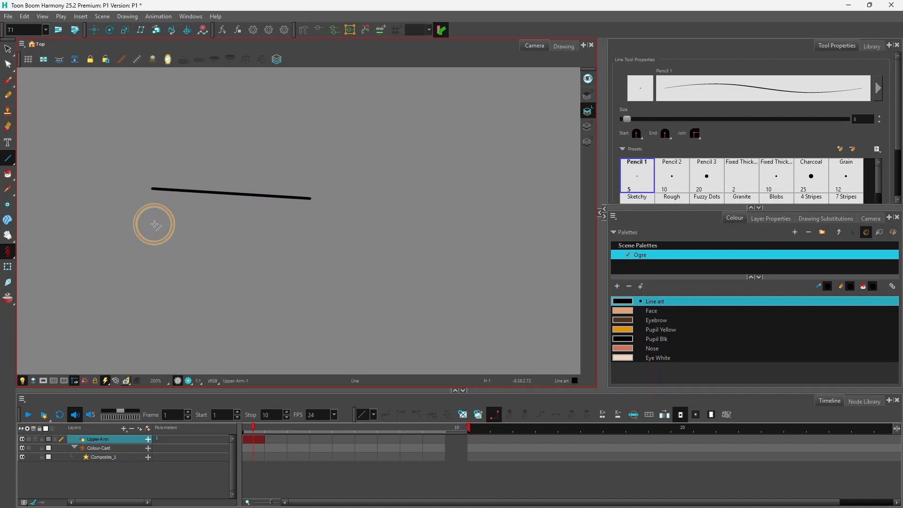
left_click_drag(155, 225, 310, 218)
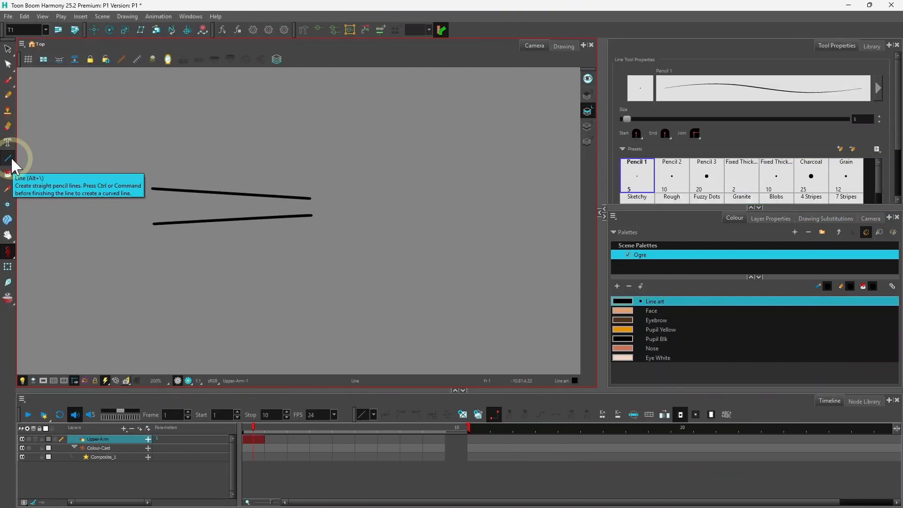
Step: Draw a circle with the Ellipse tool midway along the arm, spanning the gap between the two lines
left_click(10, 158)
left_click(38, 168)
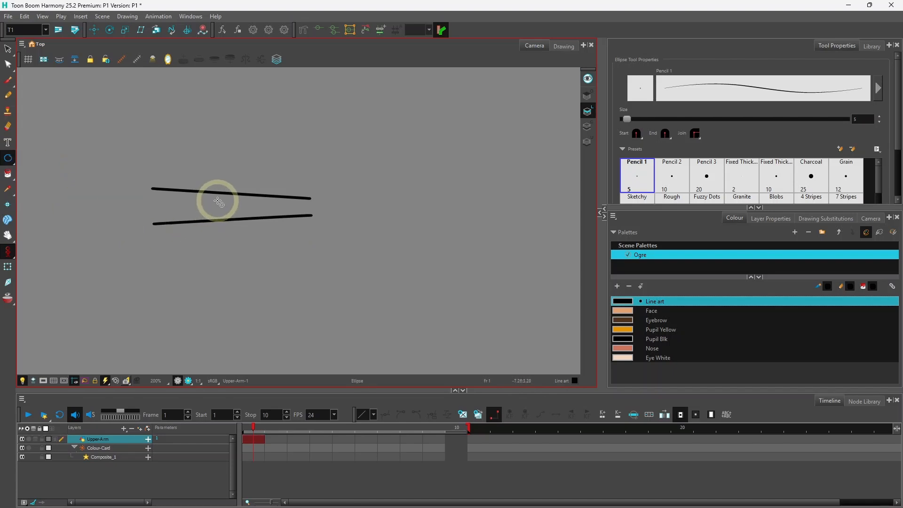
key("2")
key("2")
key("2")
key("2")
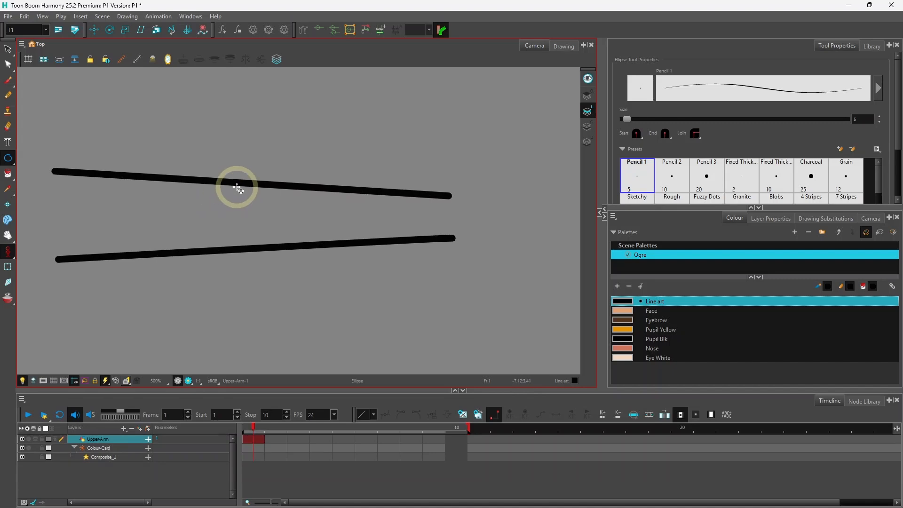
left_click_drag(236, 187, 291, 244)
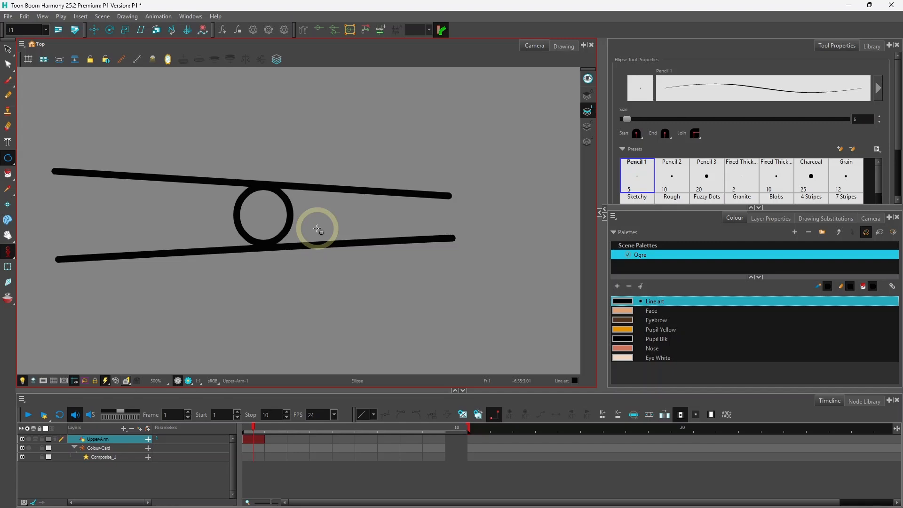
Step: Show the drawing strokes and scale the middle circle to 105% in width and height
key("k")
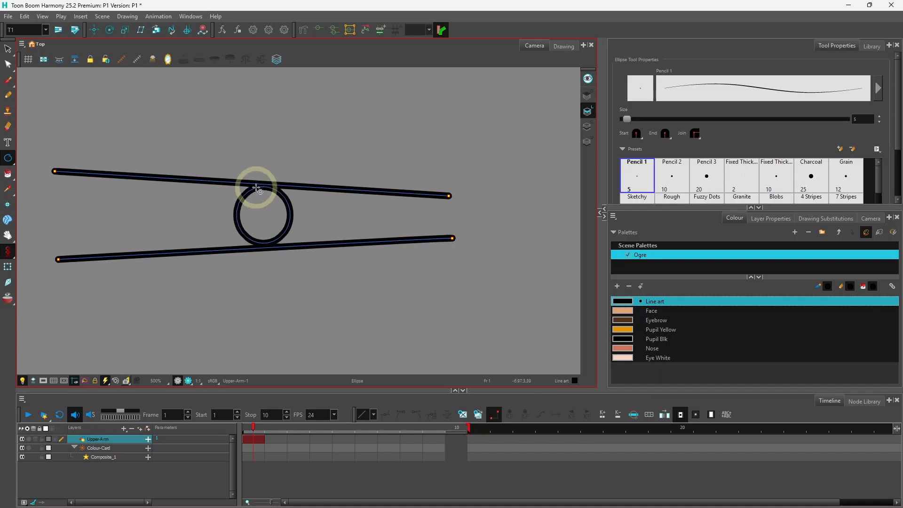
left_click(8, 49)
left_click_drag(199, 213, 332, 218)
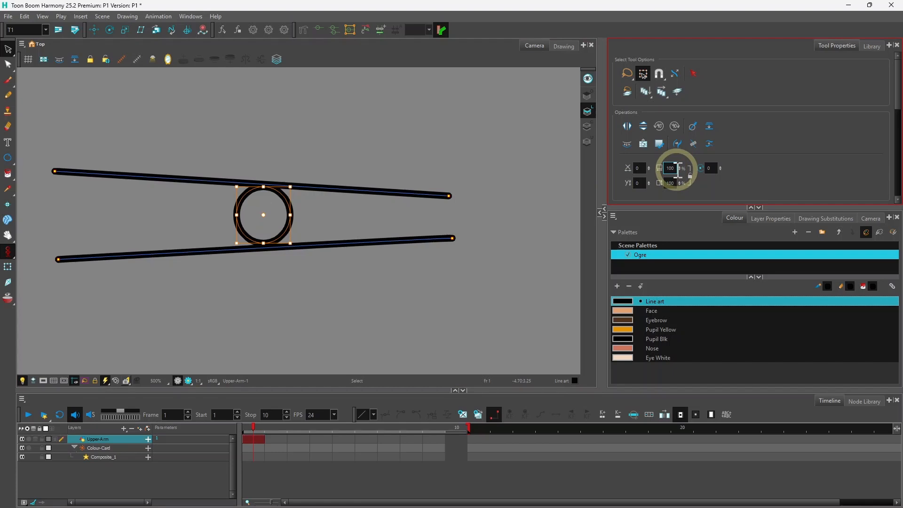
type("105")
key("Tab")
key("Tab")
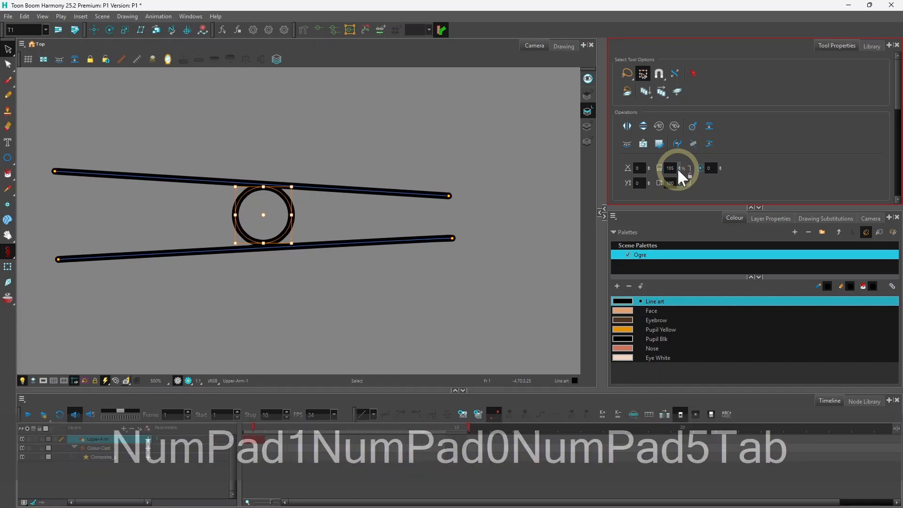
type("105")
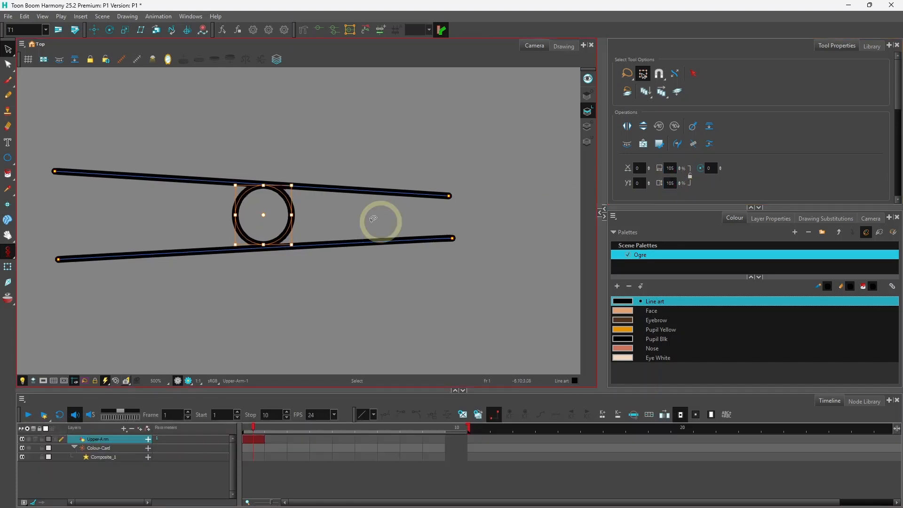
key("Escape")
Step: Enlarge the middle circle by a further 105% in width and height so its stroke meets both arm lines
left_click_drag(250, 219, 329, 214)
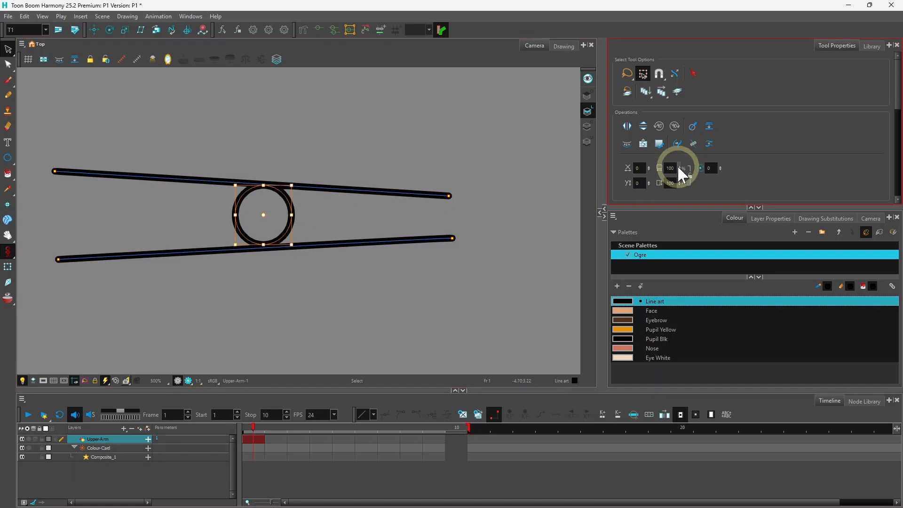
type("105")
key("Tab")
key("Tab")
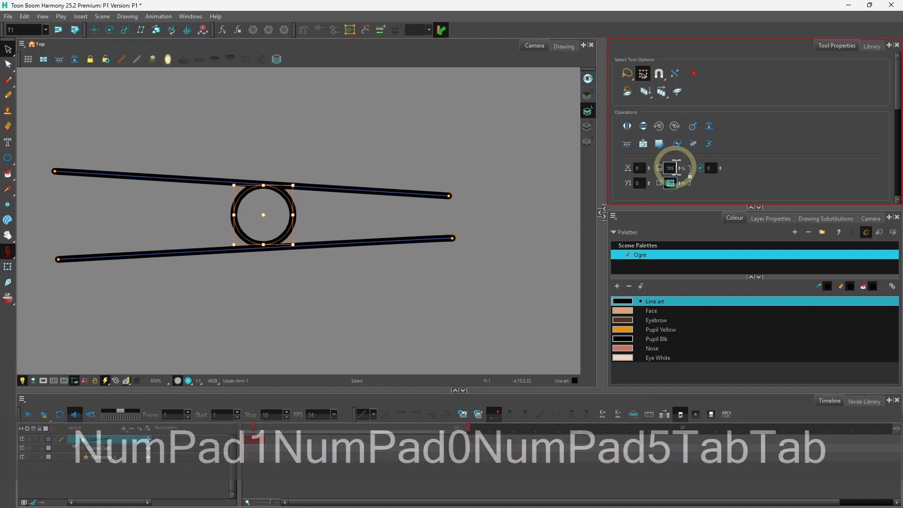
type("105")
key("Return")
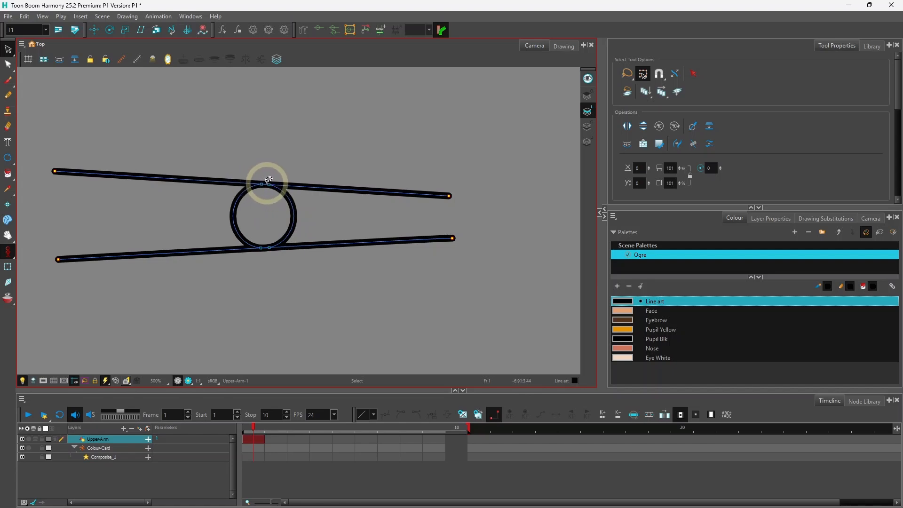
Step: Duplicate the middle circle and place the copy at the narrow end of the arm lines
scroll(270, 188, "up", 1)
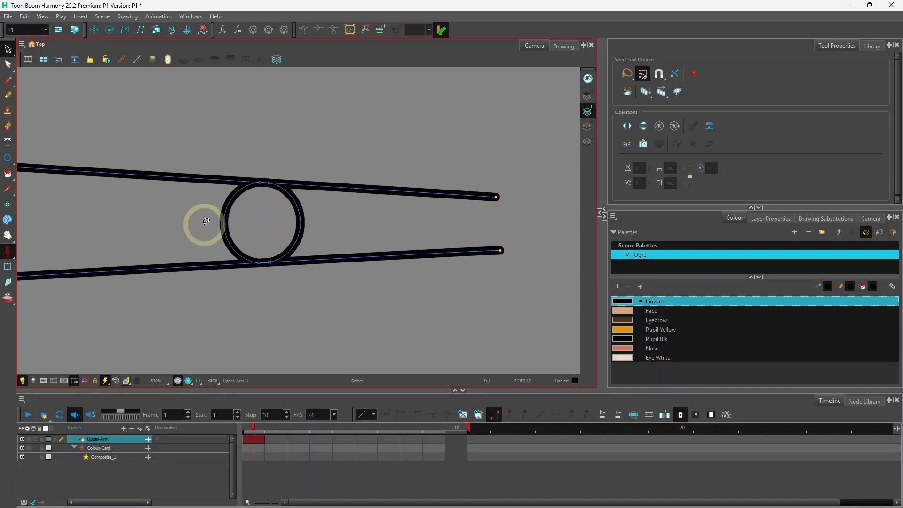
mouse_move(209, 221)
left_mouse_down()
mouse_move(365, 203)
mouse_move(426, 225)
mouse_move(505, 221)
left_mouse_up()
key("ctrl+c")
key("ctrl+v")
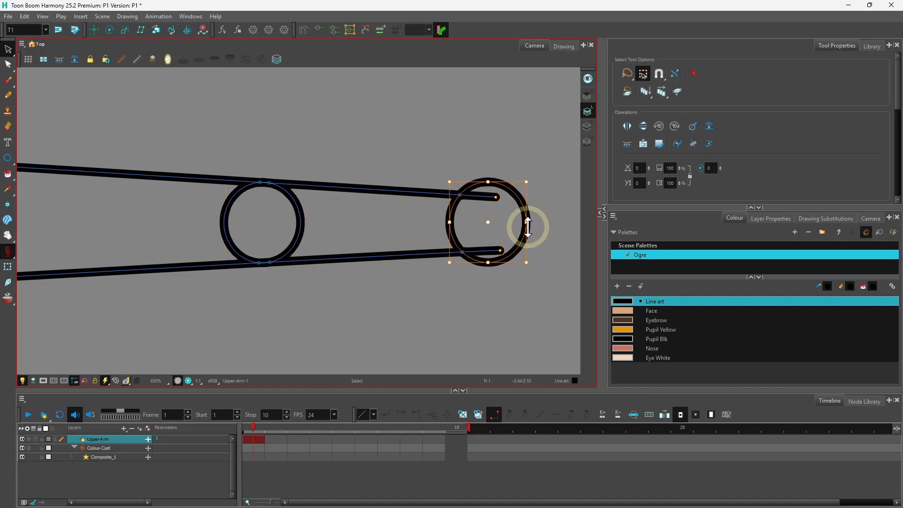
Step: Scale the copied circle at the narrow end to 80% in width and height
left_click(671, 168)
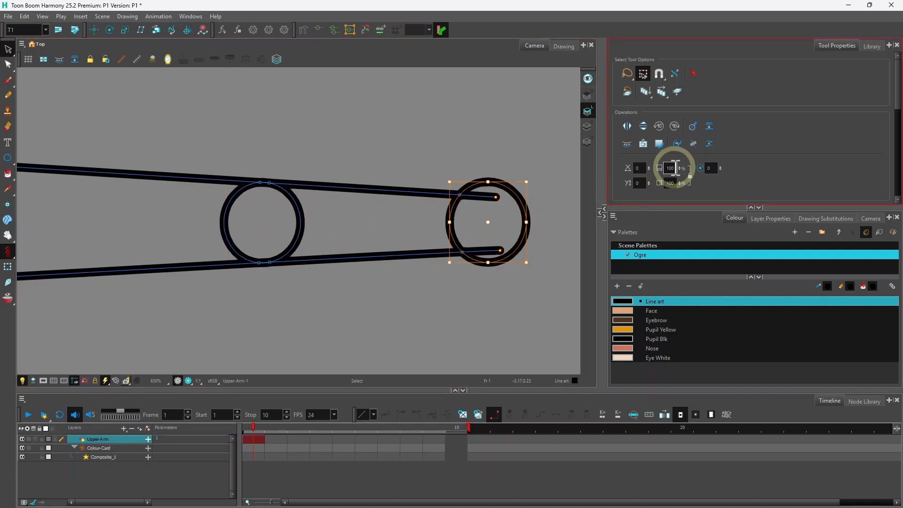
type("80")
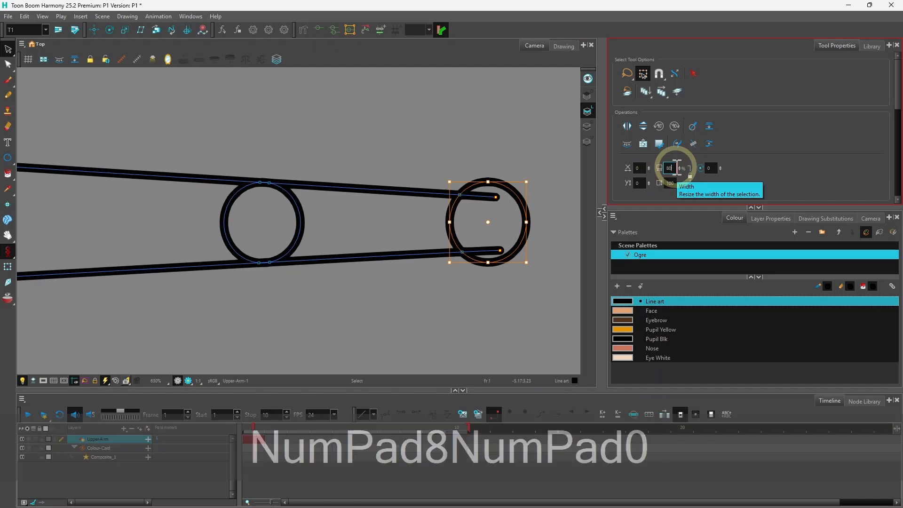
key("Tab")
key("Tab")
type("80")
key("Tab")
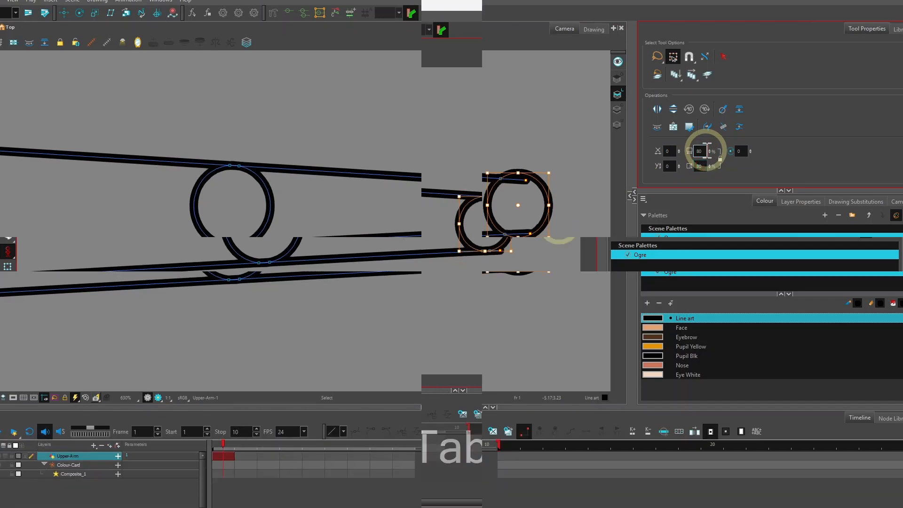
Step: Fine-tune the smaller circle by scaling it to 101% in width and height
type("101")
key("Tab")
key("Tab")
type("101")
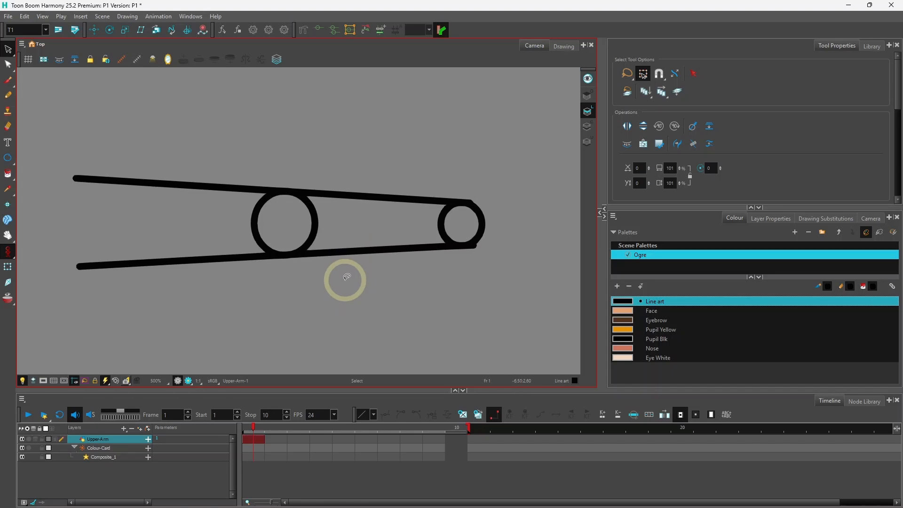
Step: Add a new vector drawing layer named Lower-Arm
left_click(139, 427)
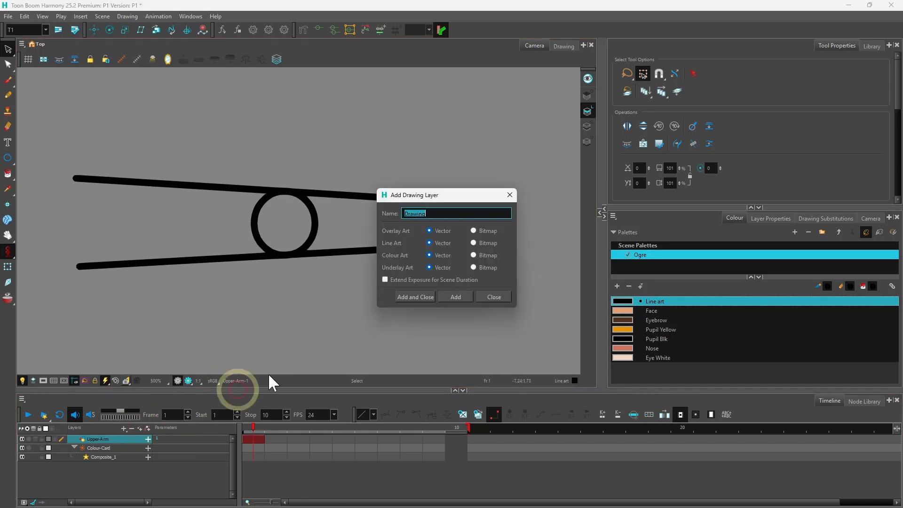
type("Lower-Arm")
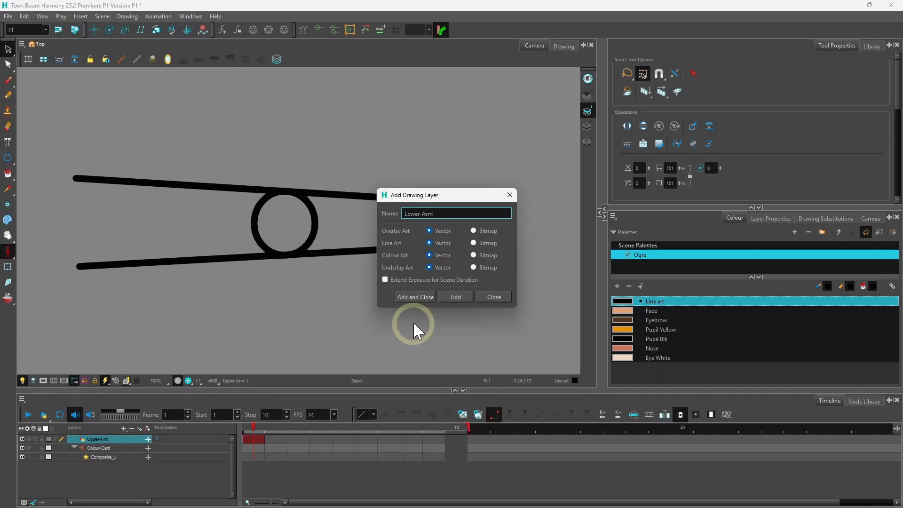
left_click(416, 297)
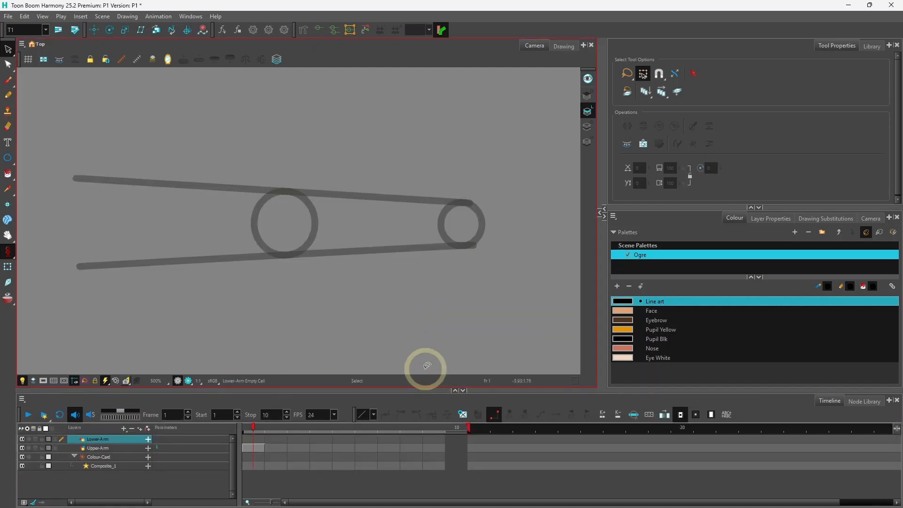
Step: Copy the whole arm drawing from the Upper-Arm layer and paste it into the Lower-Arm layer
left_click(103, 446)
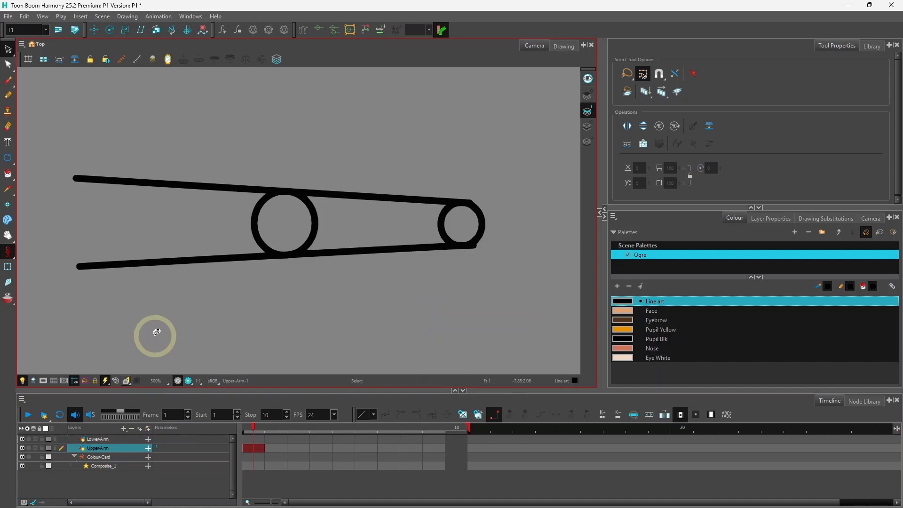
mouse_move(61, 219)
left_mouse_down()
mouse_move(68, 199)
mouse_move(255, 136)
mouse_move(468, 268)
mouse_move(24, 241)
mouse_move(105, 216)
left_mouse_up()
key("ctrl+c")
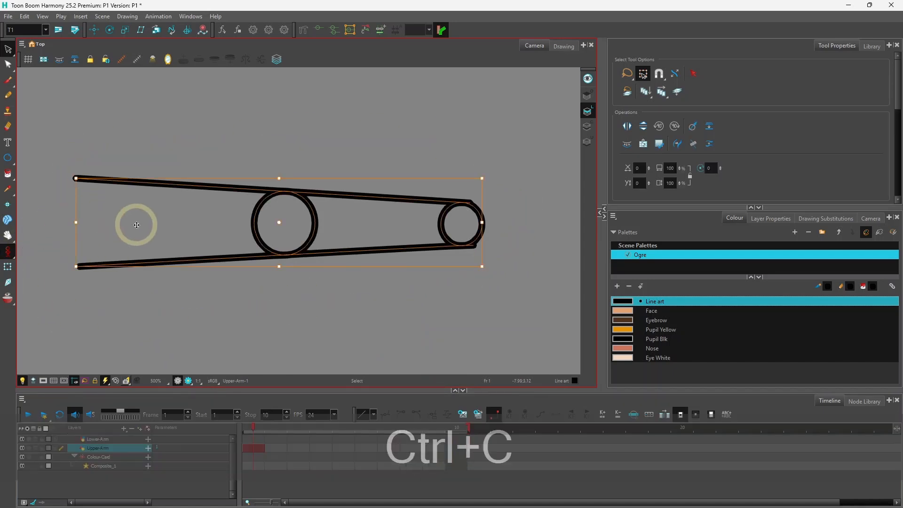
left_click(109, 438)
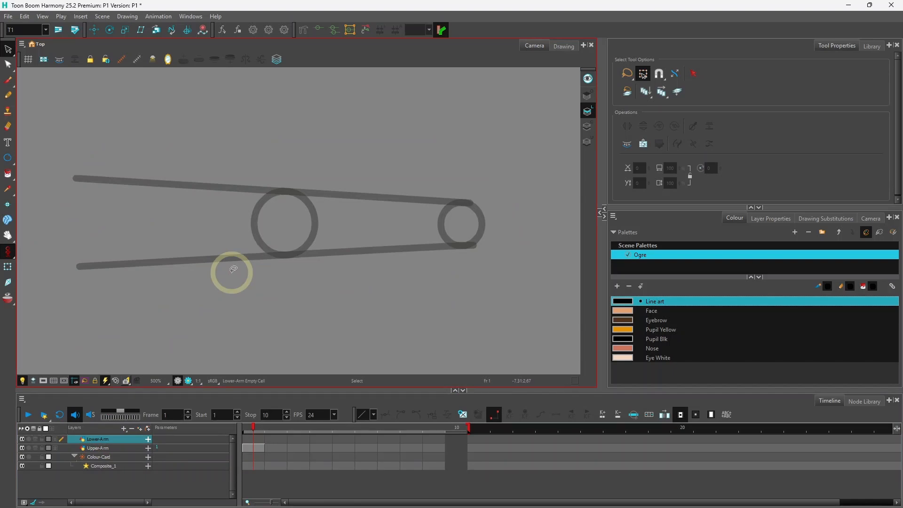
left_click(242, 246)
key("ctrl+v")
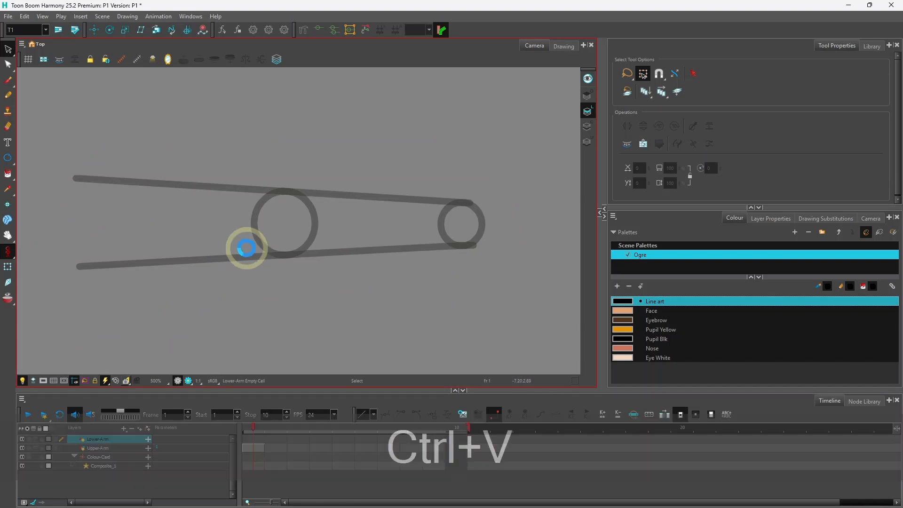
key("Escape")
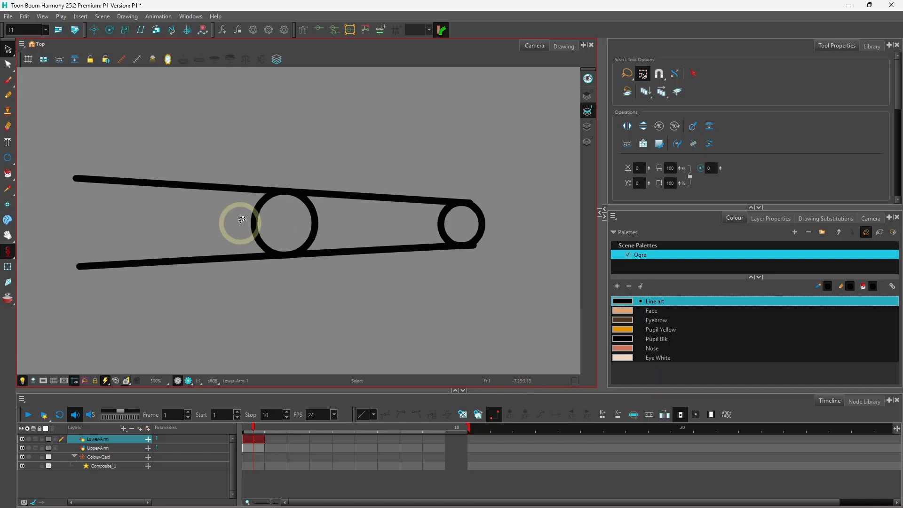
Step: Mark the centre of the middle circle on the Lower-Arm layer with a single brush dot
left_click_drag(240, 223, 339, 218)
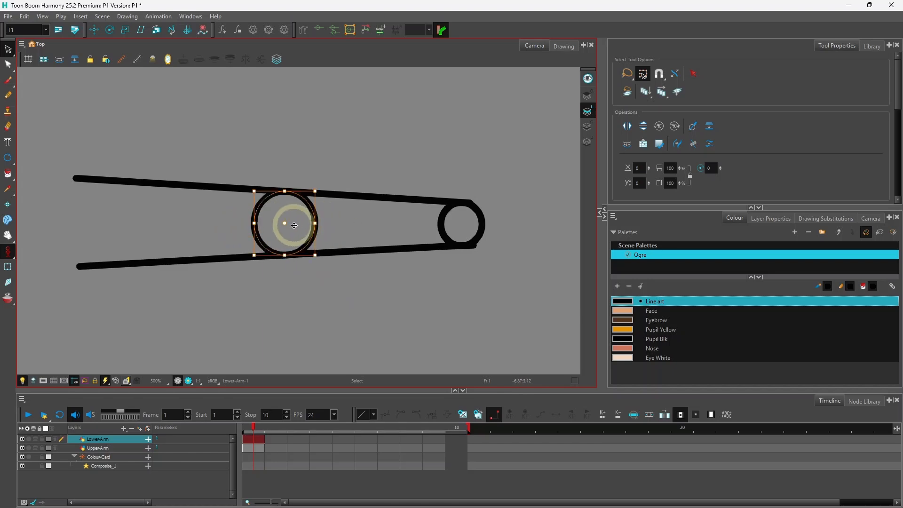
key("2")
key("2")
key("2")
key("2")
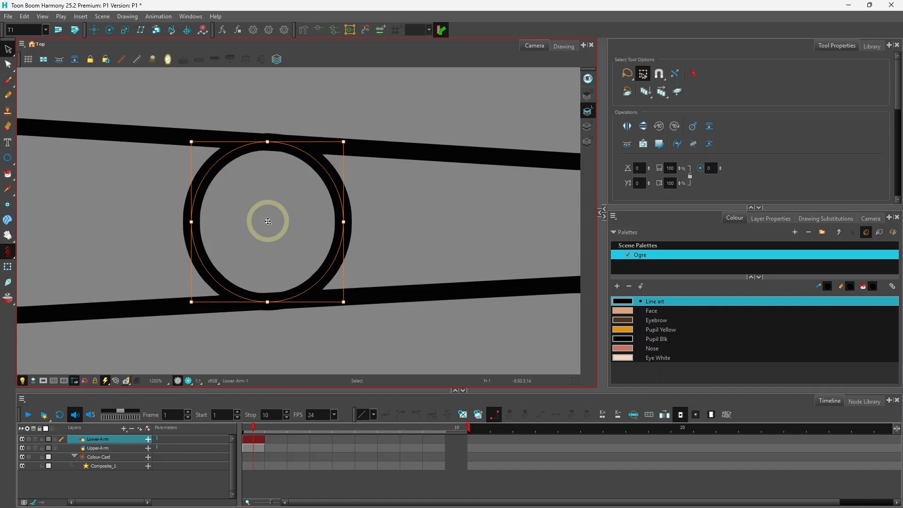
key("alt+b")
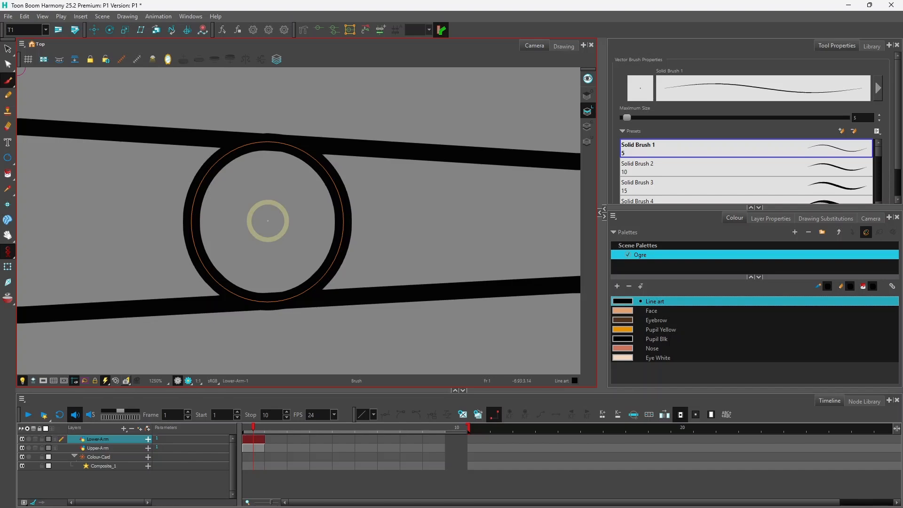
left_click(268, 221)
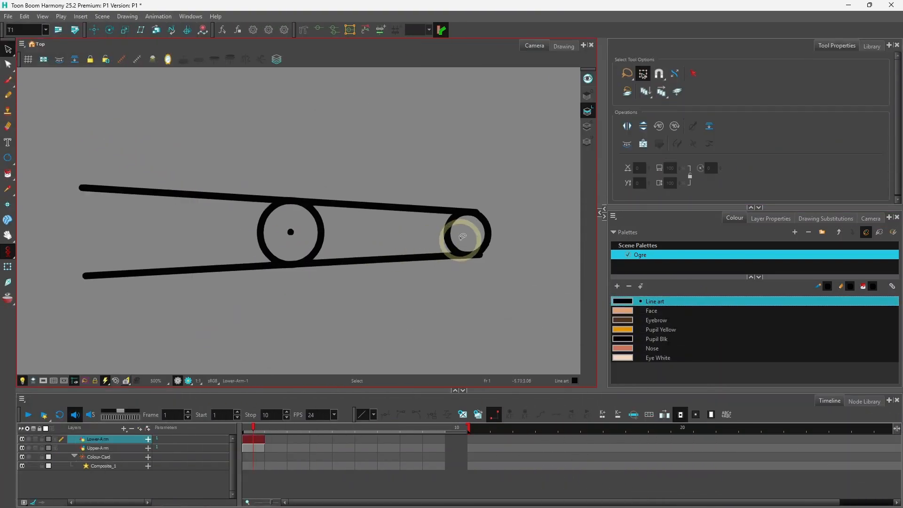
Step: Mark the centre of the smaller wrist circle on the Lower-Arm layer with a single brush dot
left_click(466, 235)
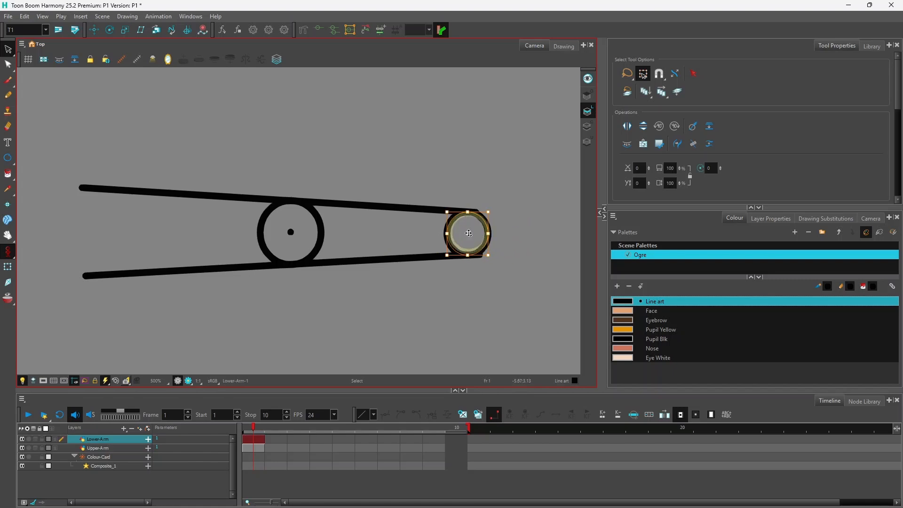
key("alt+b")
left_click(468, 232)
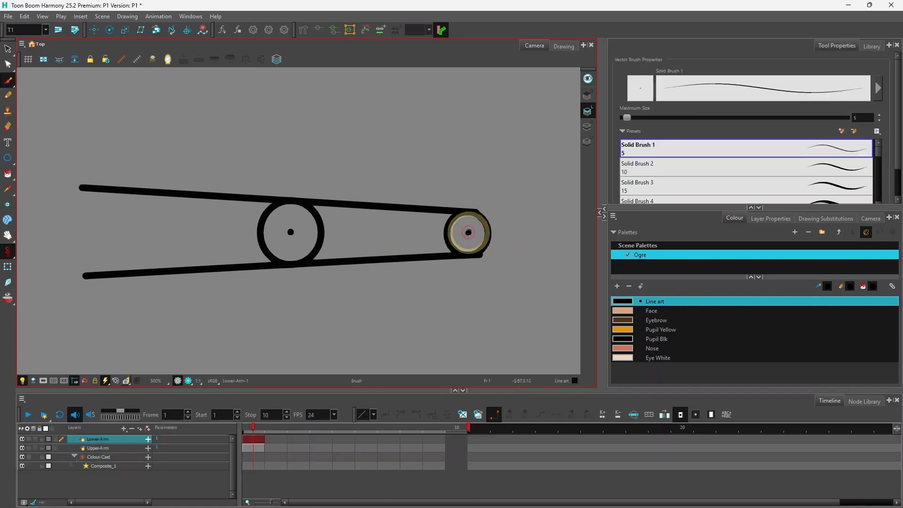
Step: Hide the Lower-Arm layer and cut the forearm lines and the wrist circle out of the Upper-Arm drawing
left_click(107, 446)
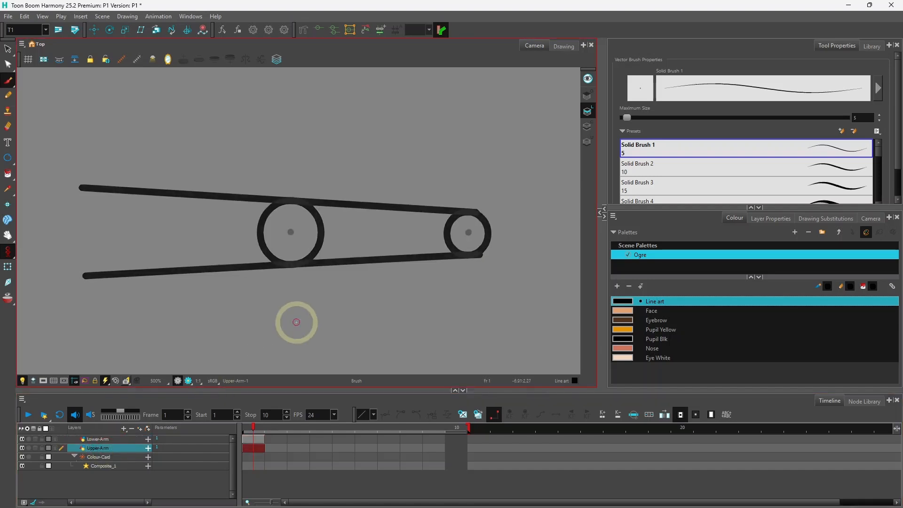
left_click(21, 439)
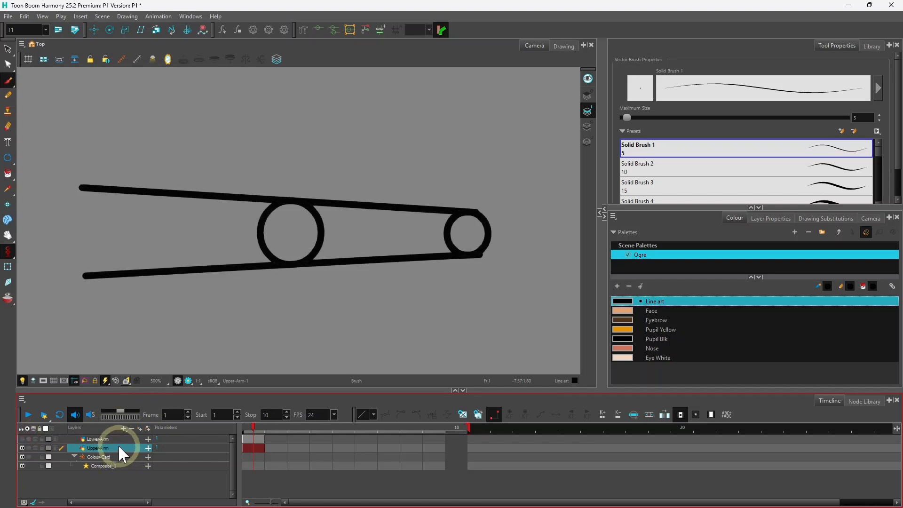
left_click(10, 53)
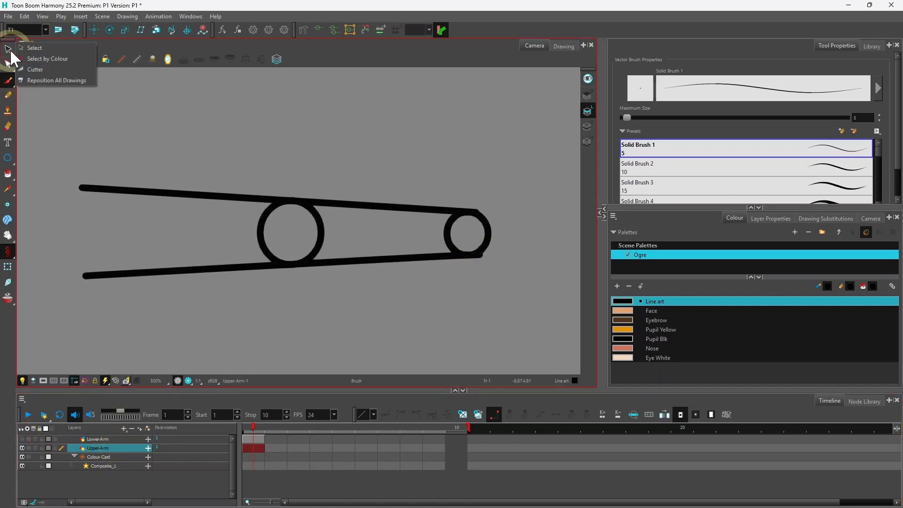
left_click(28, 62)
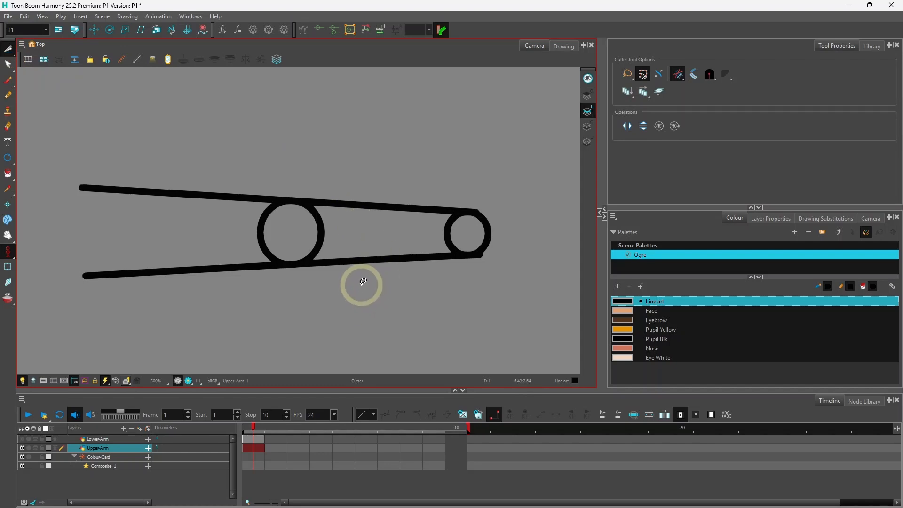
left_click_drag(360, 284, 381, 181)
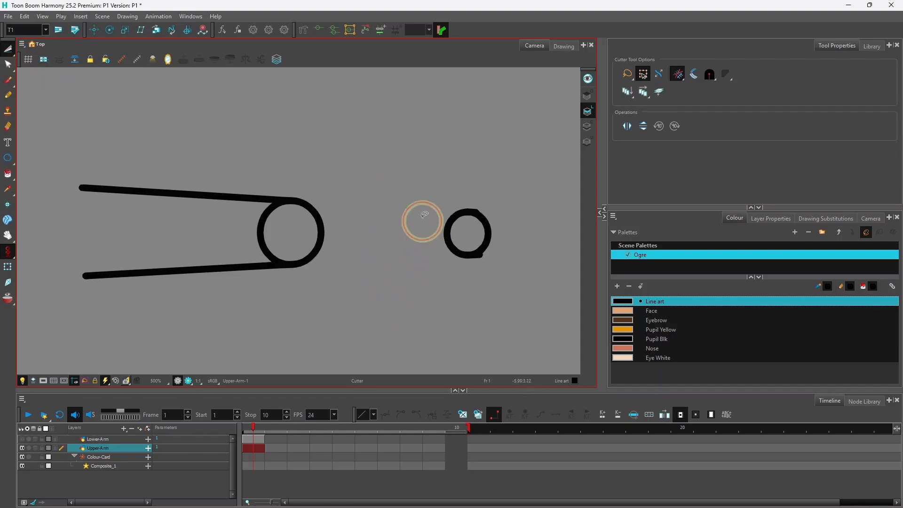
mouse_move(420, 221)
left_mouse_down()
mouse_move(500, 282)
mouse_move(443, 179)
left_mouse_up()
key("Delete")
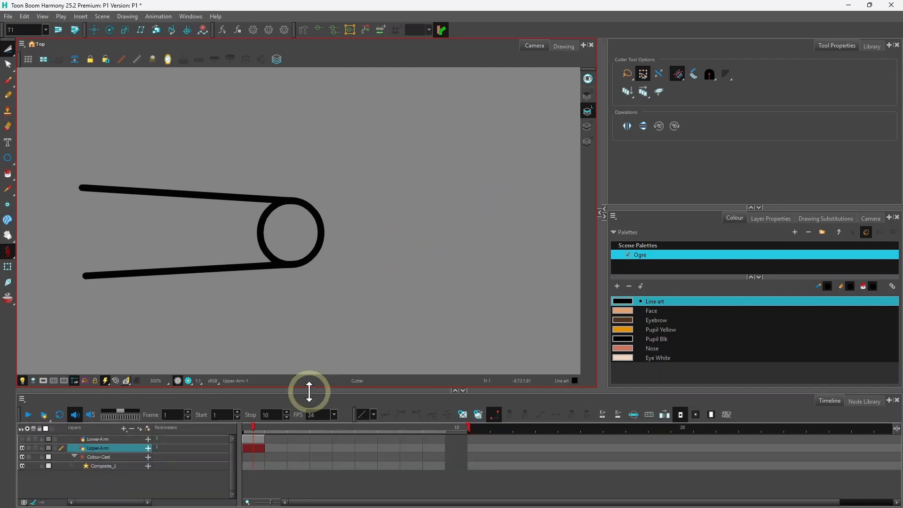
Step: Show only the Lower-Arm layer and cut away its upper-arm lines and the inner arcs of the elbow and wrist circles
left_click(104, 439)
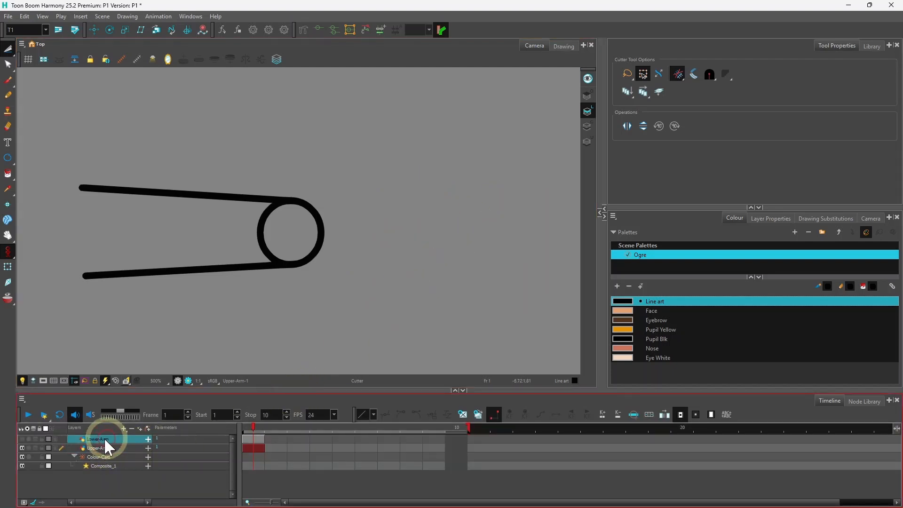
left_click(21, 447)
left_click(21, 439)
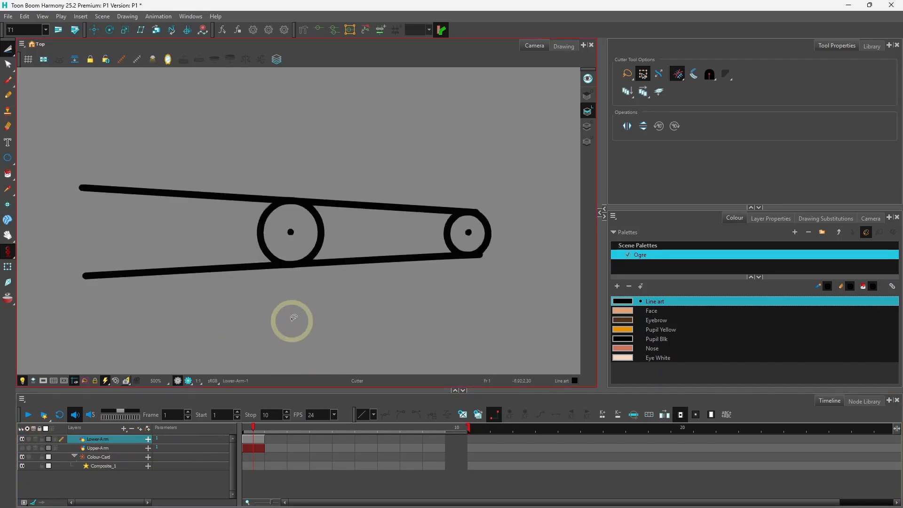
left_click_drag(156, 314, 175, 150)
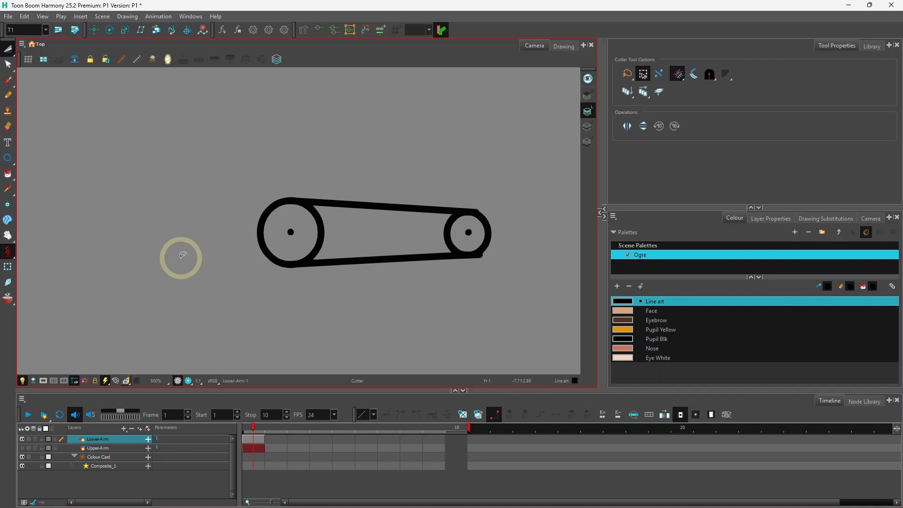
left_click(299, 231)
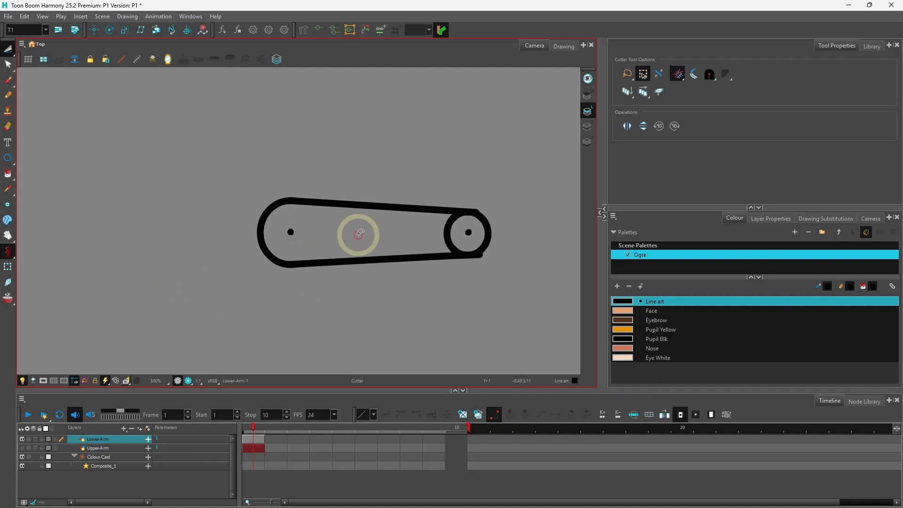
left_click(450, 230)
Step: Show only the Upper-Arm layer and cut away the inner arc of its elbow circle
left_click(102, 447)
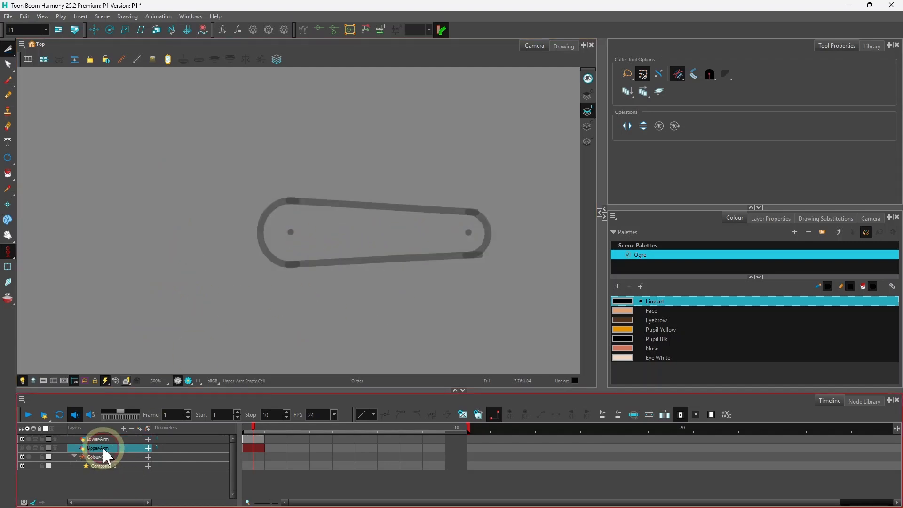
left_click(21, 448)
left_click(21, 439)
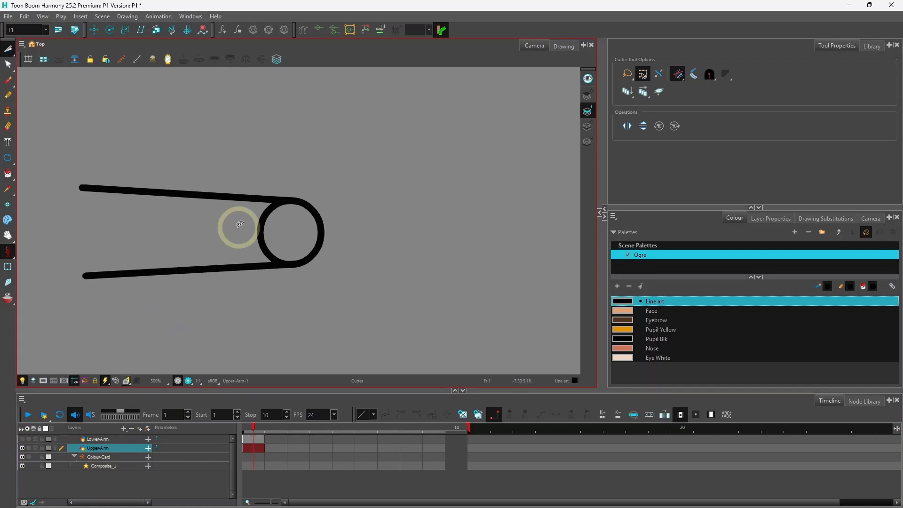
left_click(277, 229)
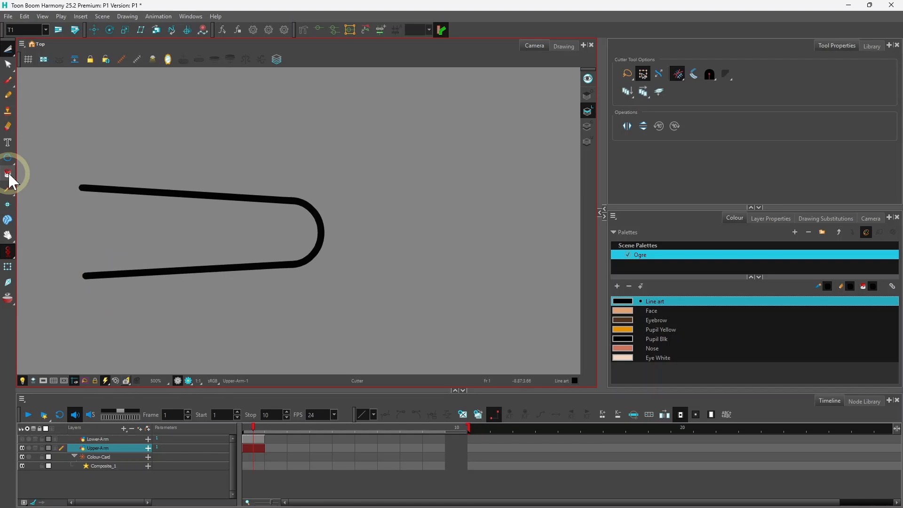
Step: Close the open shoulder end of the Upper-Arm drawing with an invisible stroke and turn on the display of strokes
mouse_move(10, 181)
left_mouse_down()
mouse_move(34, 188)
mouse_move(39, 226)
left_mouse_up()
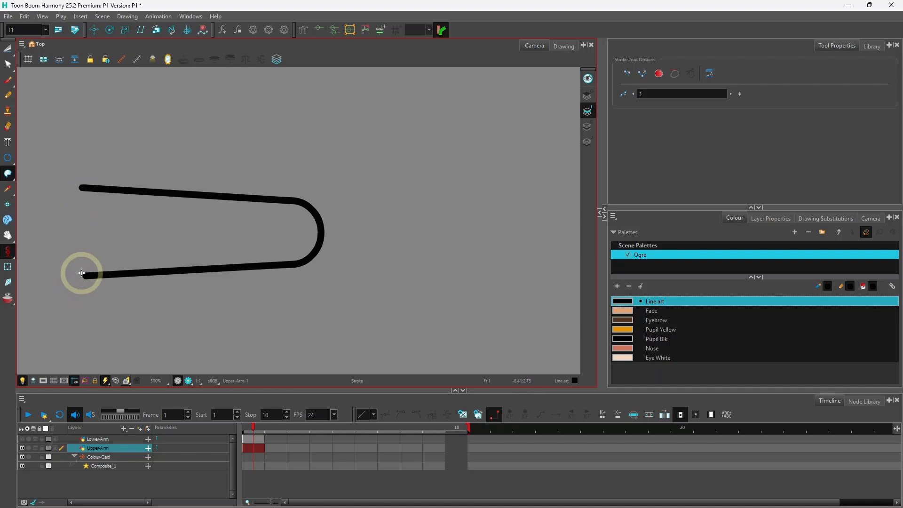
left_click_drag(81, 273, 80, 190)
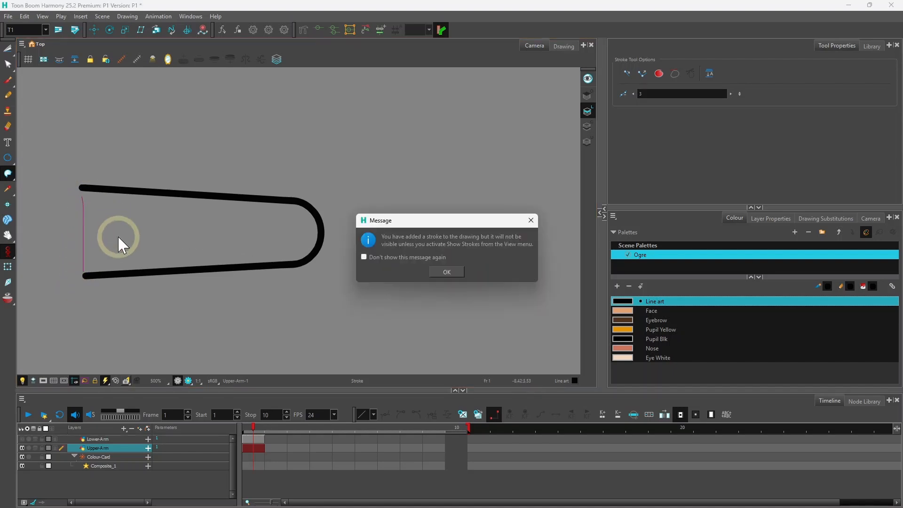
left_click(448, 271)
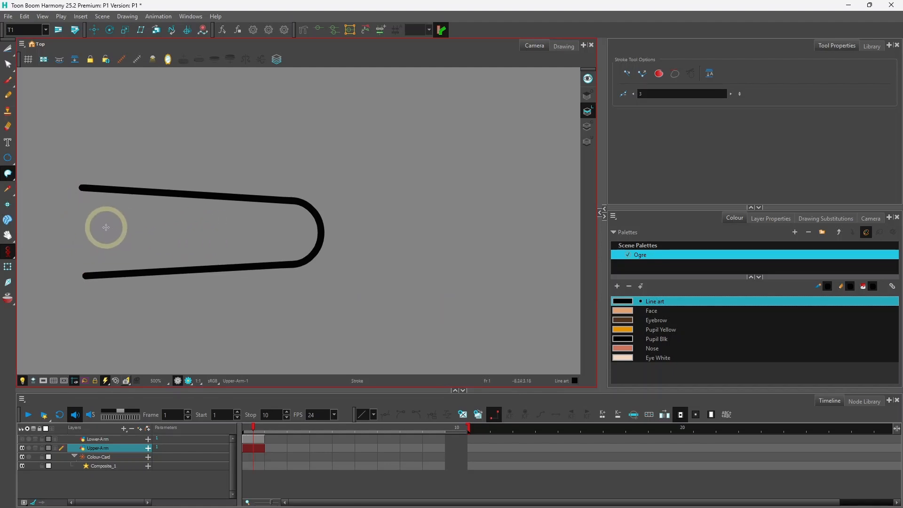
key("k")
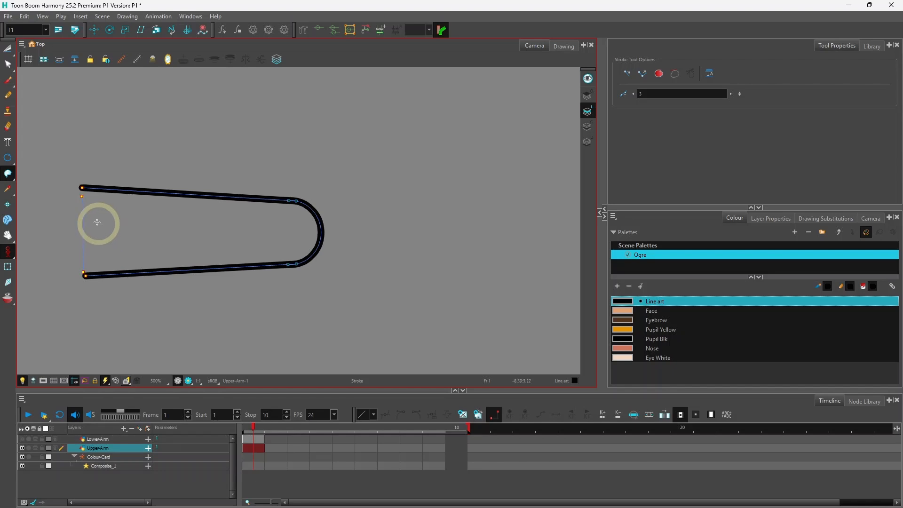
Step: With the Contour Editor and snapping on, join both ends of the invisible shoulder stroke to the ends of the arm outlines
key("2")
key("2")
key("2")
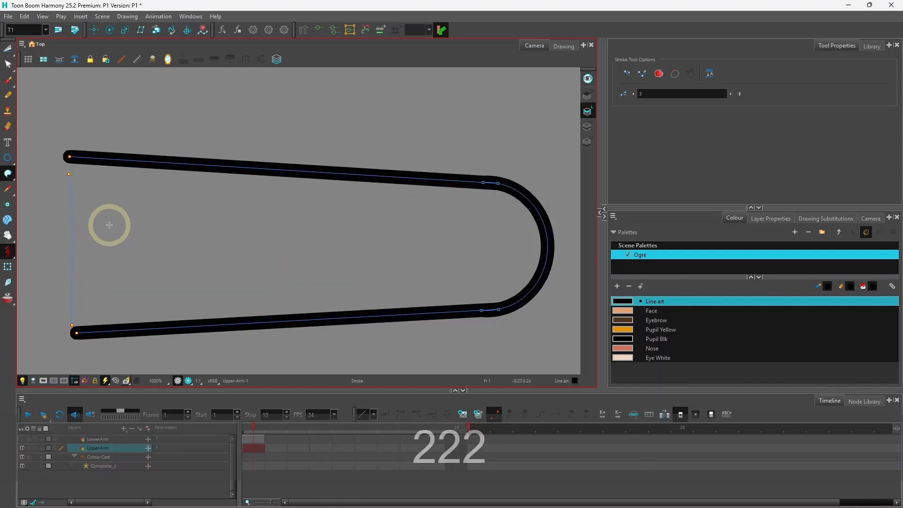
left_click(9, 62)
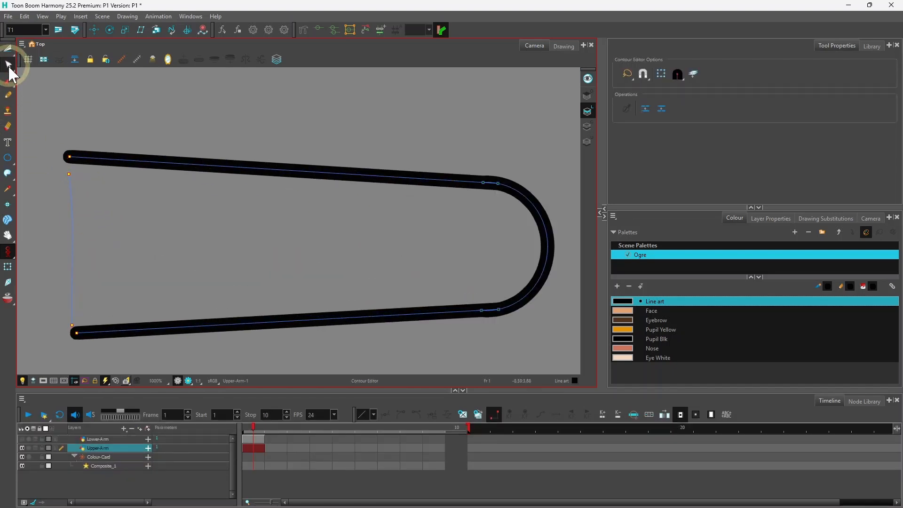
left_click(643, 73)
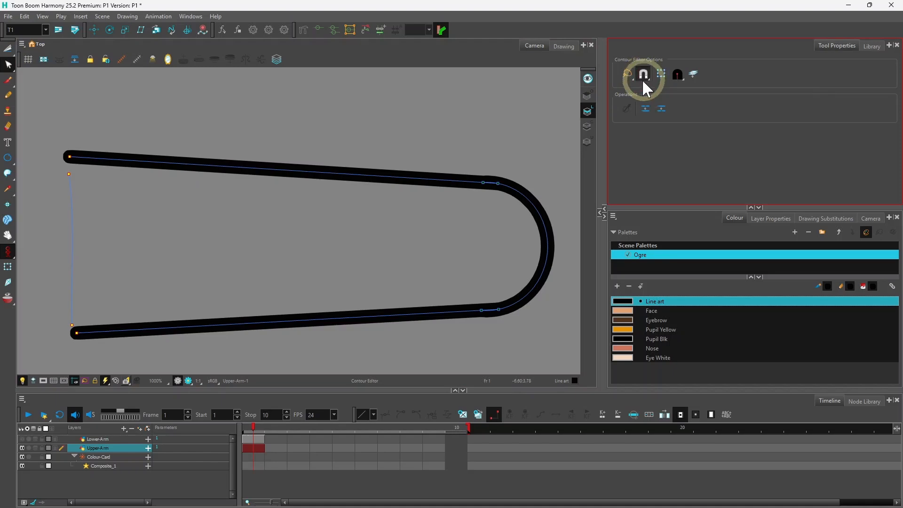
left_click(72, 178)
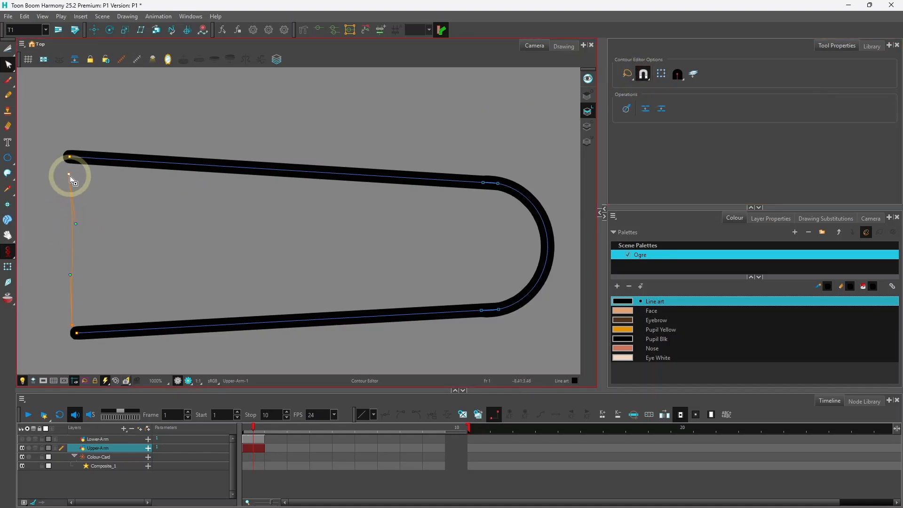
left_click_drag(70, 179, 69, 164)
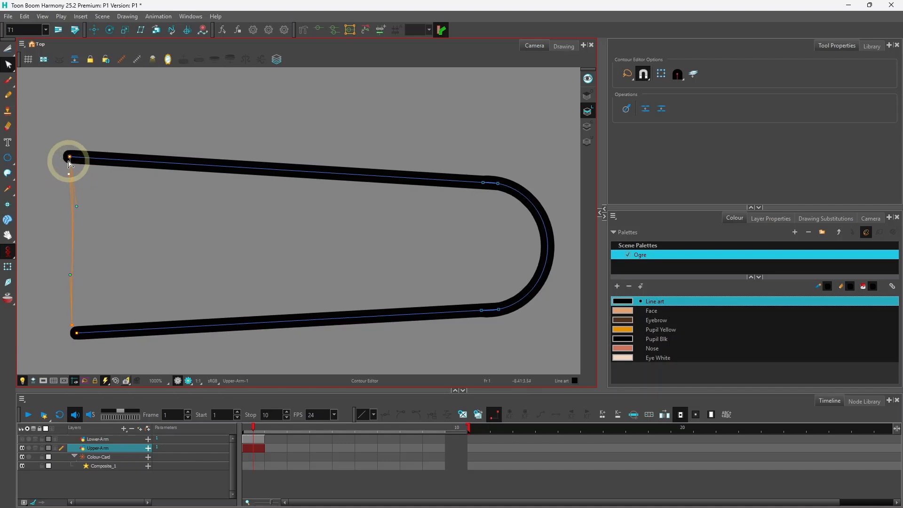
left_click(70, 163, "shift")
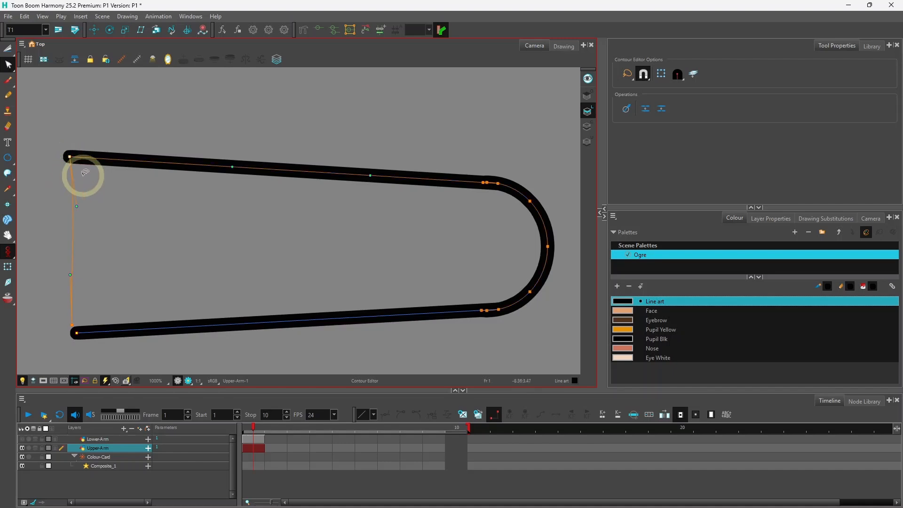
left_click(88, 176)
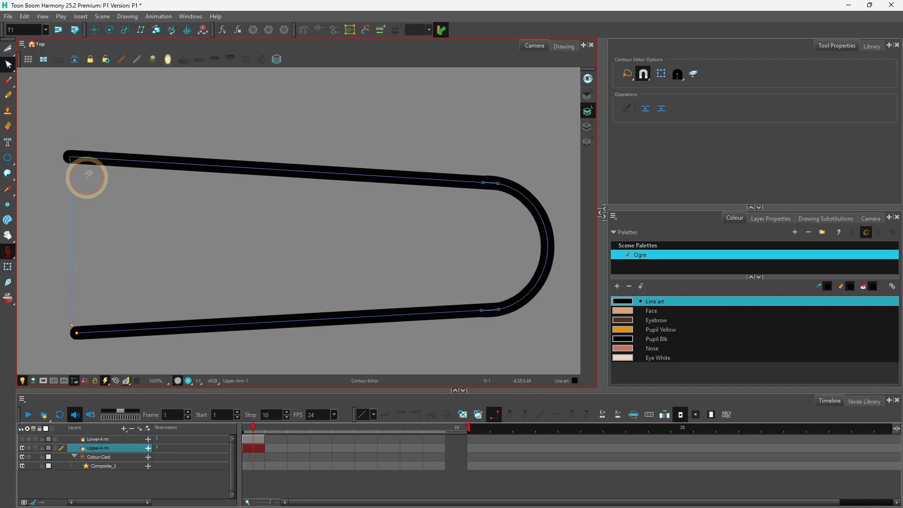
left_click(72, 326)
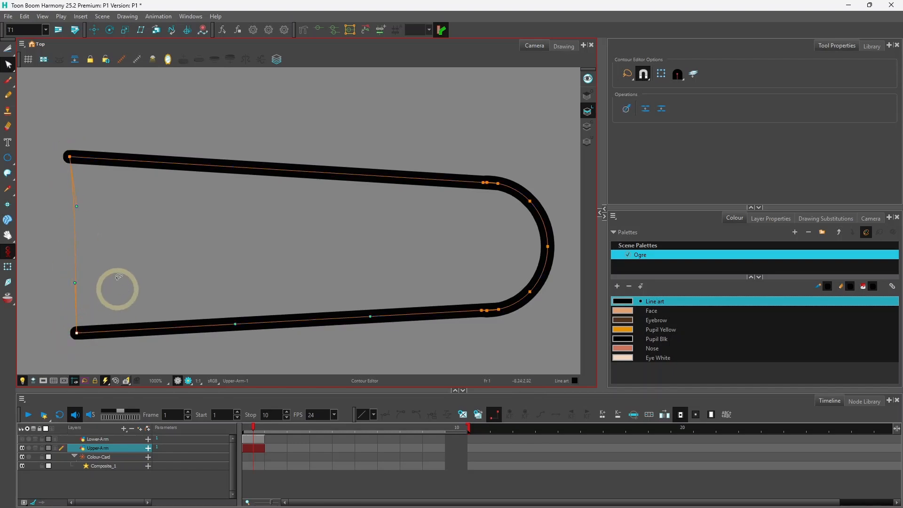
key("Delete")
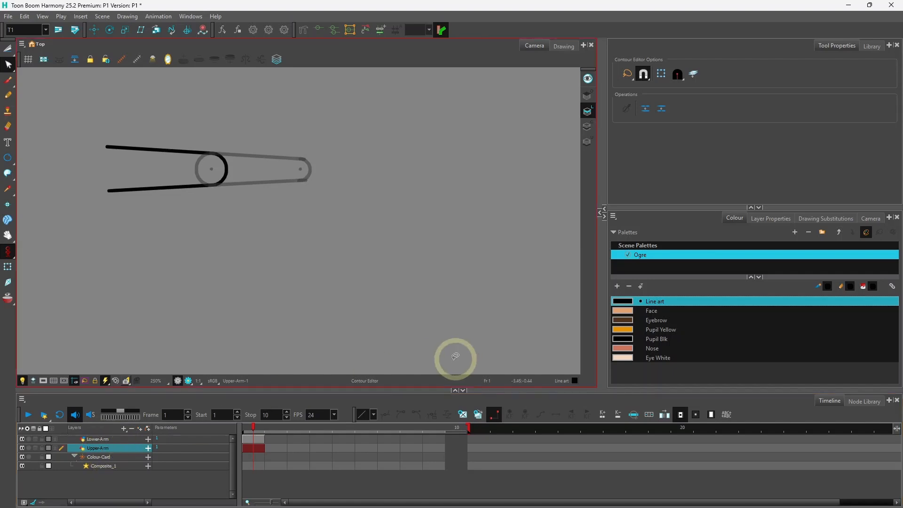
Step: Change the Pupil Yellow swatch to a brownish orange with RGB 163, 112, 30
left_click(624, 329)
double_click(625, 329)
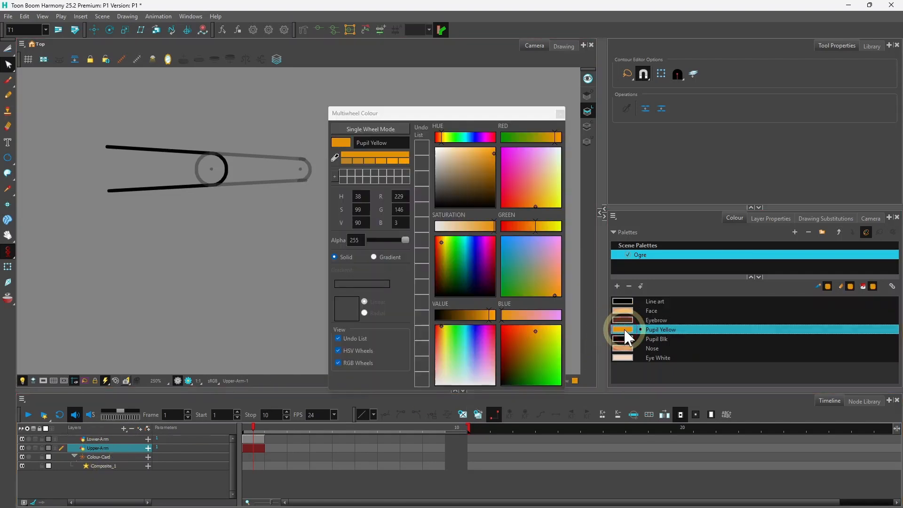
left_click(478, 169)
left_click(484, 169)
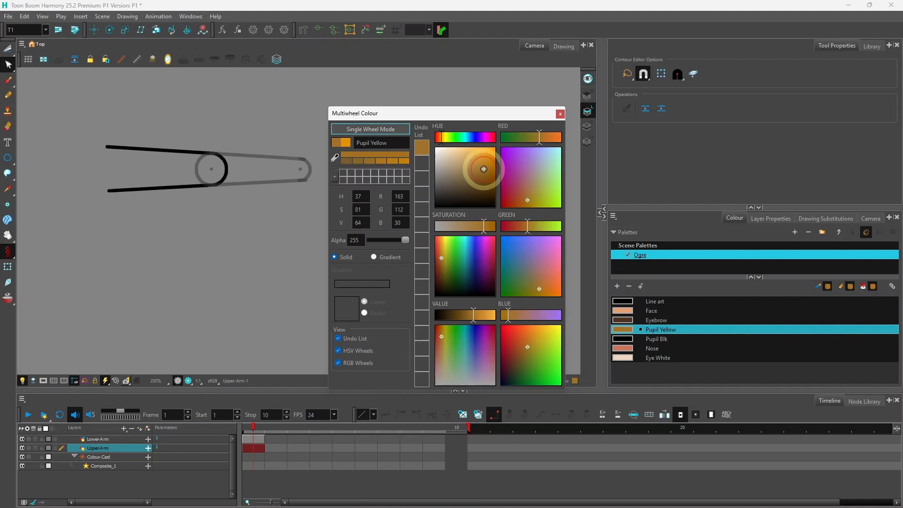
left_click(560, 114)
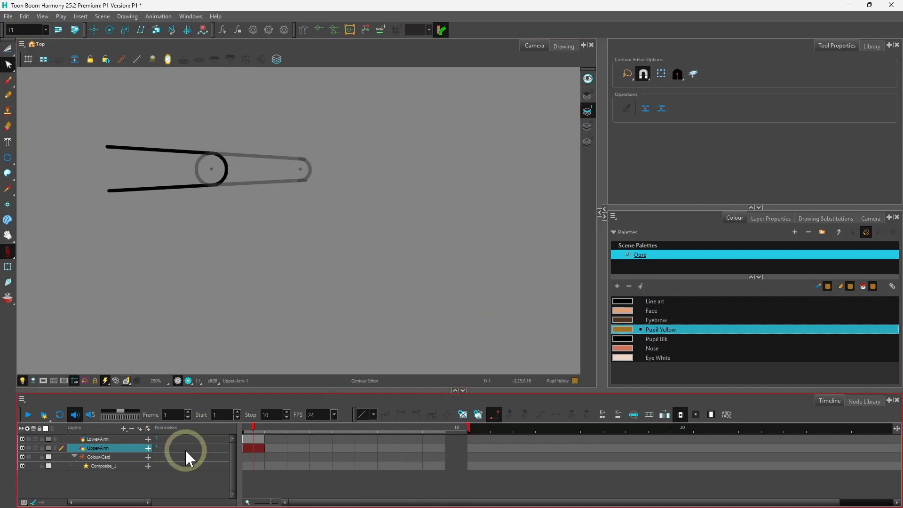
Step: Create colour art from the Upper-Arm line art and fill the upper arm with Pupil Yellow on the Colour Art layer
key("alt+i")
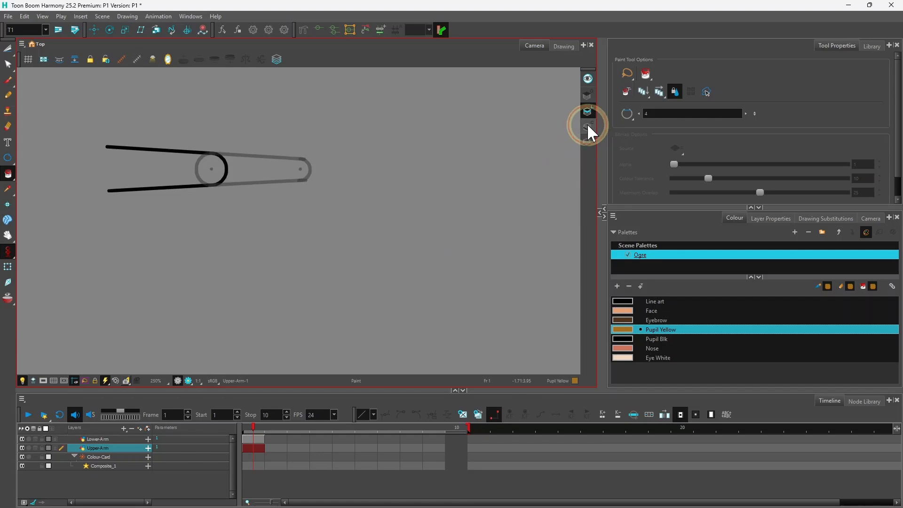
left_click(59, 59)
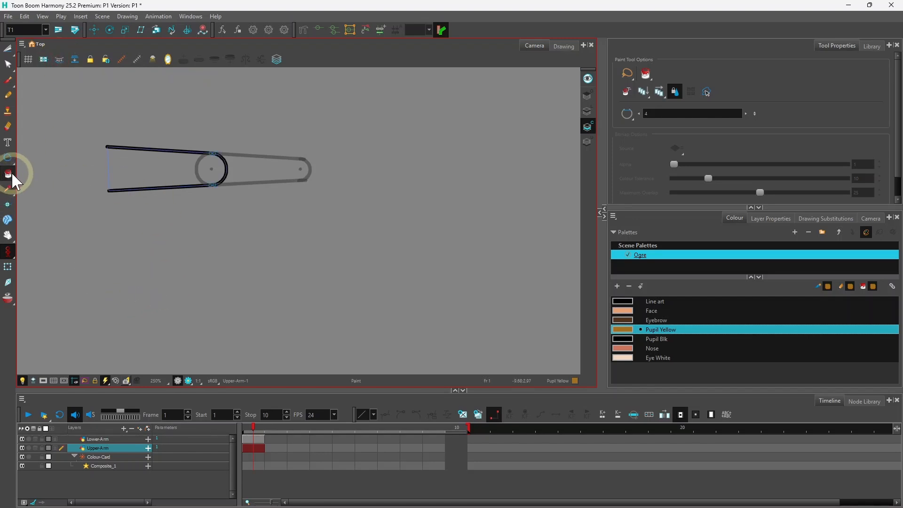
left_click(142, 170)
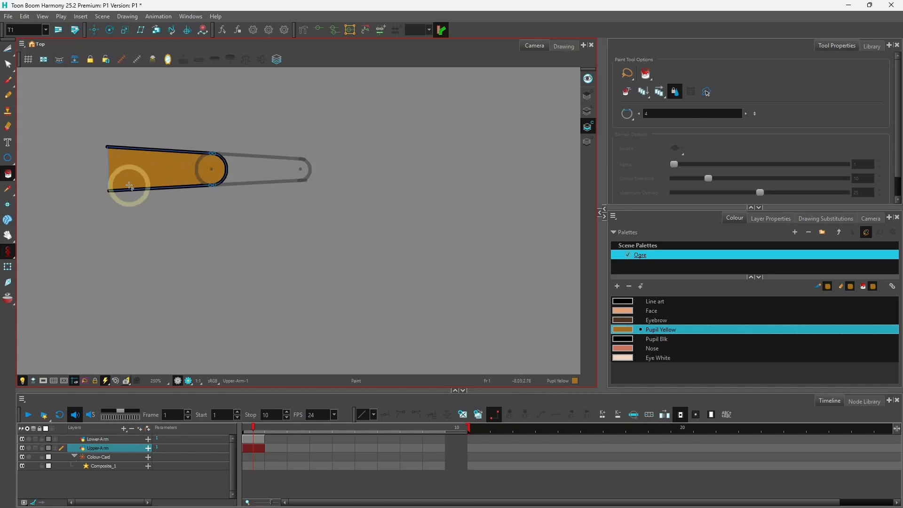
Step: Create colour art from the Lower-Arm line art and fill the lower arm with Pupil Yellow on the Colour Art layer
left_click(99, 439)
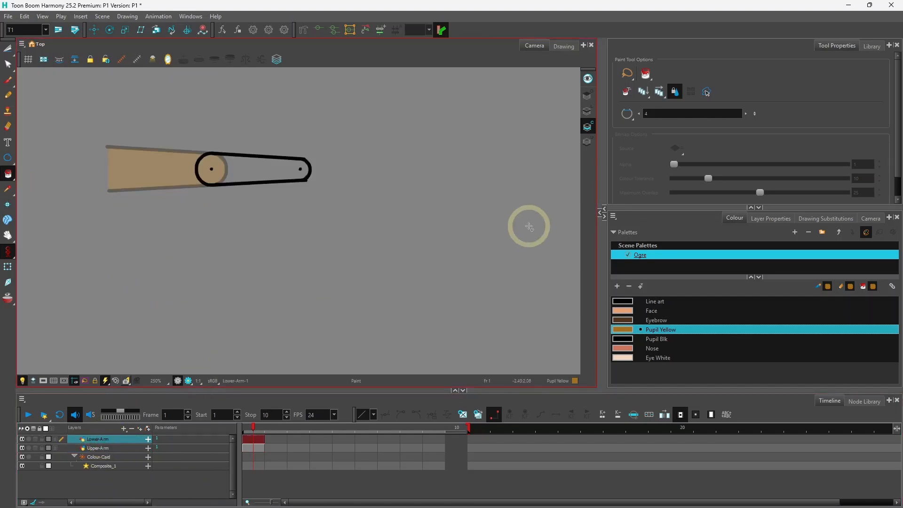
left_click(588, 125)
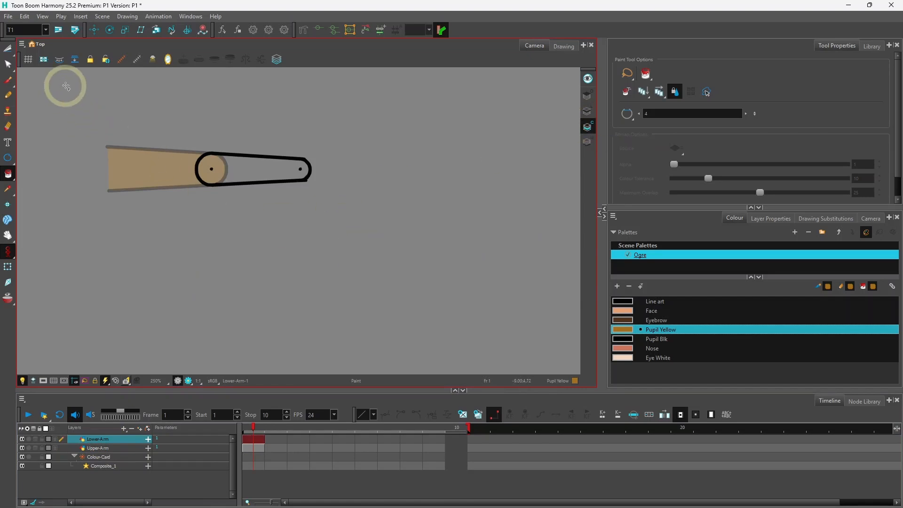
left_click(60, 59)
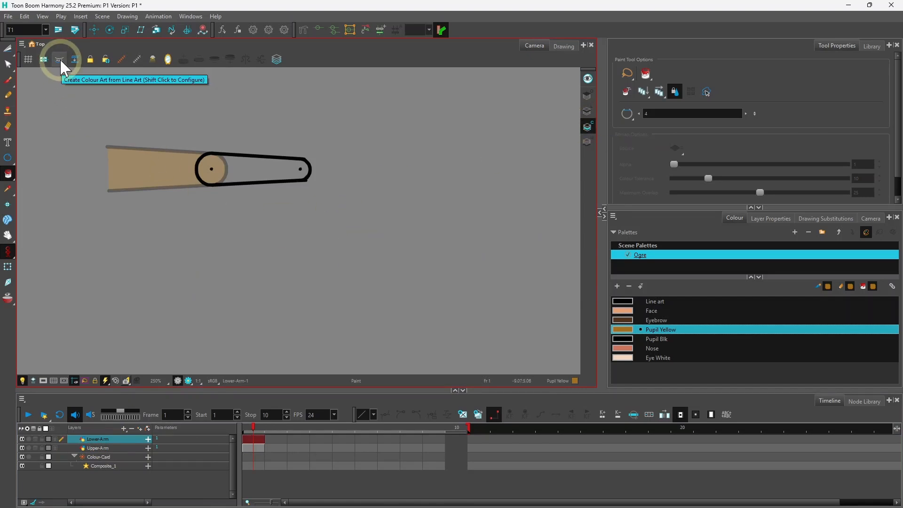
left_click(251, 170)
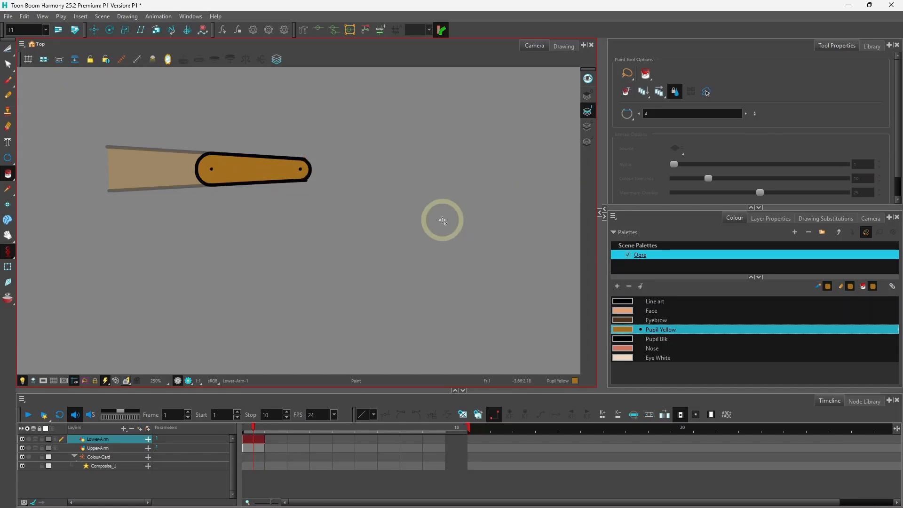
Step: Import the Hand.tpl template from the Harmony Premium Library into the scene
left_click(814, 63)
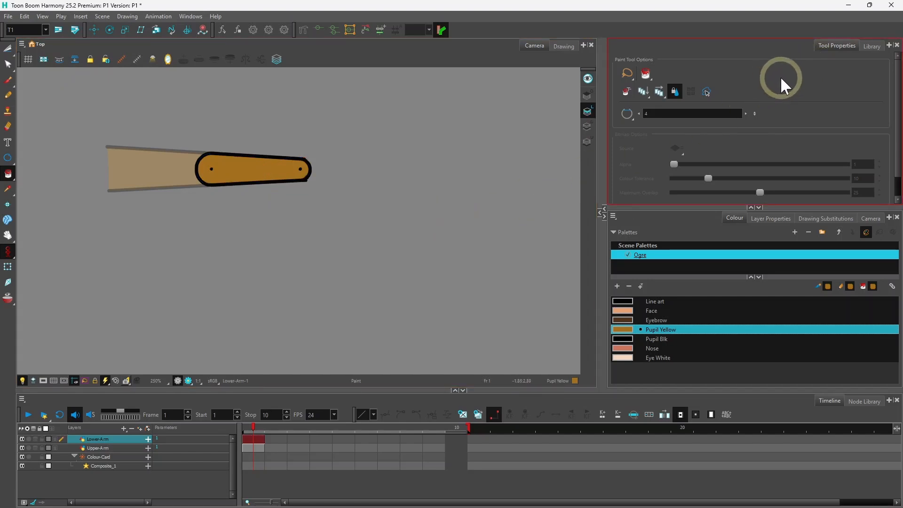
left_click(870, 46)
left_click(652, 194)
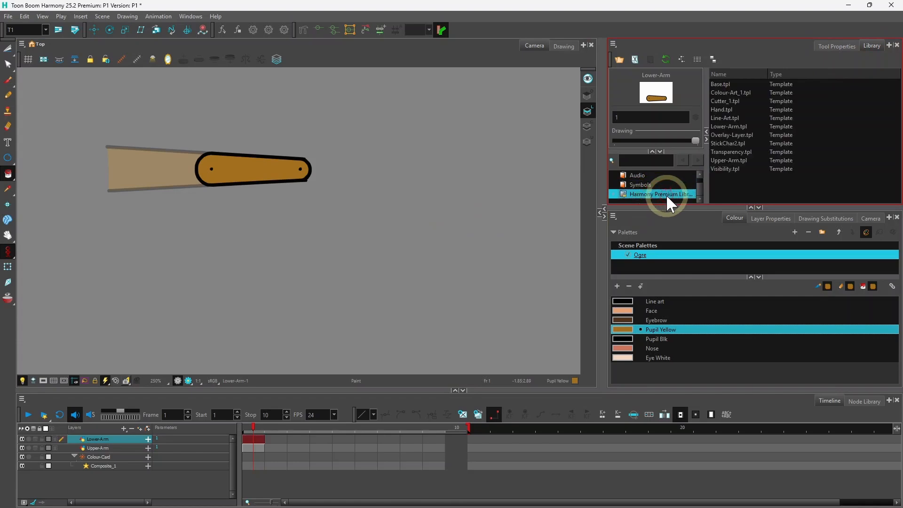
left_click(727, 126)
left_click(724, 110)
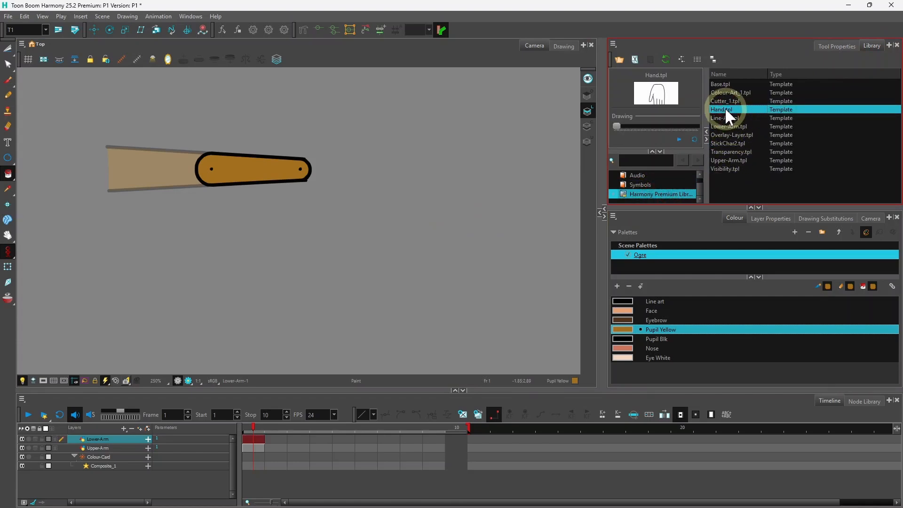
left_click_drag(725, 108, 389, 216)
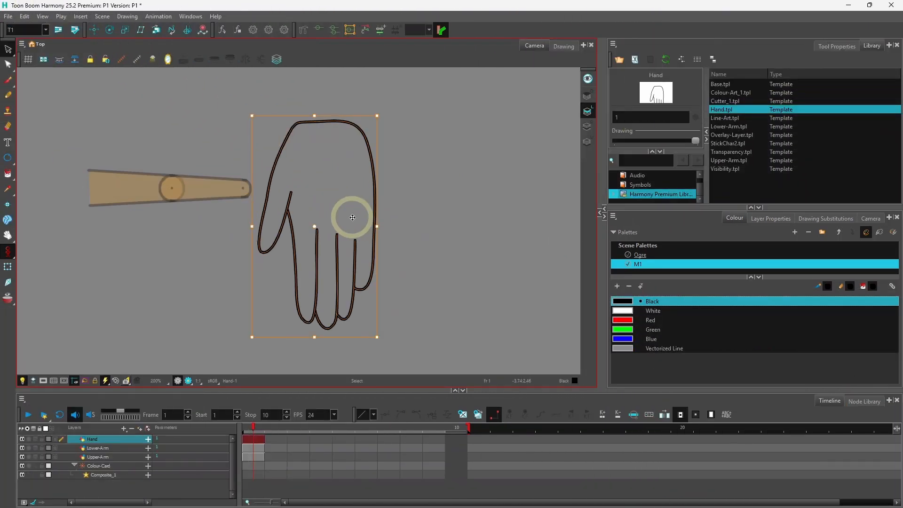
Step: Scale the hand drawing to 70% in width and height
left_click(828, 47)
double_click(670, 168)
type("70")
key("Tab")
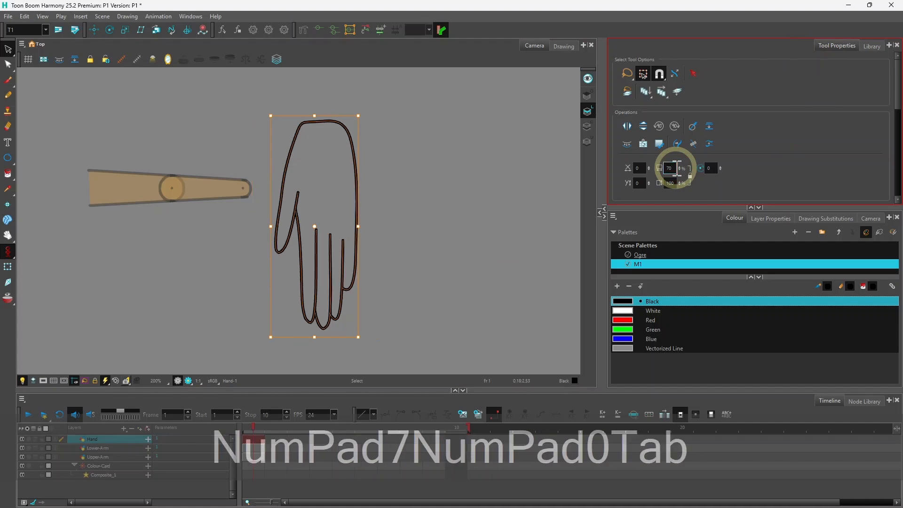
key("Tab")
type("70")
key("Tab")
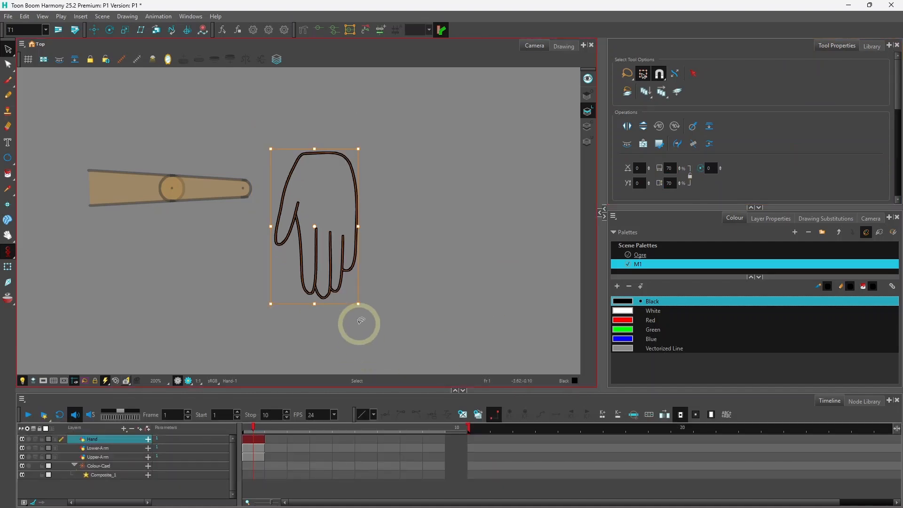
Step: Rotate the hand so its fingers point away from the arm, move it to the wrist and scale its width to 60%
mouse_move(362, 310)
left_mouse_down()
mouse_move(414, 233)
mouse_move(413, 192)
left_mouse_up()
left_click_drag(276, 219, 276, 193)
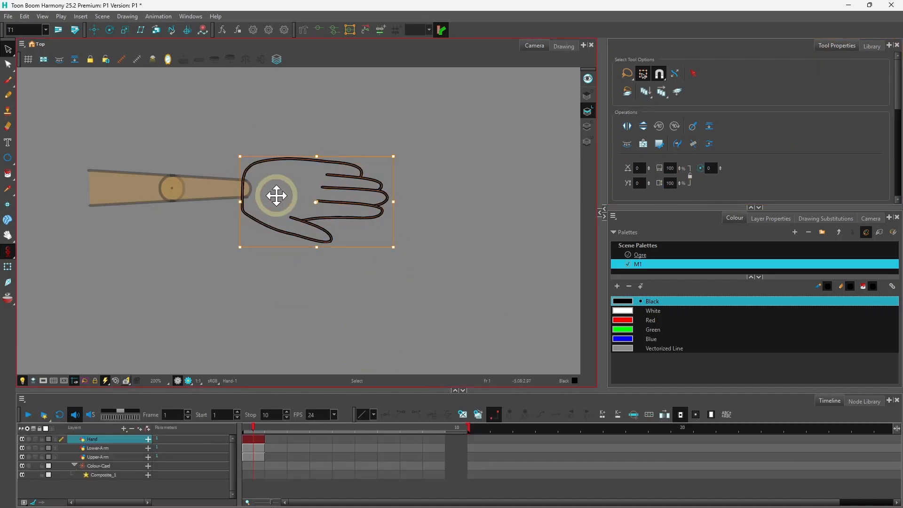
double_click(677, 168)
type("60")
key("Tab")
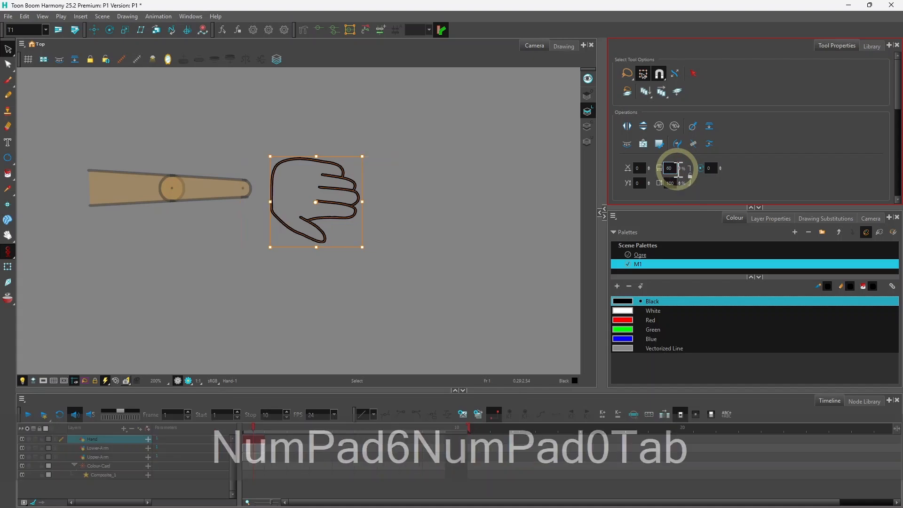
key("Tab")
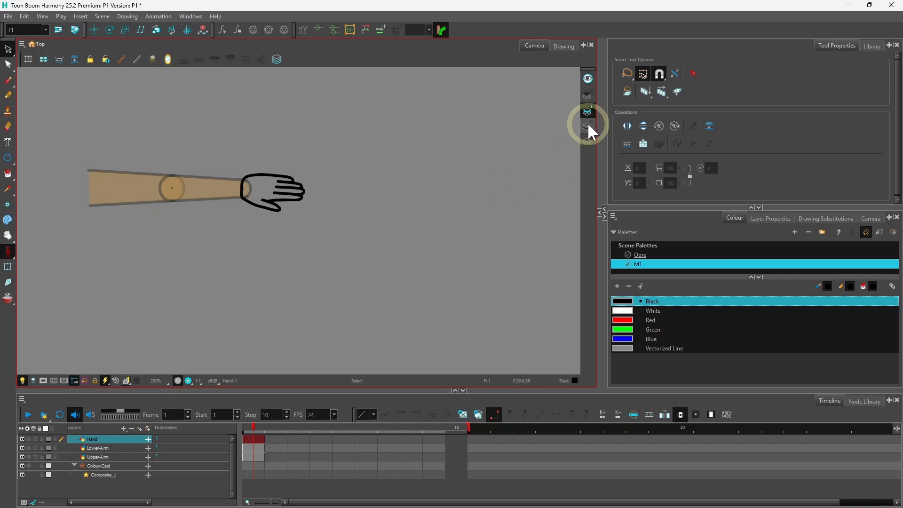
Step: Create colour art from the hand's line art, fill it with Pupil Yellow from the Ogre palette and return to the Line Art layer
left_click(57, 61)
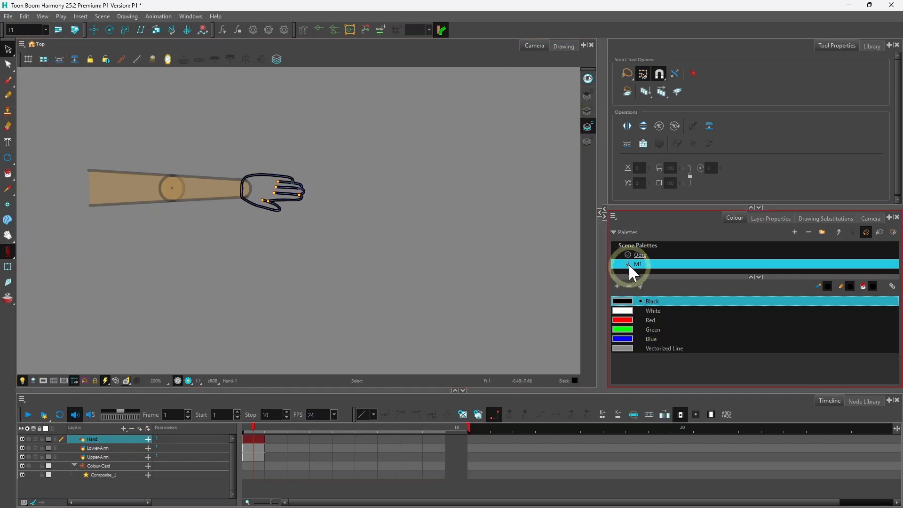
left_click(640, 254)
left_click(629, 331)
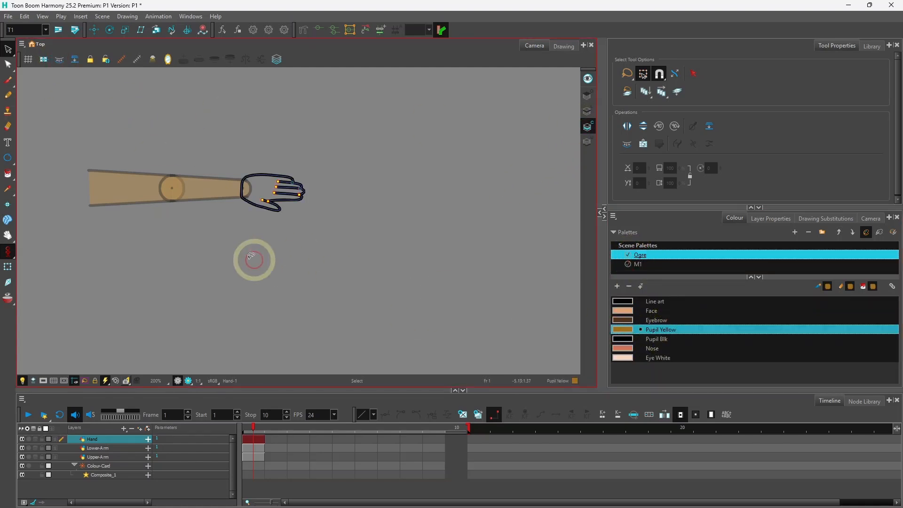
left_click(8, 175)
left_click(259, 193)
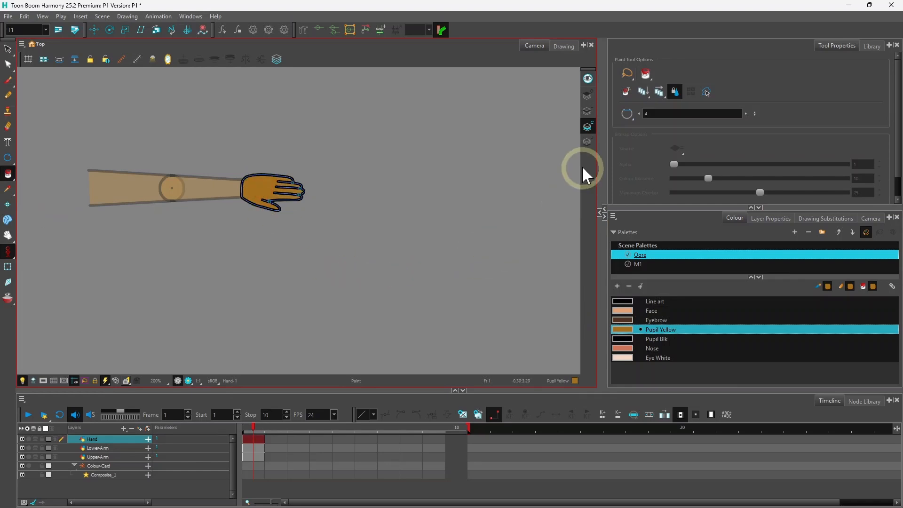
left_click(587, 111)
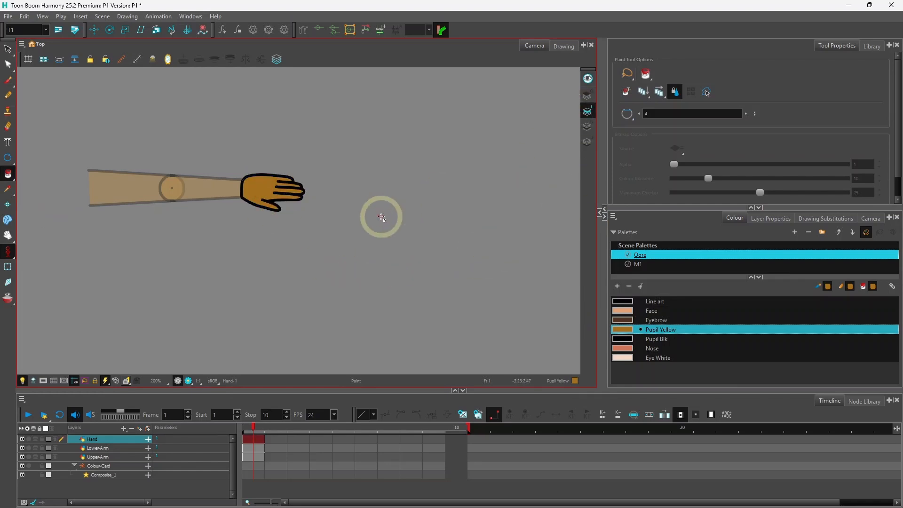
Step: Show the Node View beside the Camera view and widen it on both sides
left_click(601, 210)
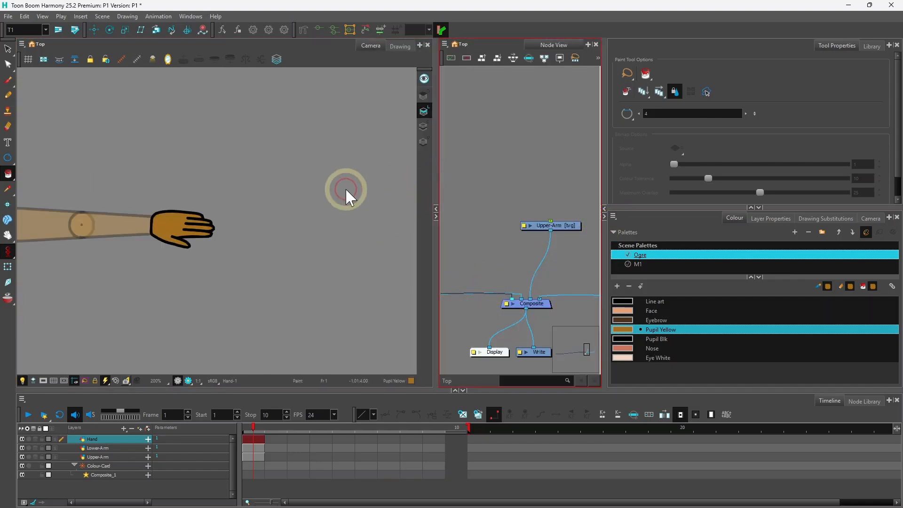
left_click_drag(435, 182, 312, 182)
left_click_drag(604, 175, 794, 178)
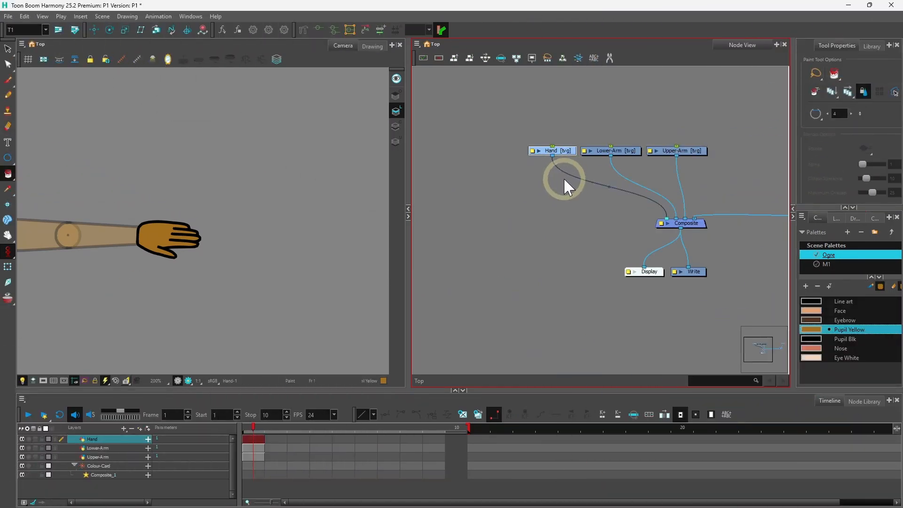
Step: Add a parent peg to each of the Hand, Lower-Arm and Upper-Arm drawings and space the drawing nodes below their pegs
mouse_move(521, 122)
left_mouse_down()
mouse_move(668, 168)
mouse_move(713, 168)
left_mouse_up()
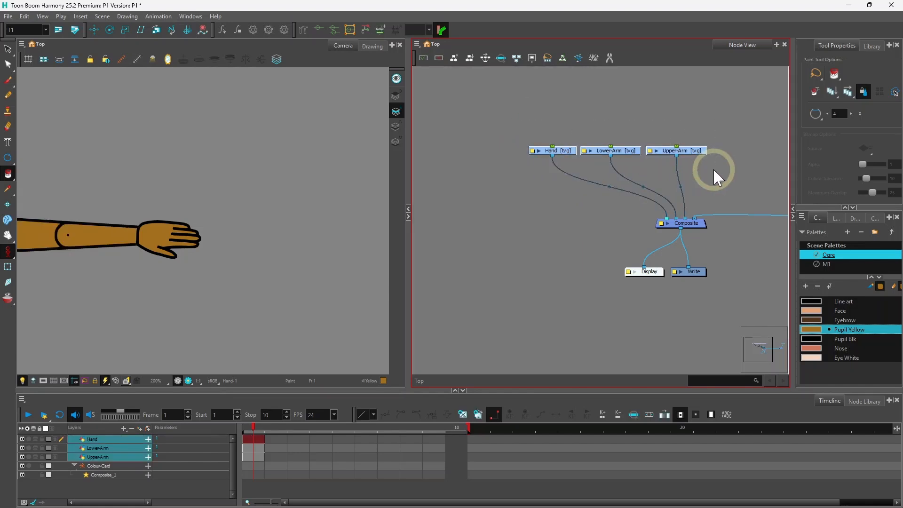
key("ctrl+shift+p")
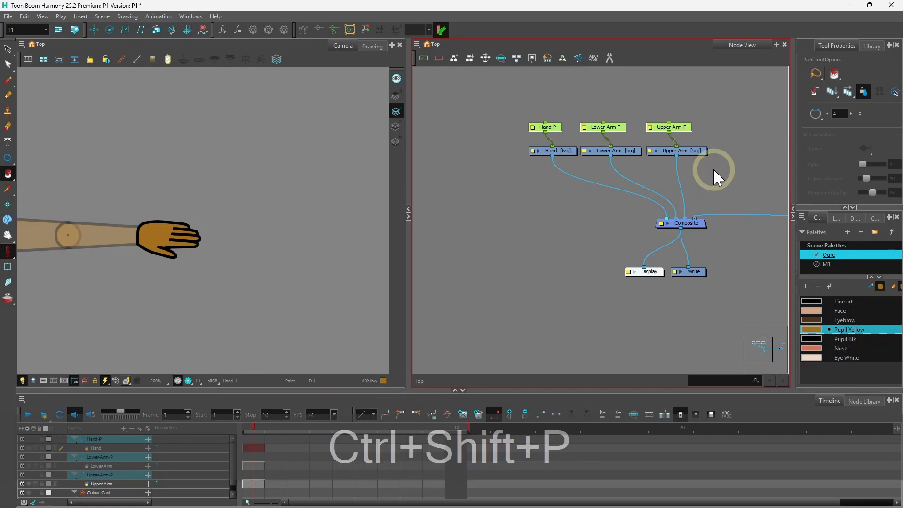
left_click_drag(696, 148, 695, 163)
left_click_drag(623, 147, 621, 162)
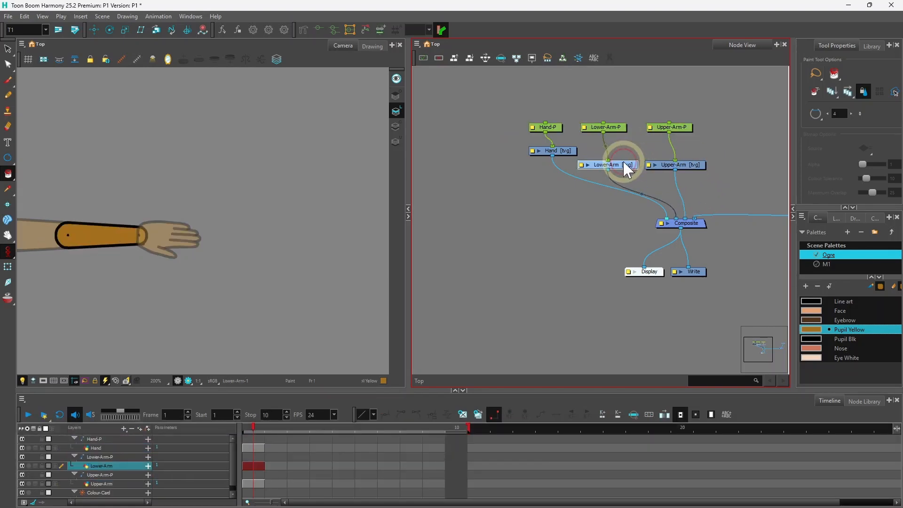
left_click_drag(566, 150, 559, 162)
Step: Add a second parent peg above the Upper-Arm peg and align it over that peg
left_click(675, 127)
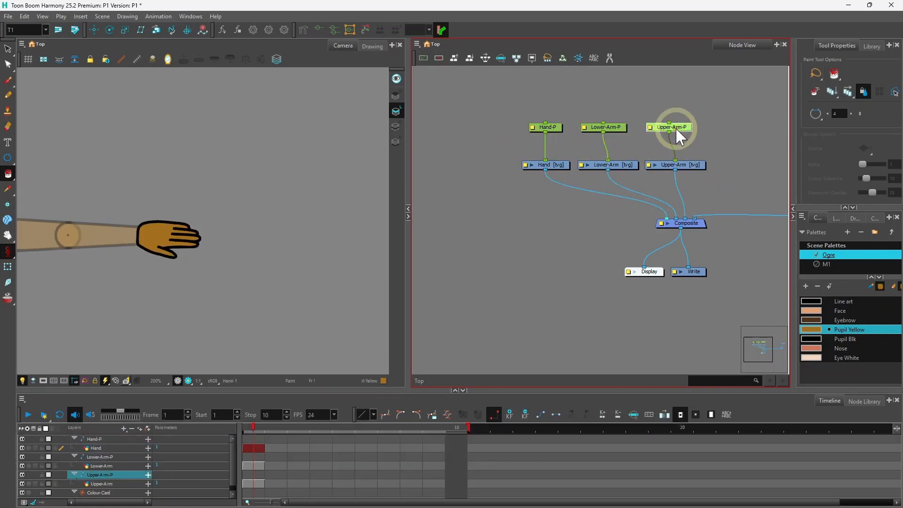
key("ctrl+p")
left_click_drag(686, 81, 682, 91)
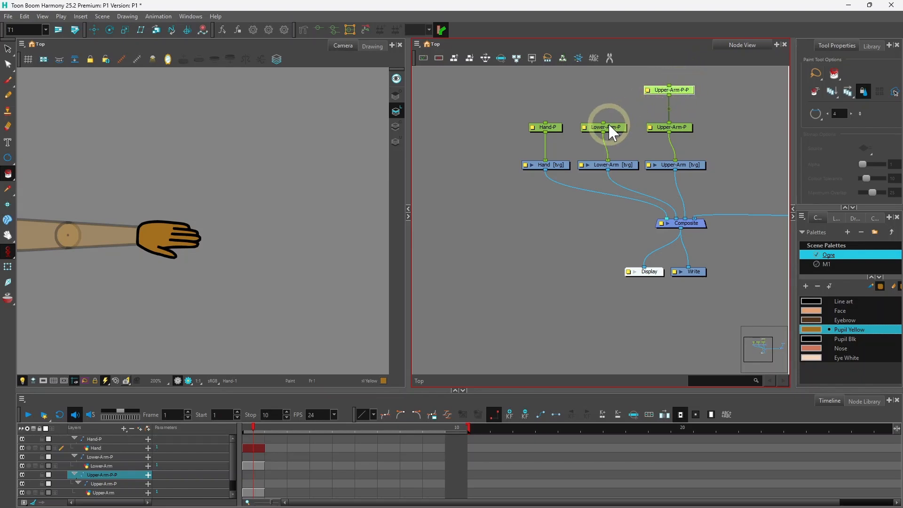
Step: Parent the Lower-Arm peg to the top peg and the Hand peg to the Lower-Arm peg, and tidy the peg nodes
left_click_drag(602, 122, 666, 95)
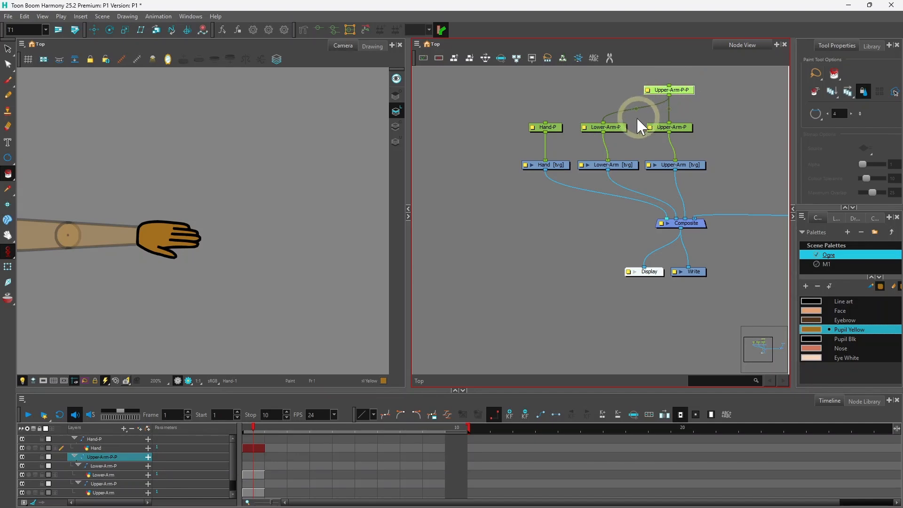
left_click_drag(547, 133, 621, 129)
left_click_drag(686, 92, 683, 130)
left_click_drag(683, 131, 689, 134)
left_click_drag(549, 142, 549, 132)
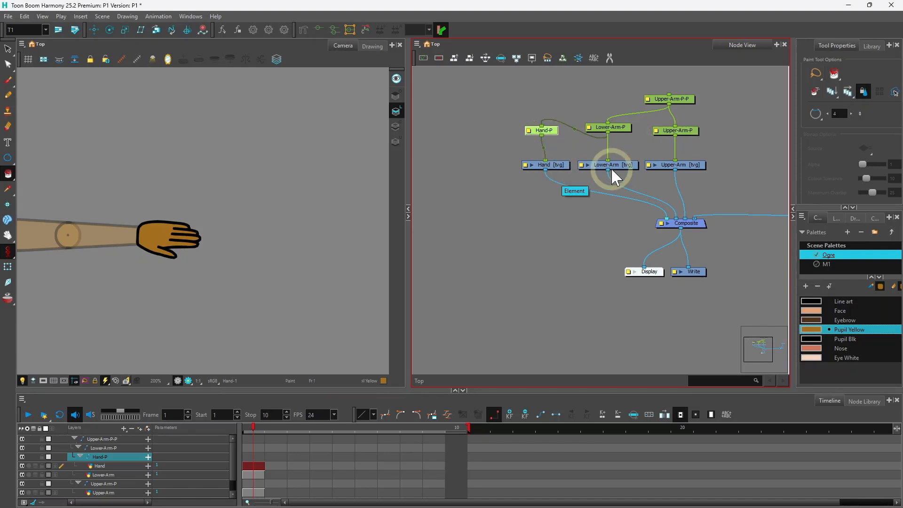
scroll(610, 167, "down", 1)
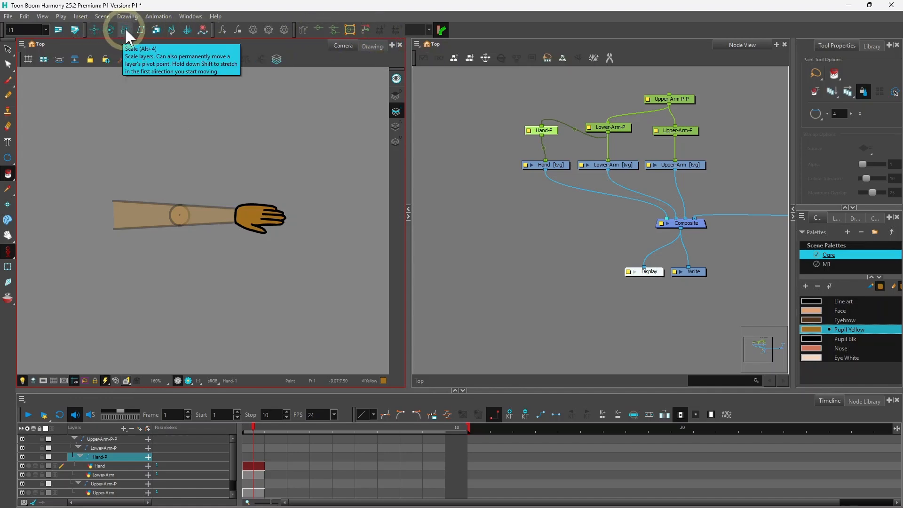
right_click(477, 26)
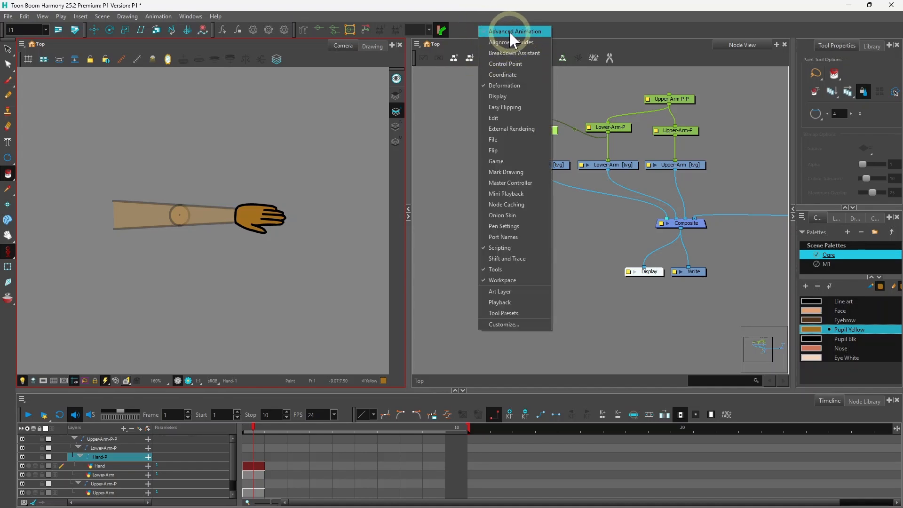
left_click(250, 45)
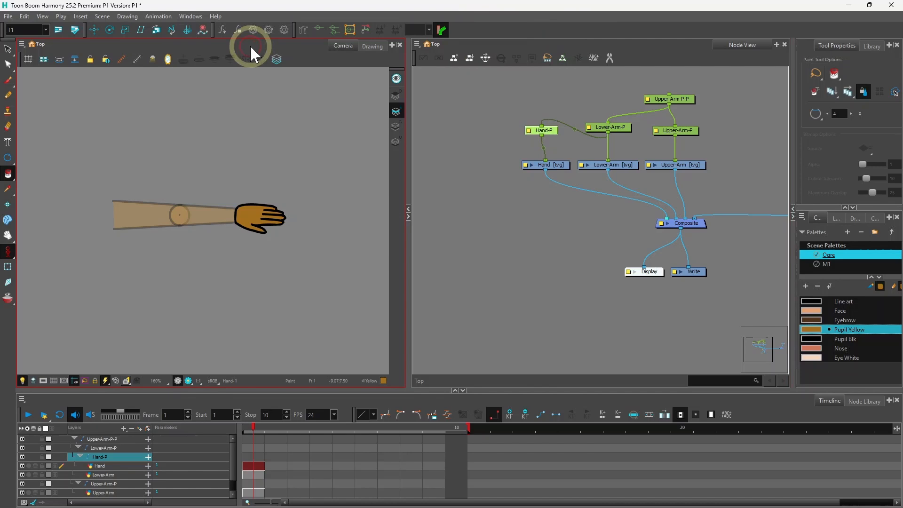
Step: With the Rotate tool active, select the Hand peg and the Hand drawing in turn to compare how each is highlighted
left_click(106, 30)
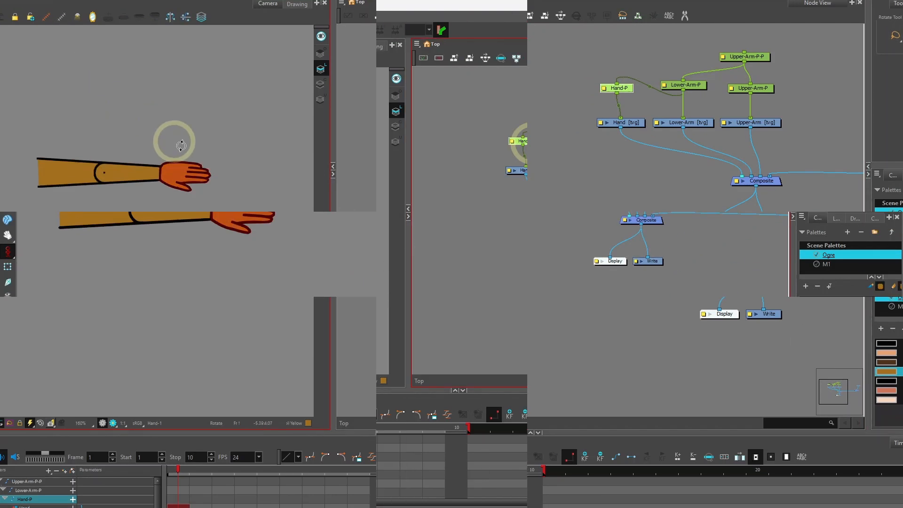
left_click(532, 142)
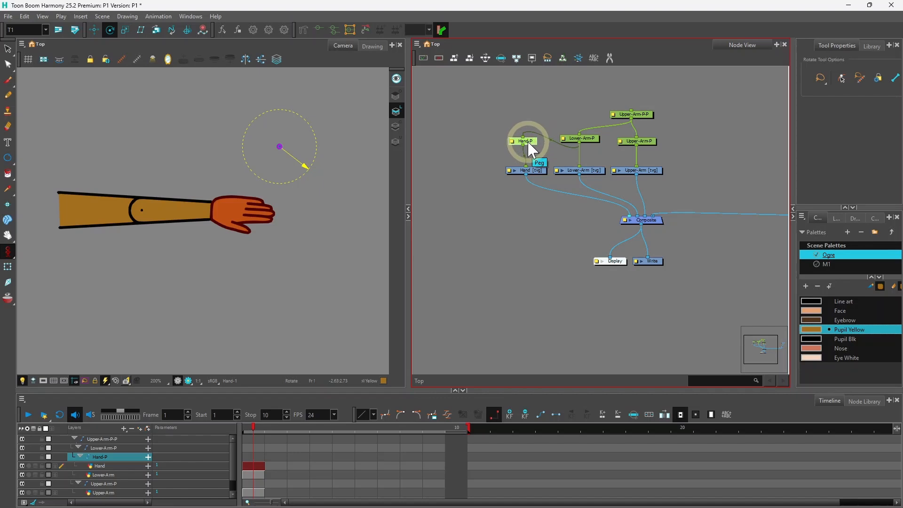
left_click(536, 172)
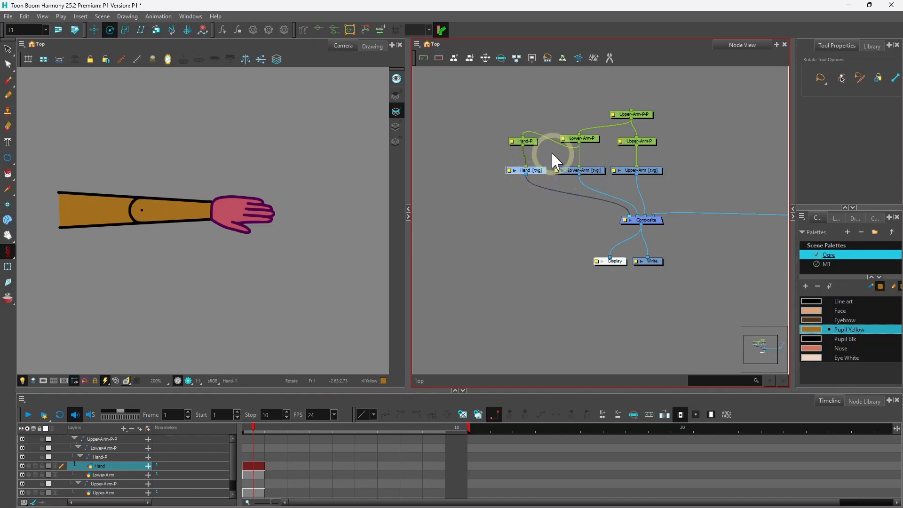
left_click(524, 141)
Step: Set Use Embedded Pivot to Parent Peg for all the arm drawings and pegs together
mouse_move(477, 88)
left_mouse_down()
mouse_move(490, 116)
mouse_move(635, 185)
mouse_move(694, 184)
left_mouse_up()
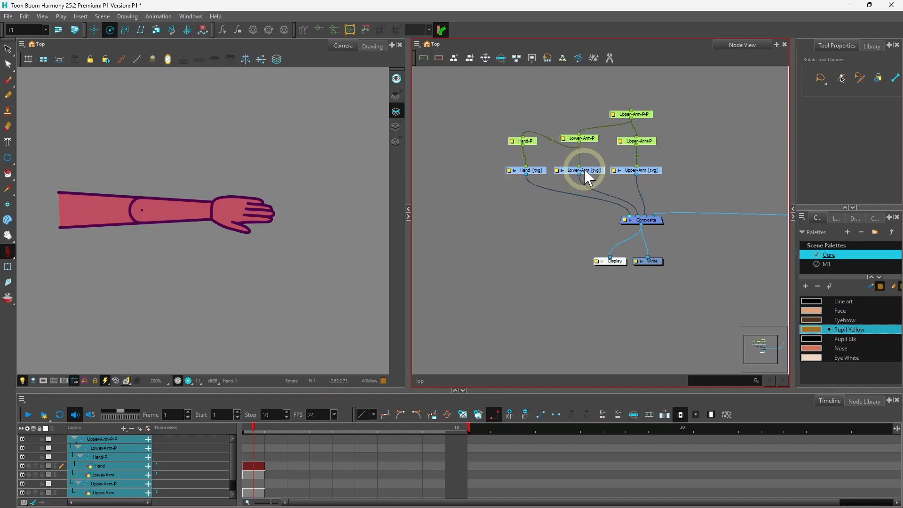
left_click(564, 57)
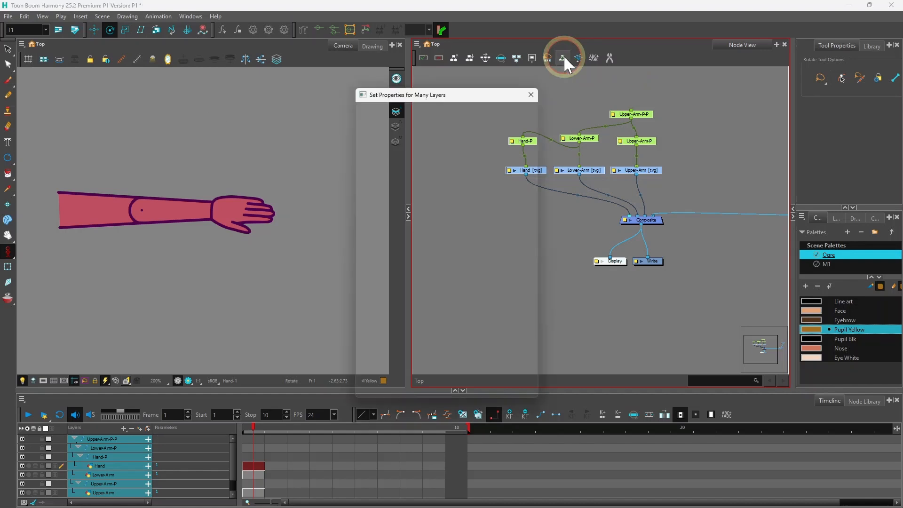
left_click_drag(440, 101, 391, 80)
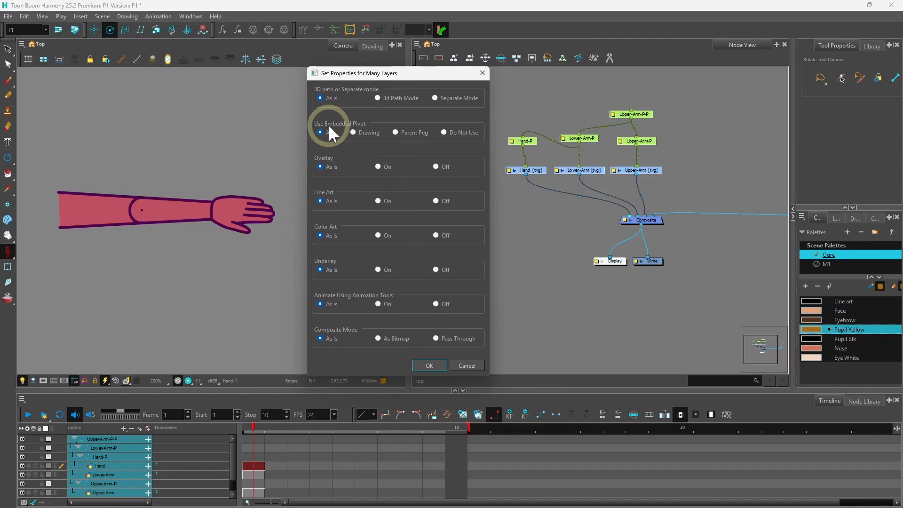
left_click(396, 132)
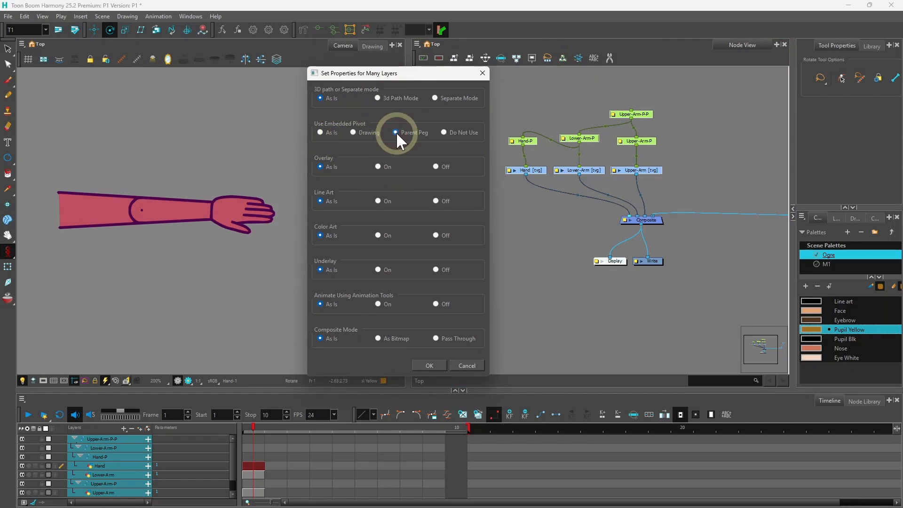
left_click(428, 365)
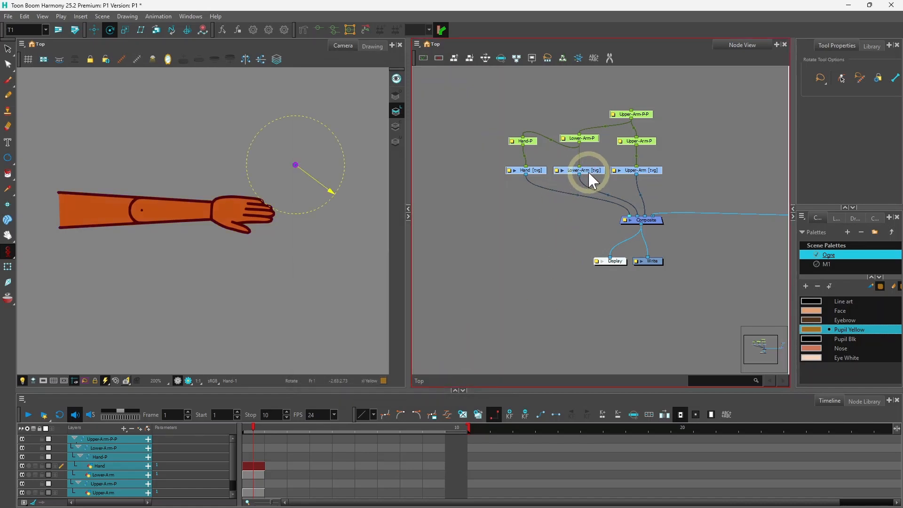
Step: Move the Hand peg's pivot onto the wrist, where the hand meets the lower arm
left_click(530, 141)
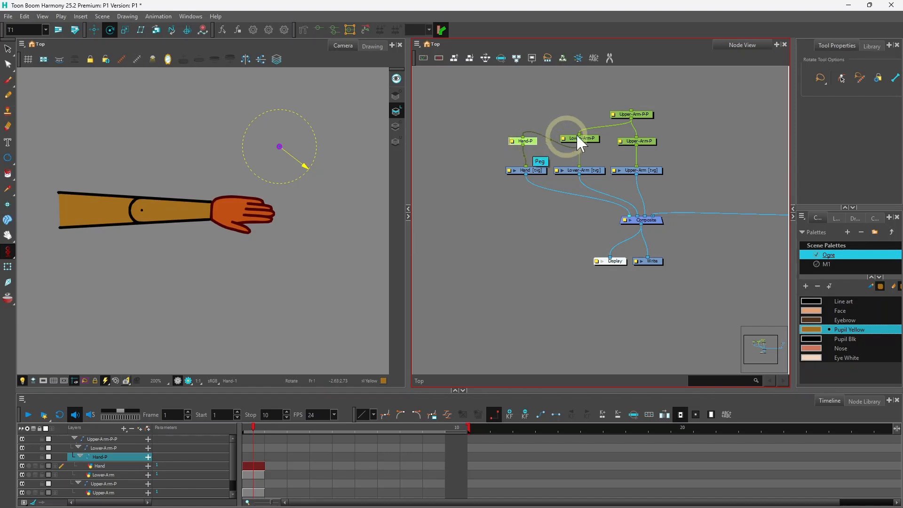
left_click(535, 170)
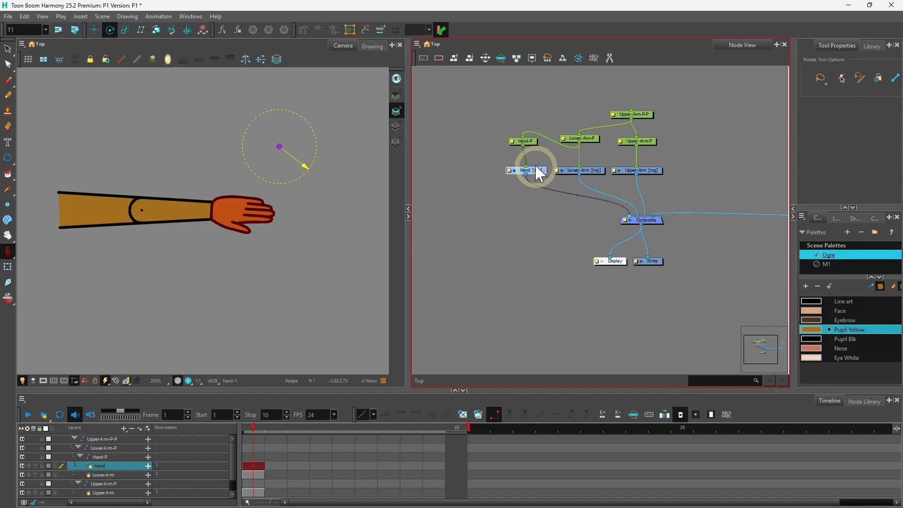
left_click(528, 142)
left_click(280, 148)
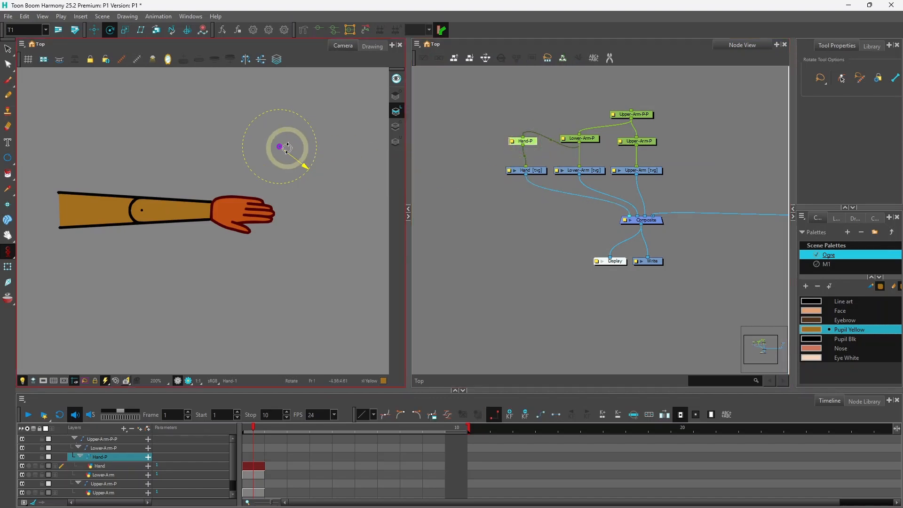
left_click_drag(280, 147, 214, 212)
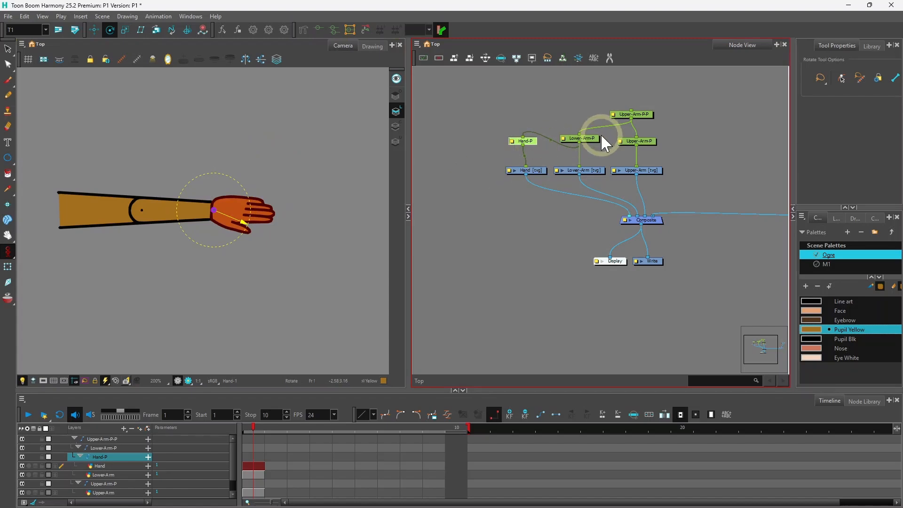
Step: Place the Lower-Arm peg's pivot on the elbow joint and the Upper-Arm-P-P peg's pivot at the shoulder end of the arm
left_click(582, 138)
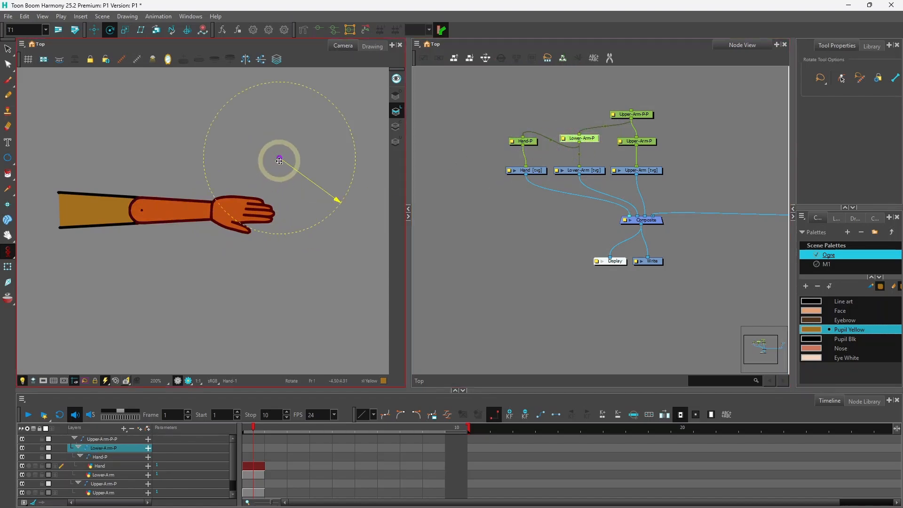
left_click_drag(281, 158, 142, 210)
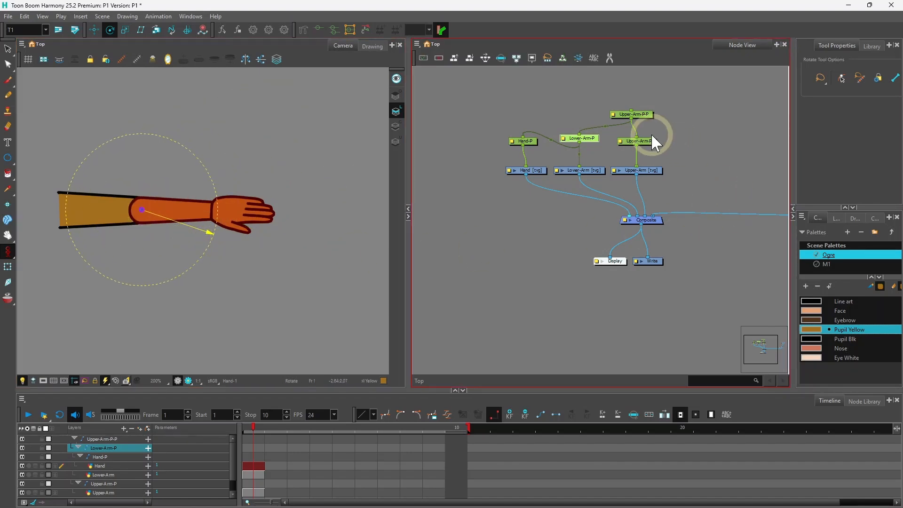
left_click(636, 115)
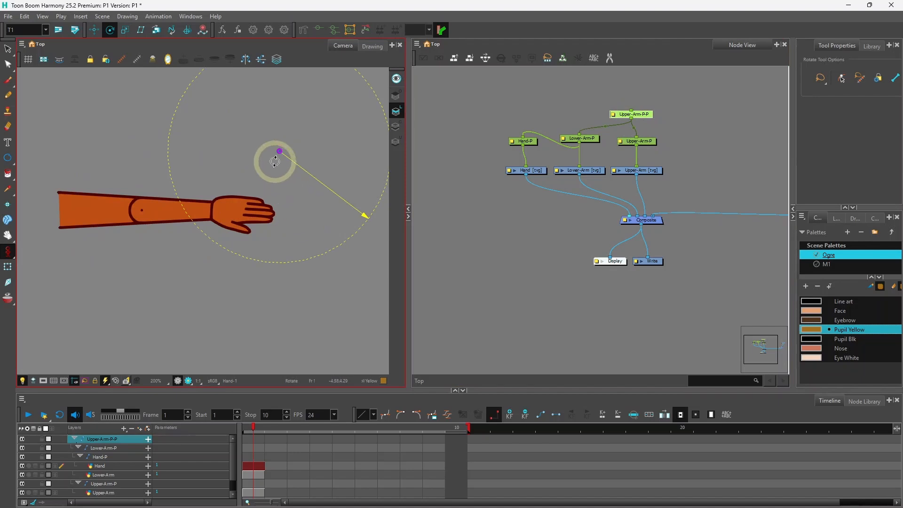
left_click_drag(279, 151, 47, 215)
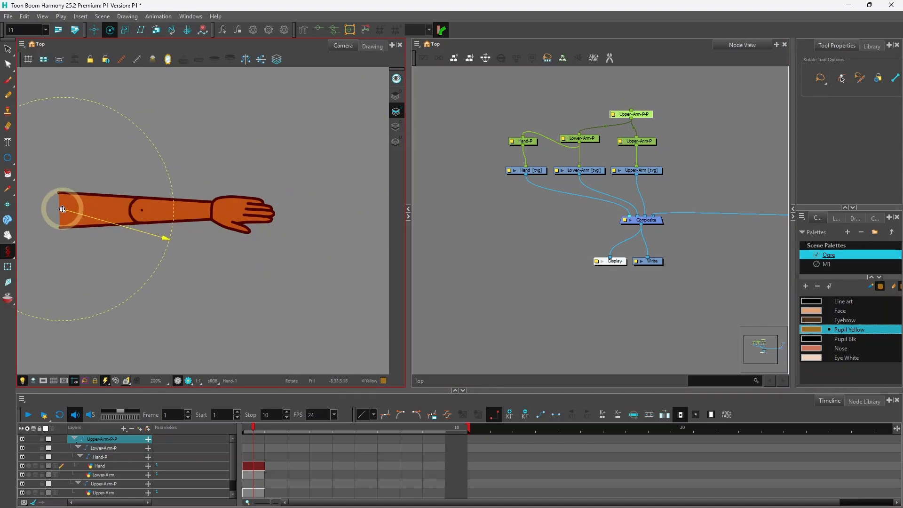
Step: Select the hand, lower arm and upper arm drawings and their pegs in turn to compare where their pivots sit
left_click(650, 143)
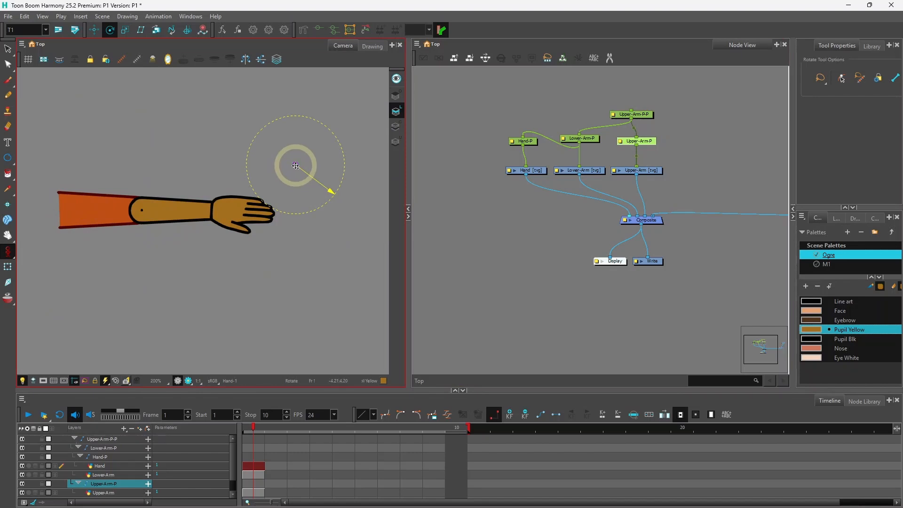
left_click(532, 168)
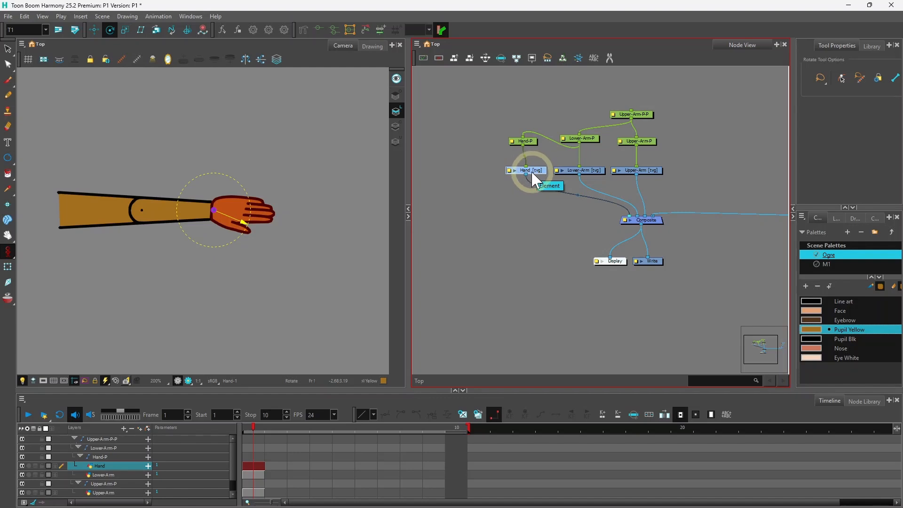
left_click(525, 141)
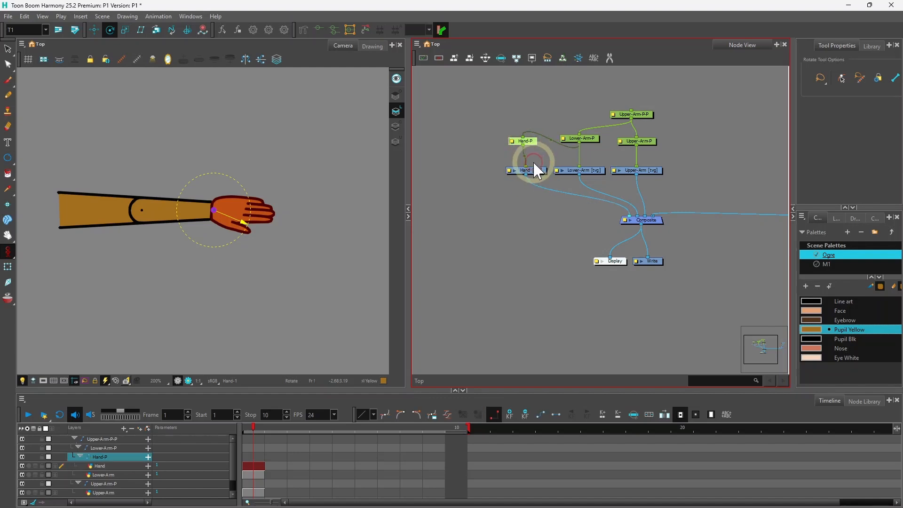
left_click(534, 172)
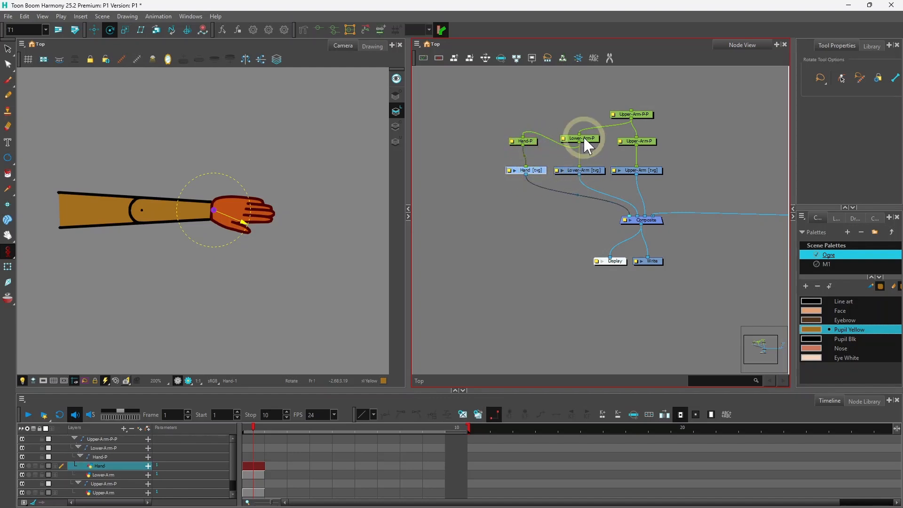
left_click(587, 169)
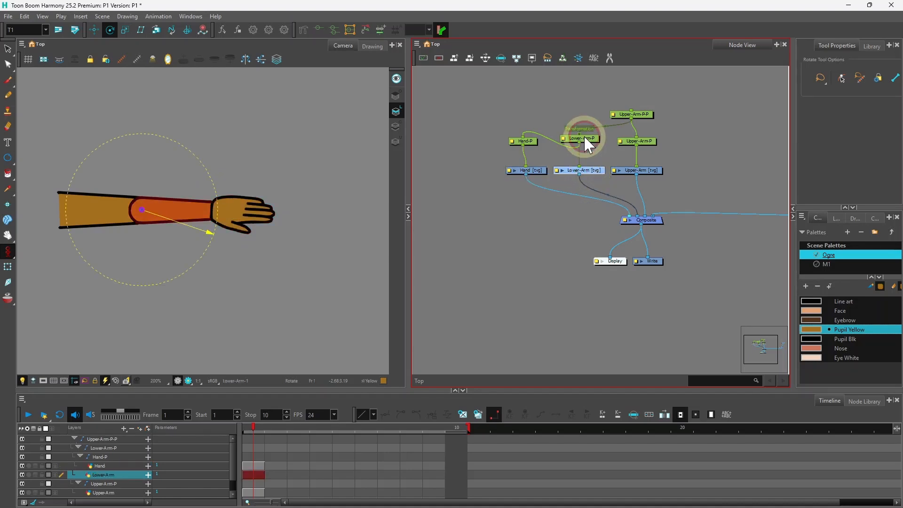
left_click(640, 141)
left_click(645, 171)
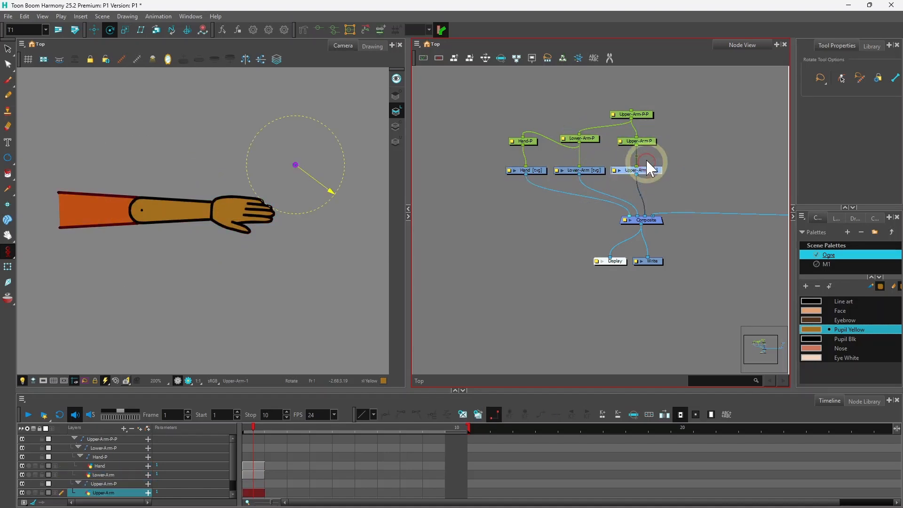
left_click(645, 140)
left_click(637, 113)
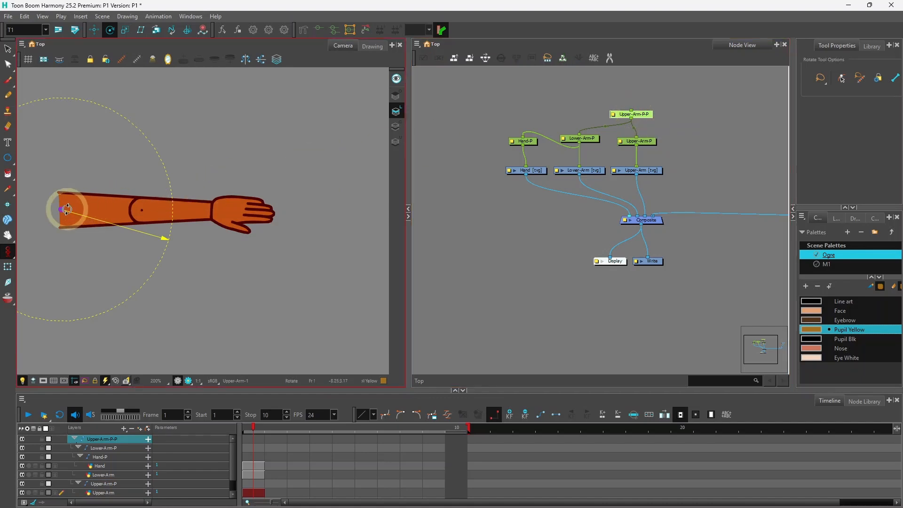
left_click(638, 141)
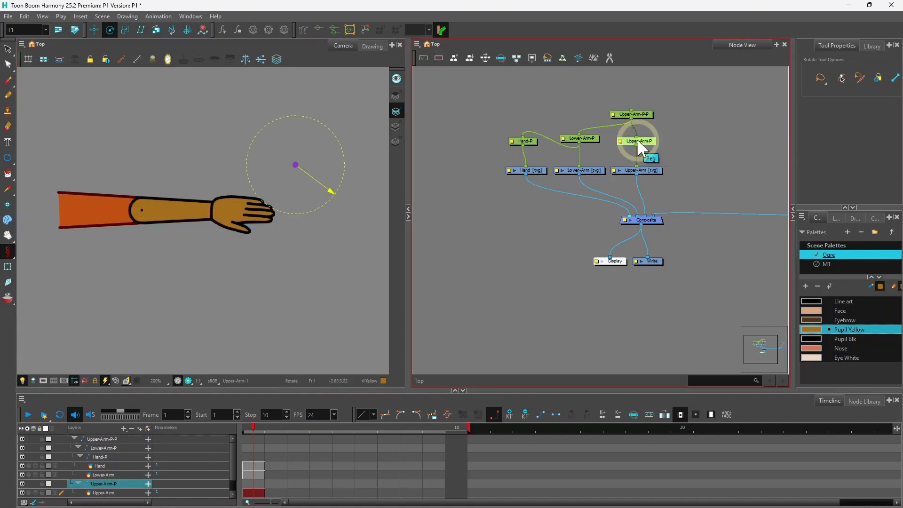
left_click(640, 113)
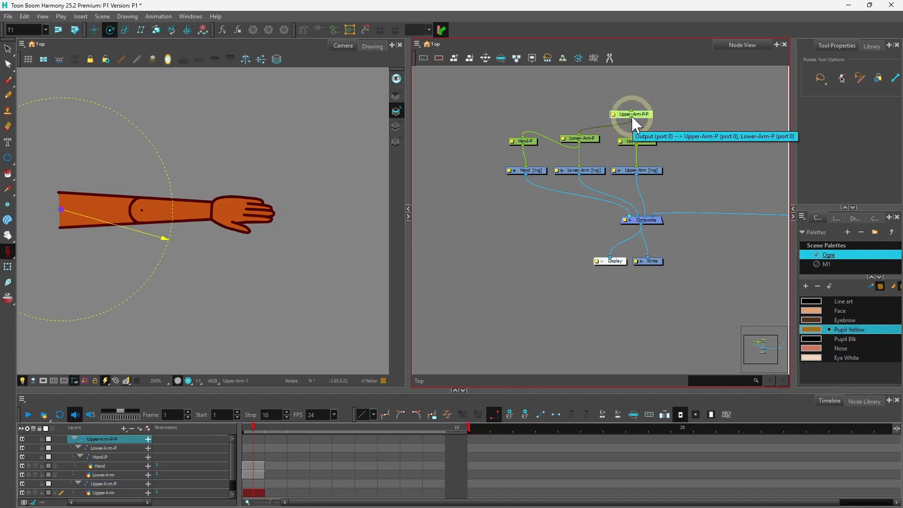
Step: Open the layer properties of the Upper-Arm-P-P and Upper-Arm-P pegs and arrange them side by side
double_click(620, 115)
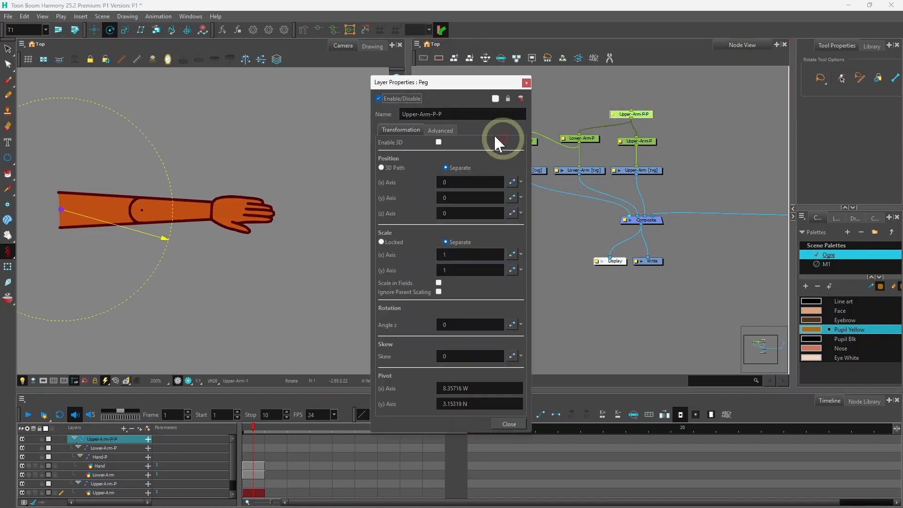
left_click_drag(473, 81, 395, 80)
left_click(626, 144)
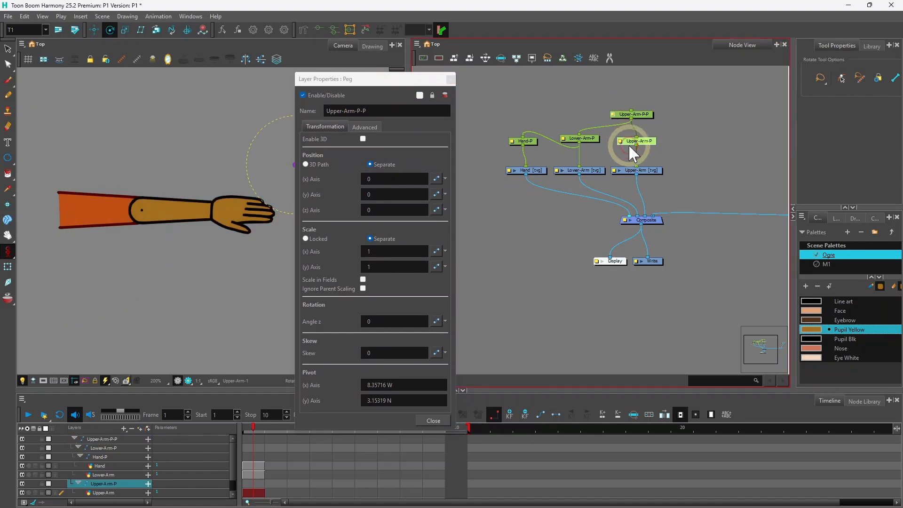
left_click(619, 142)
double_click(623, 150)
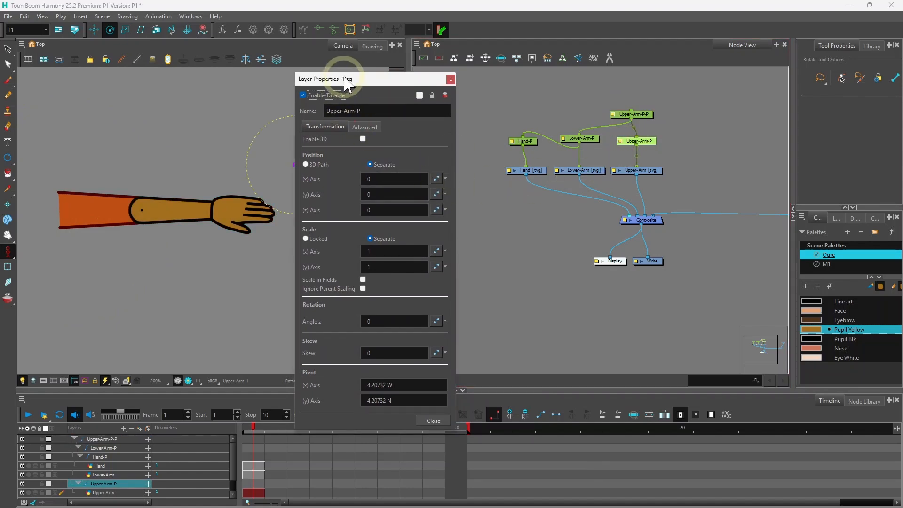
left_click_drag(348, 83, 612, 75)
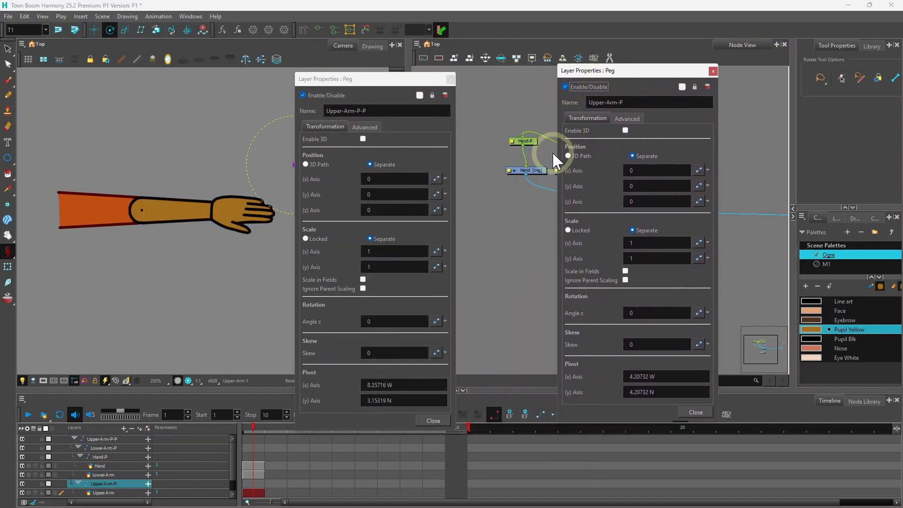
Step: Copy the Upper-Arm-P-P peg's pivot x value, 8.35716 W, into the Upper-Arm-P peg's pivot x axis
left_click(384, 385)
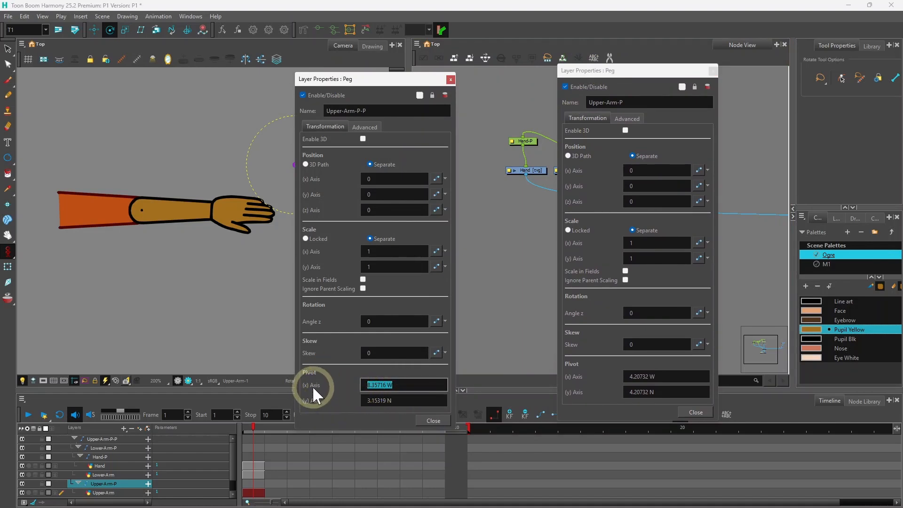
left_click(397, 385)
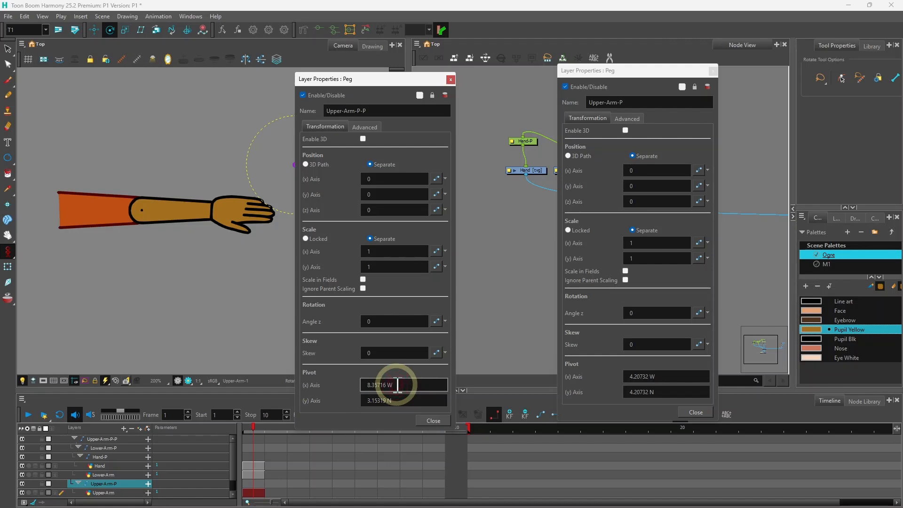
left_click_drag(397, 384, 354, 383)
key("ctrl+c")
left_click(680, 376)
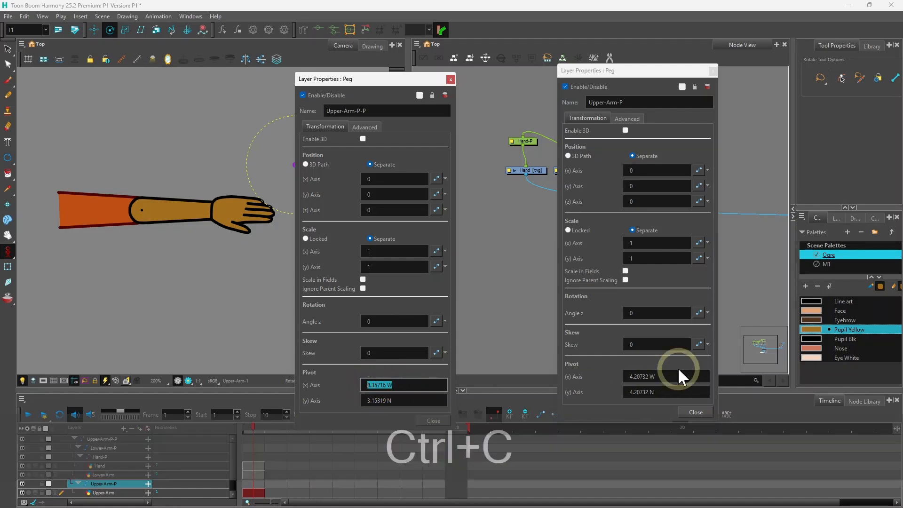
triple_click(661, 373)
key("ctrl+v")
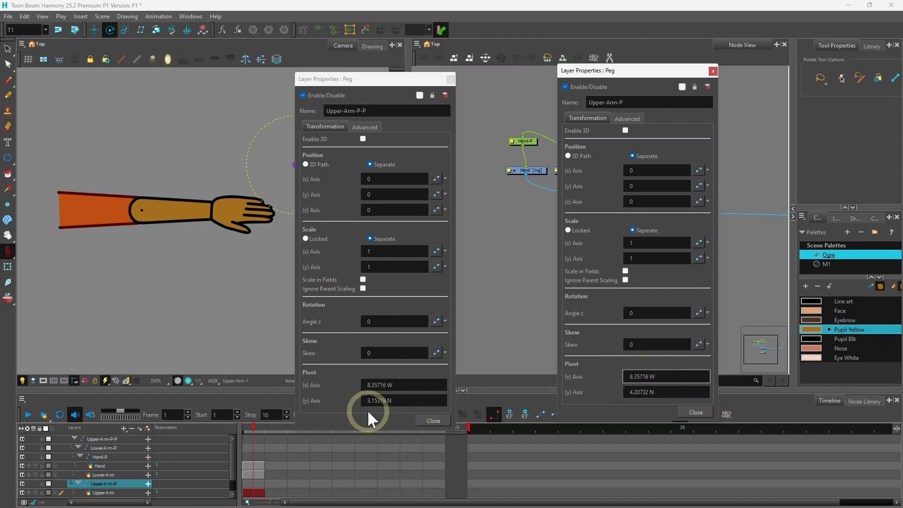
Step: Copy the Upper-Arm-P-P peg's pivot y value, 3.15319 N, into the Upper-Arm-P peg and close both layer properties
triple_click(399, 401)
key("ctrl+c")
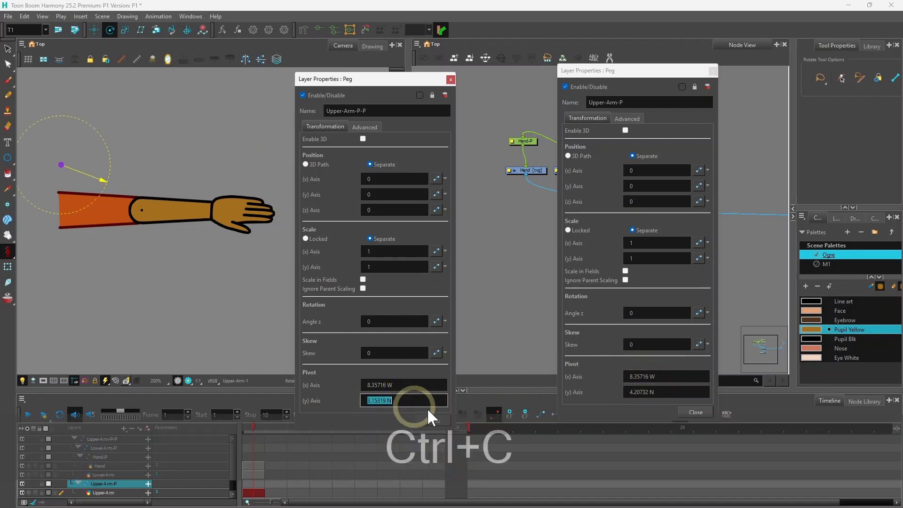
triple_click(660, 392)
key("ctrl+v")
left_click(695, 412)
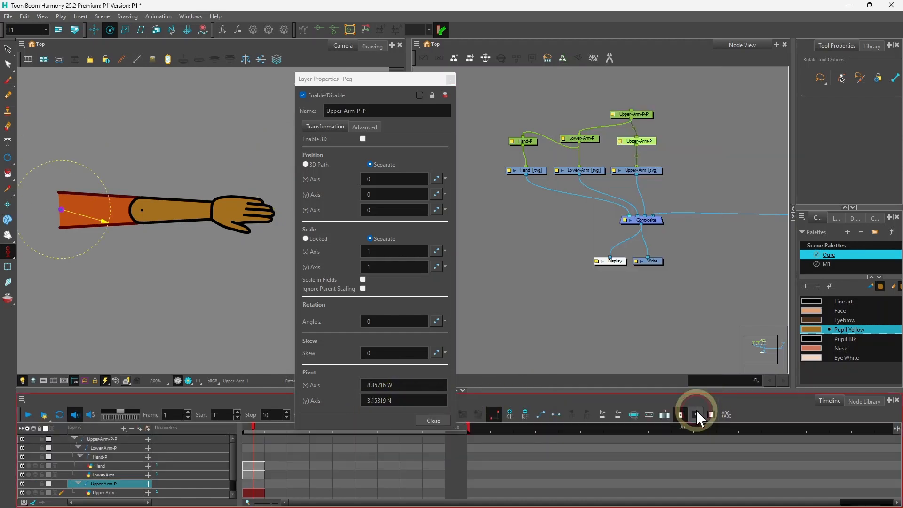
left_click(433, 420)
Step: Select the Upper-Arm-P-P peg to check its shoulder pivot against the Upper-Arm-P peg's pivot
left_click(664, 130)
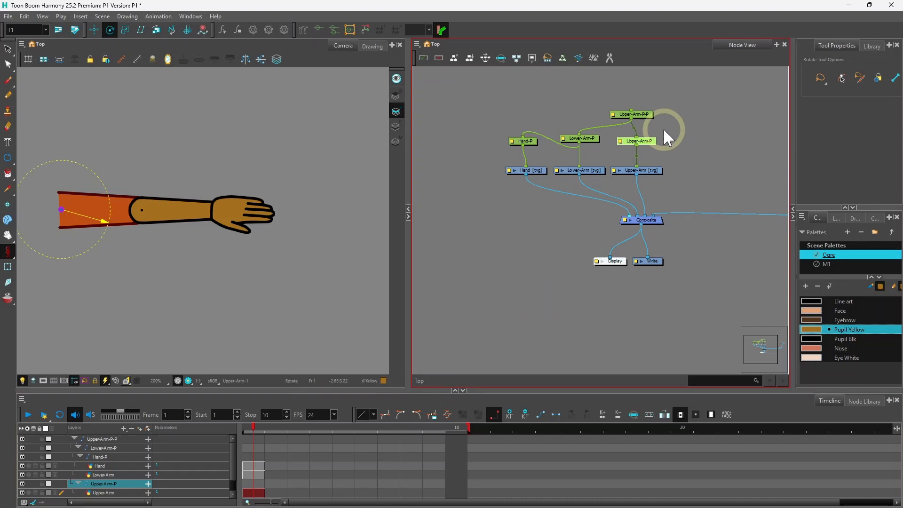
left_click(641, 114)
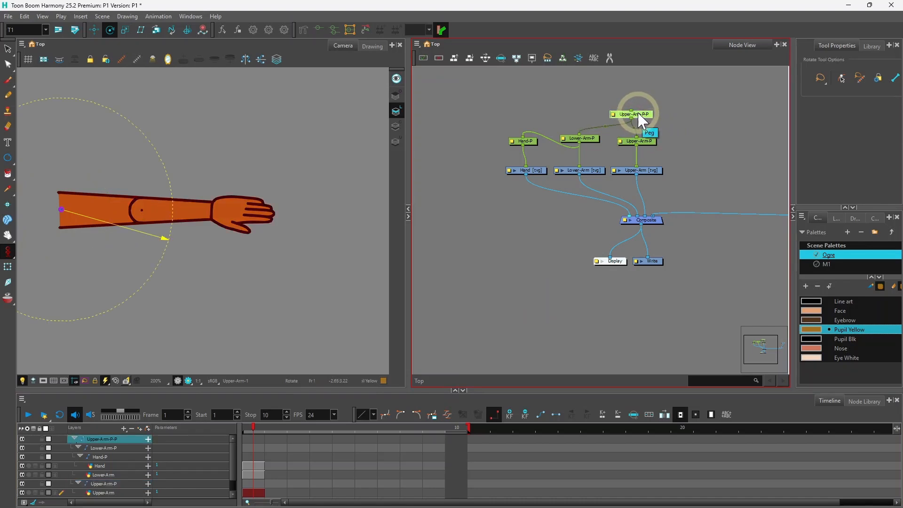
left_click(87, 222)
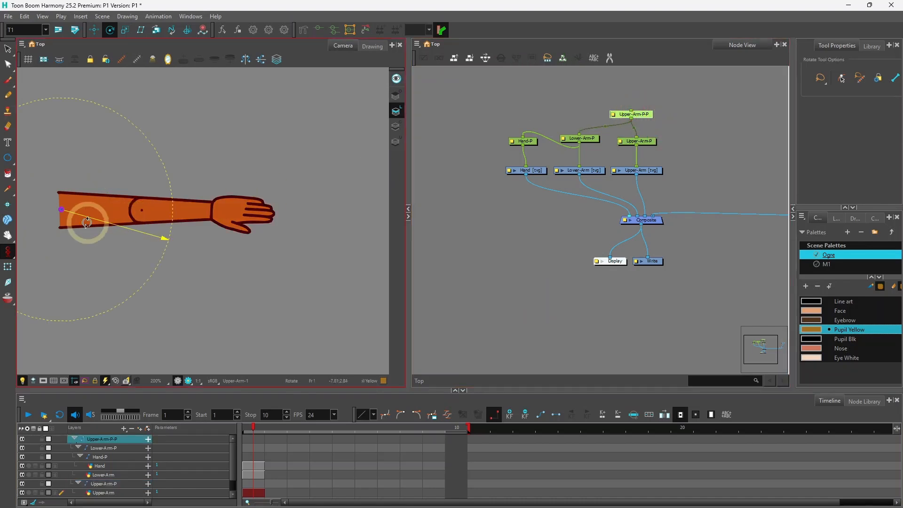
Step: Select the Upper-Arm-P peg to check its shoulder pivot, and select the Upper-Arm drawing below it
left_click(474, 144)
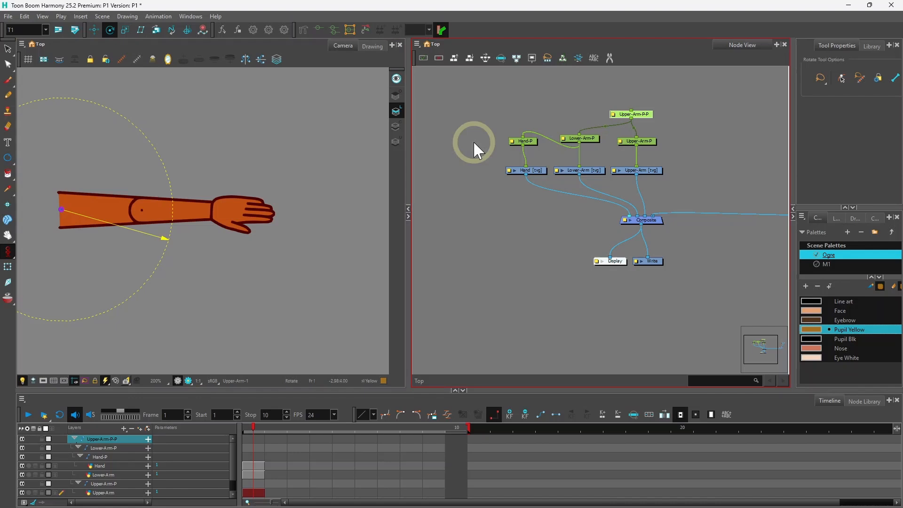
left_click(642, 139)
left_click(294, 201)
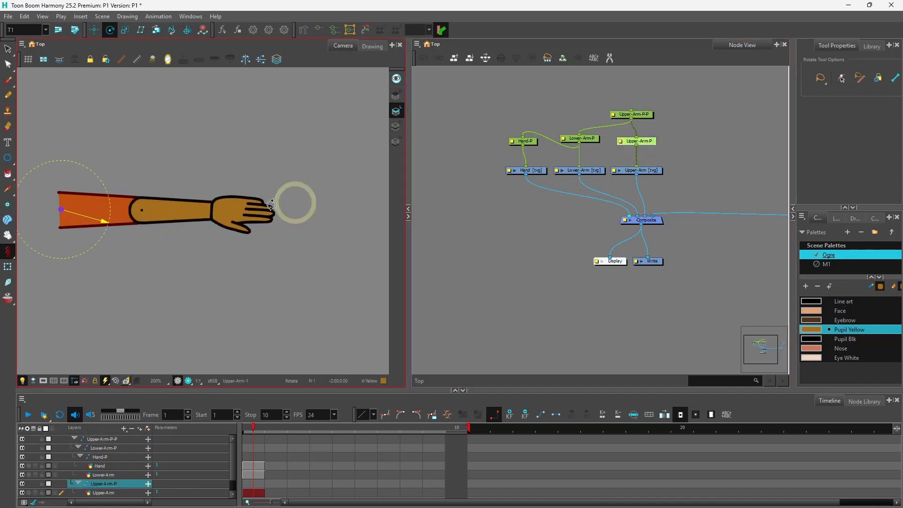
left_click(60, 220)
left_click(605, 169)
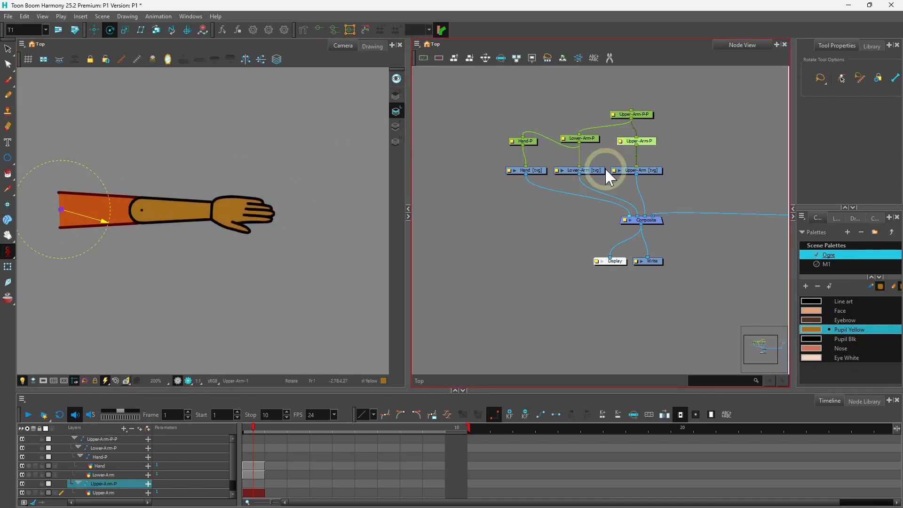
left_click(646, 170)
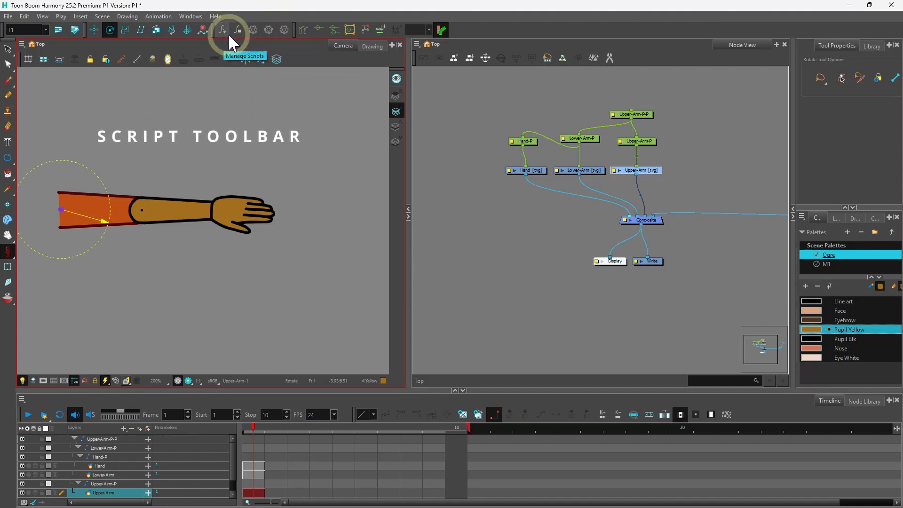
Step: Check the Scripting entry among the available toolbars and look up TB_CopyPastePivot.js in the Scripts Manager by searching for "copy"
right_click(502, 27)
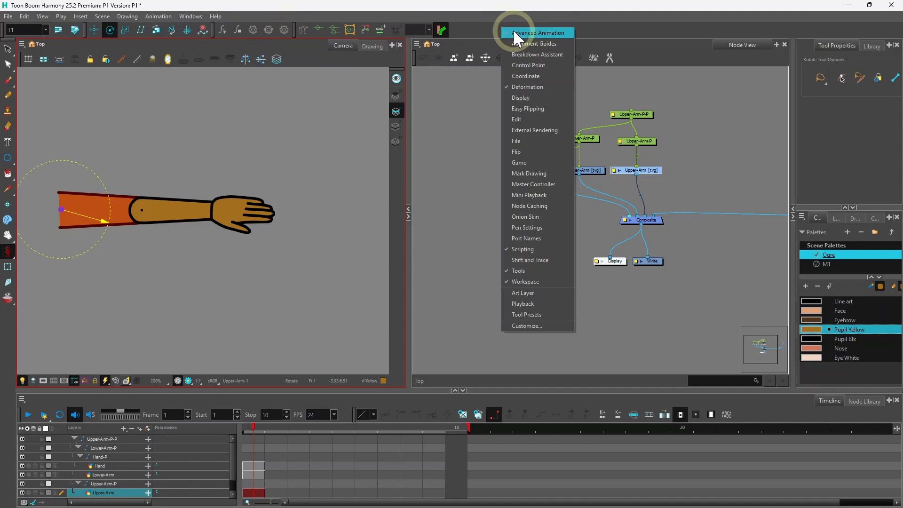
left_click(518, 248)
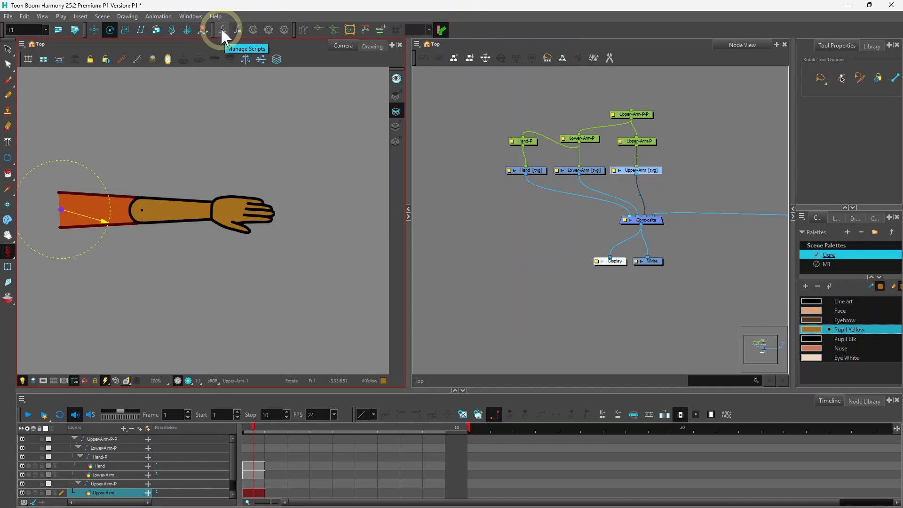
left_click(222, 30)
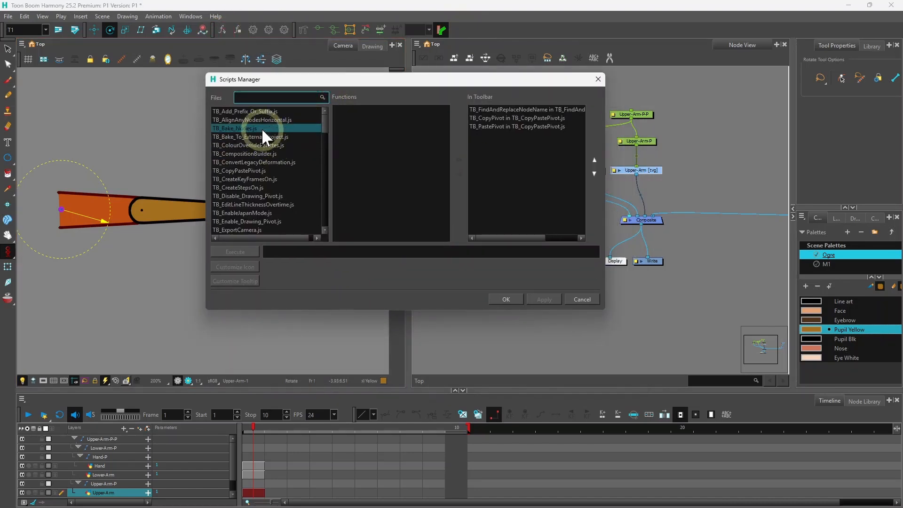
left_click(258, 98)
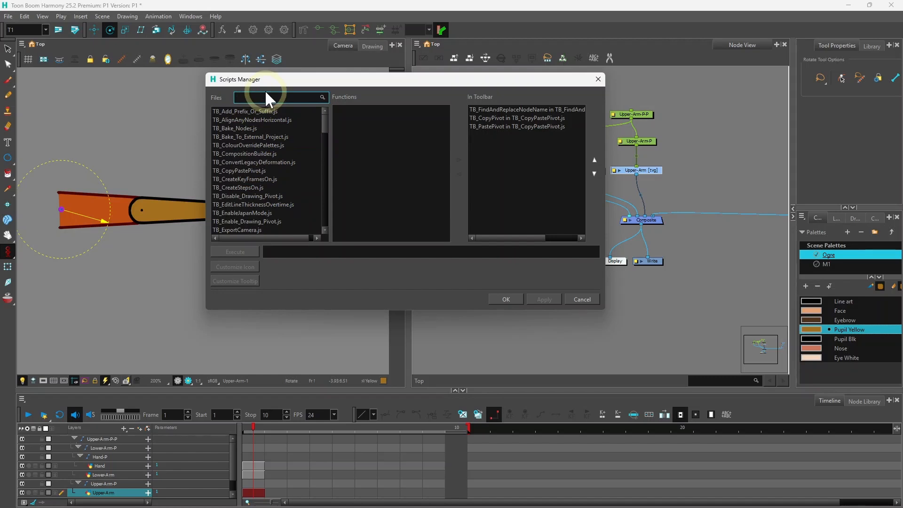
type("copy")
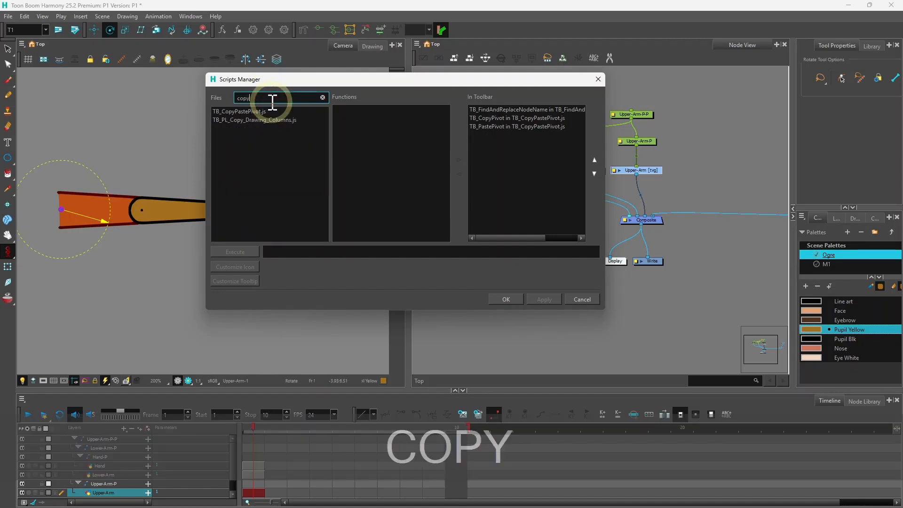
left_click(239, 111)
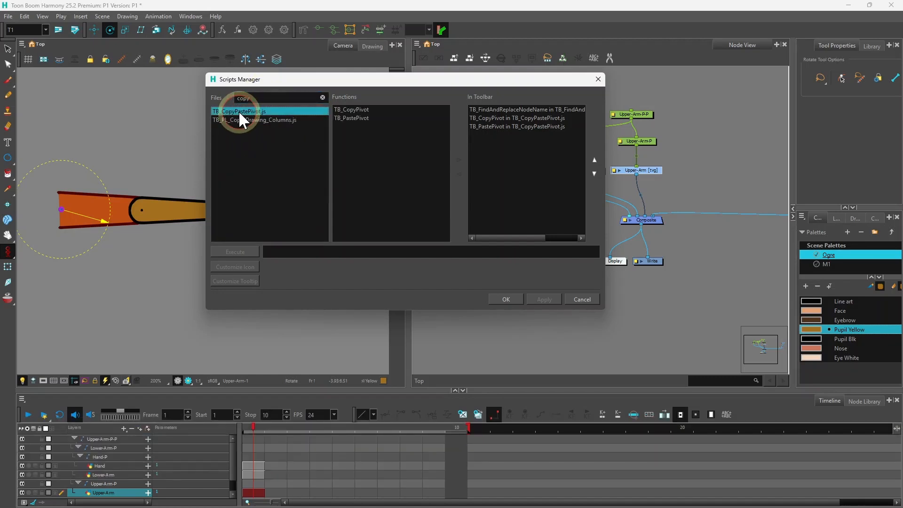
Step: Examine the TB_CopyPivot function and the scripts already in the toolbar, and leave the Scripts Manager without applying changes
left_click(356, 109)
left_click(323, 110)
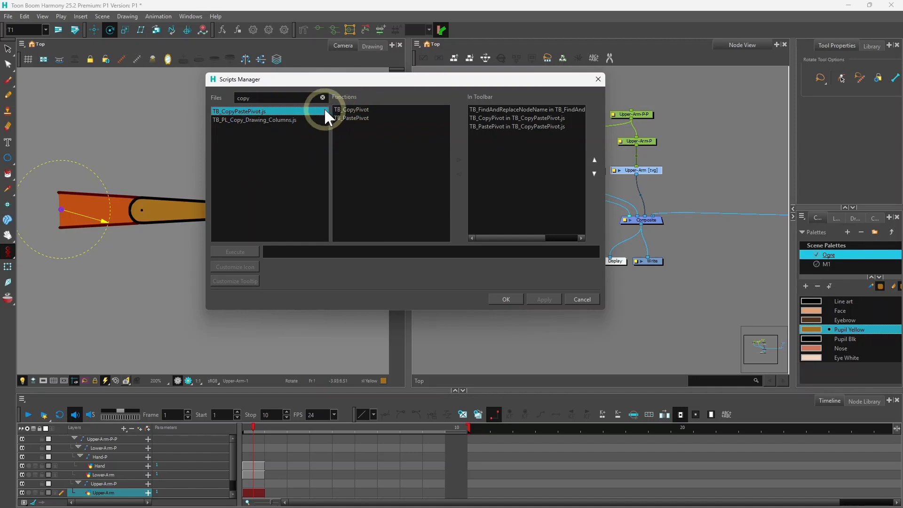
left_click(354, 110)
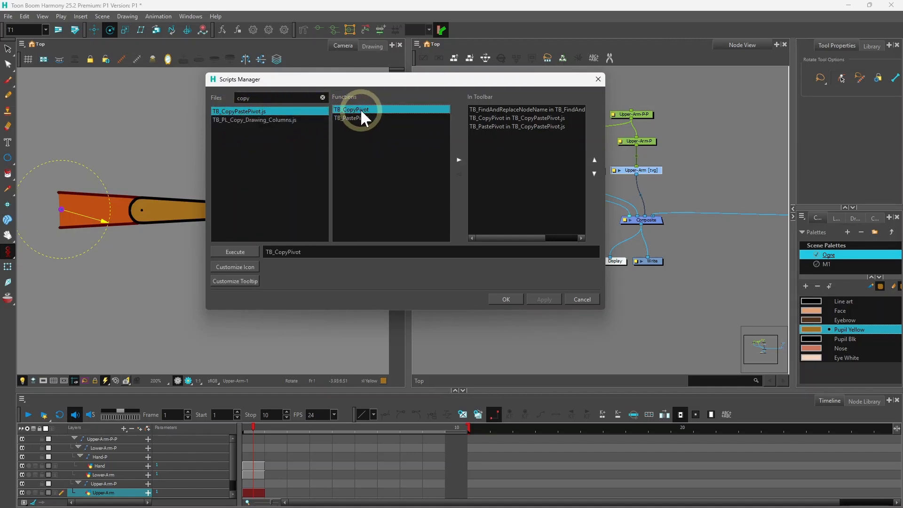
left_click(517, 127)
left_click(516, 128, "ctrl")
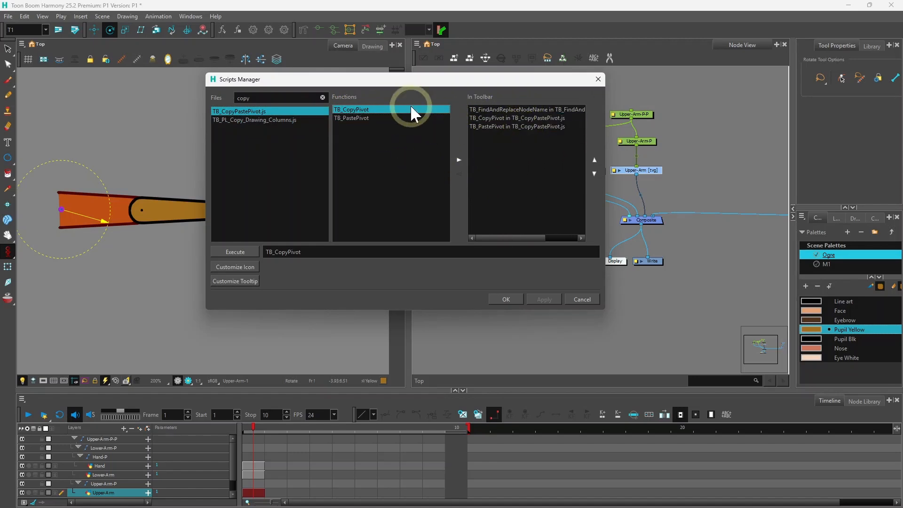
left_click(584, 299)
Step: Rotate the whole arm slightly upward about the shoulder by transforming the Upper-Arm-P-P peg
left_click(497, 274)
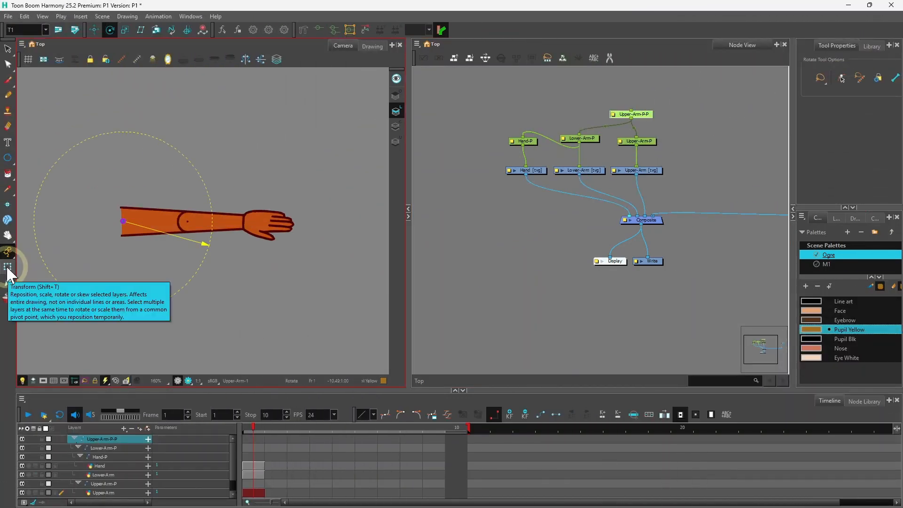
left_click(7, 267)
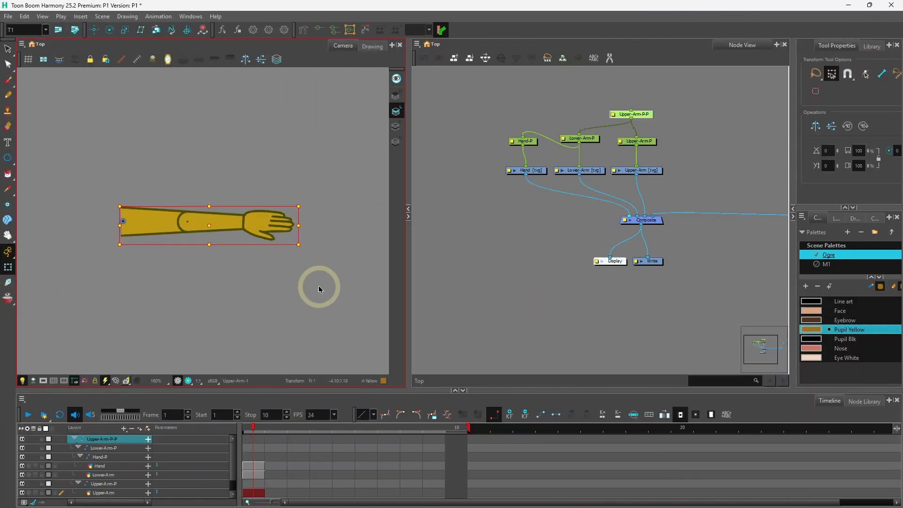
left_click(625, 101)
left_click(301, 245)
mouse_move(303, 246)
left_mouse_down()
mouse_move(286, 244)
mouse_move(296, 264)
mouse_move(296, 243)
left_mouse_up()
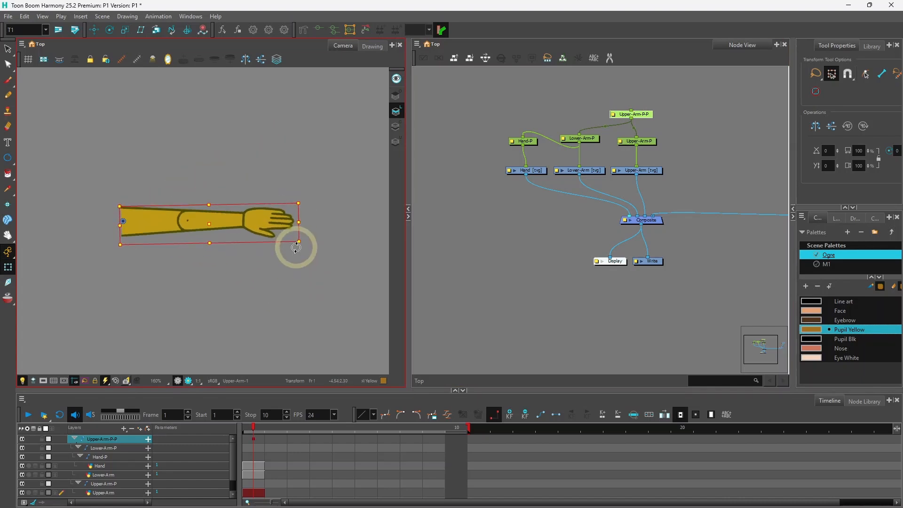
Step: Move down the hierarchy to the Lower-Arm-P peg and rotate the forearm slightly upward about the elbow
key("shift+b")
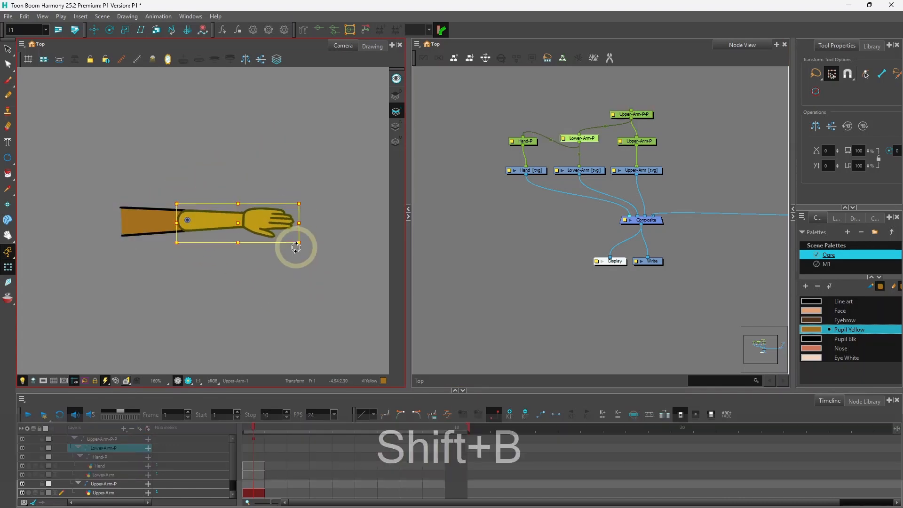
left_click(579, 142)
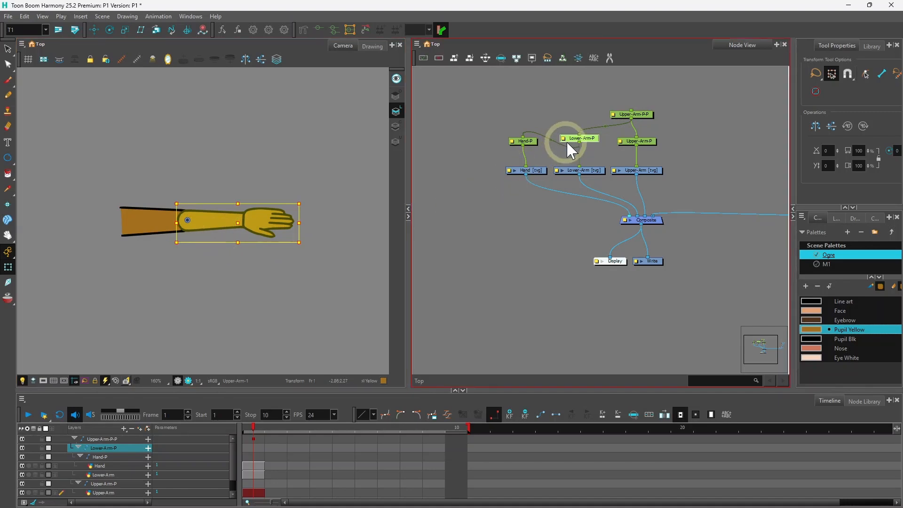
left_click(310, 261)
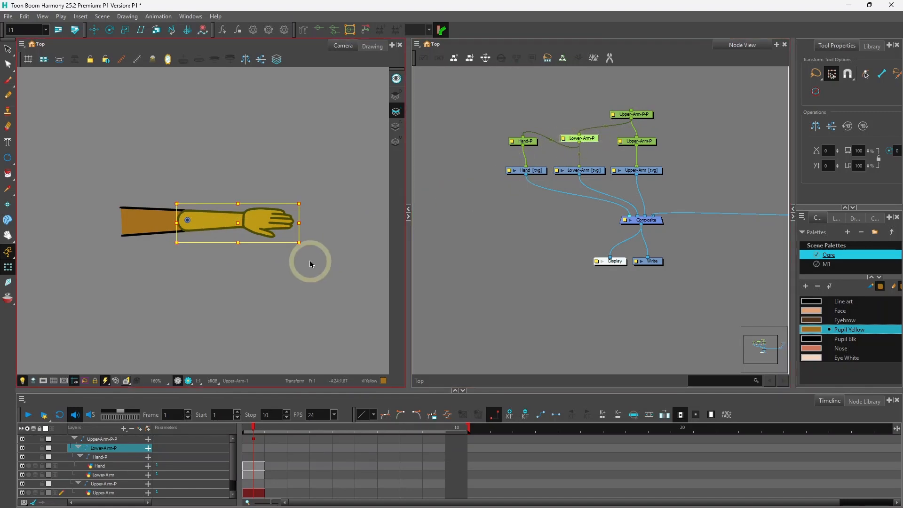
mouse_move(306, 246)
left_mouse_down()
mouse_move(280, 288)
mouse_move(298, 164)
mouse_move(258, 336)
mouse_move(298, 263)
mouse_move(294, 239)
left_mouse_up()
Step: Rotate the hand slightly from the child Hand-P peg, return up the hierarchy to Upper-Arm-P-P and deselect it
key("shift+b")
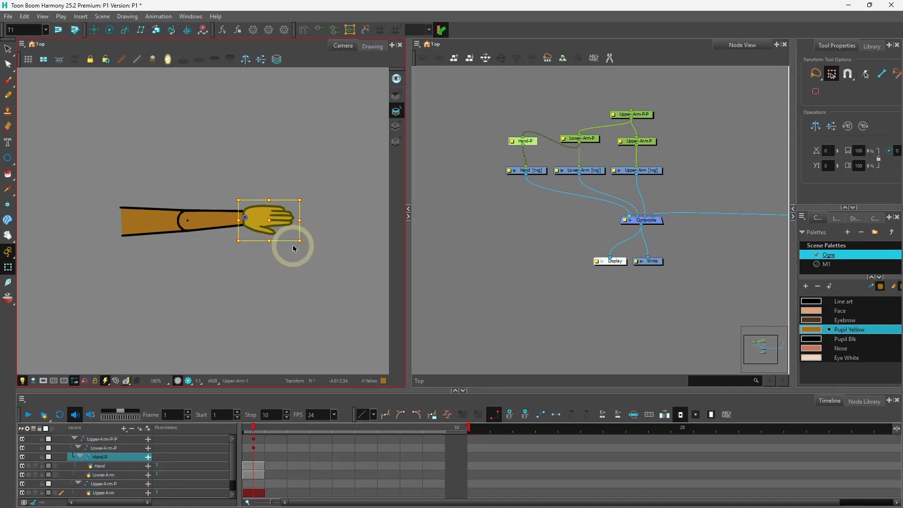
mouse_move(299, 244)
left_mouse_down()
mouse_move(295, 266)
mouse_move(315, 245)
left_mouse_up()
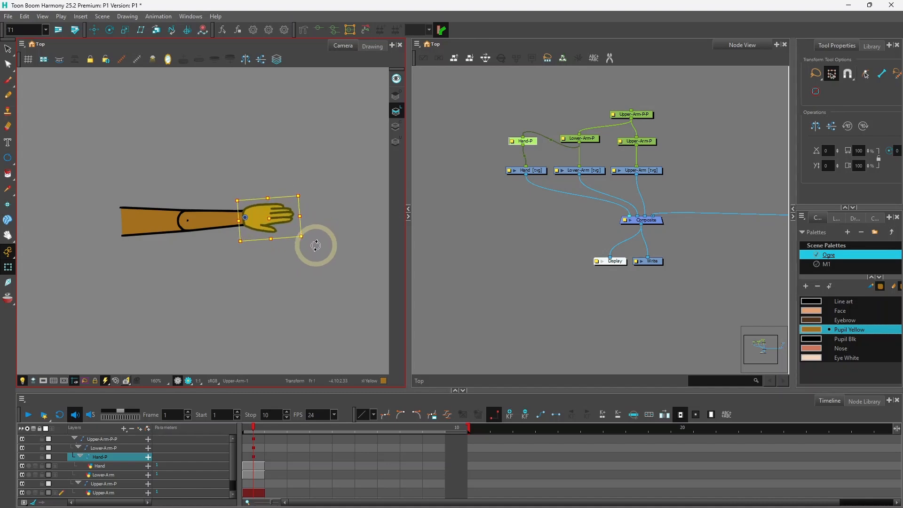
key("b")
key("b")
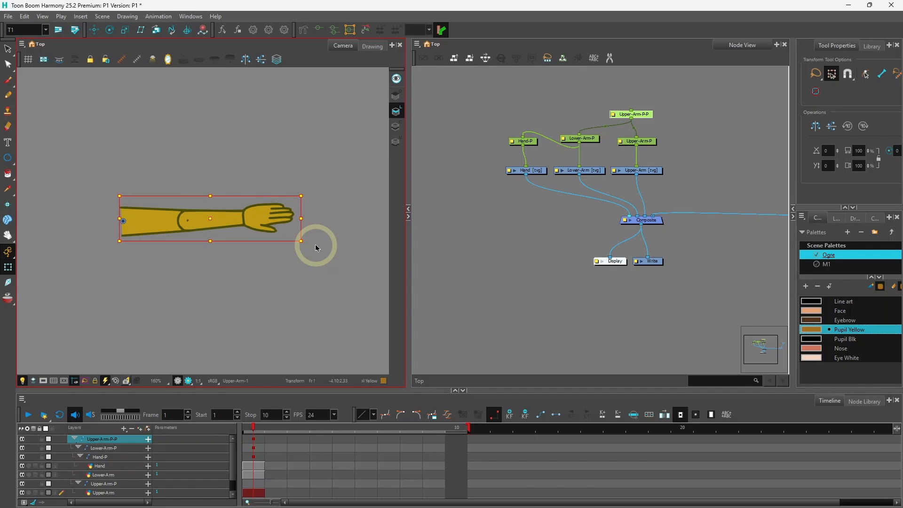
left_click(315, 244)
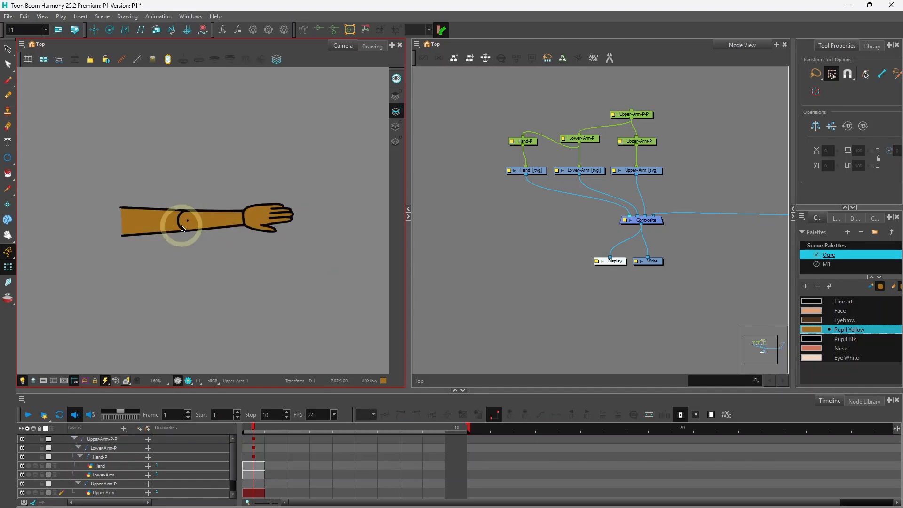
Step: Delete the frame 1 keyframes of the Upper-Arm-P-P, Lower-Arm-P and Hand-P pegs and clear the selection
left_click(256, 438)
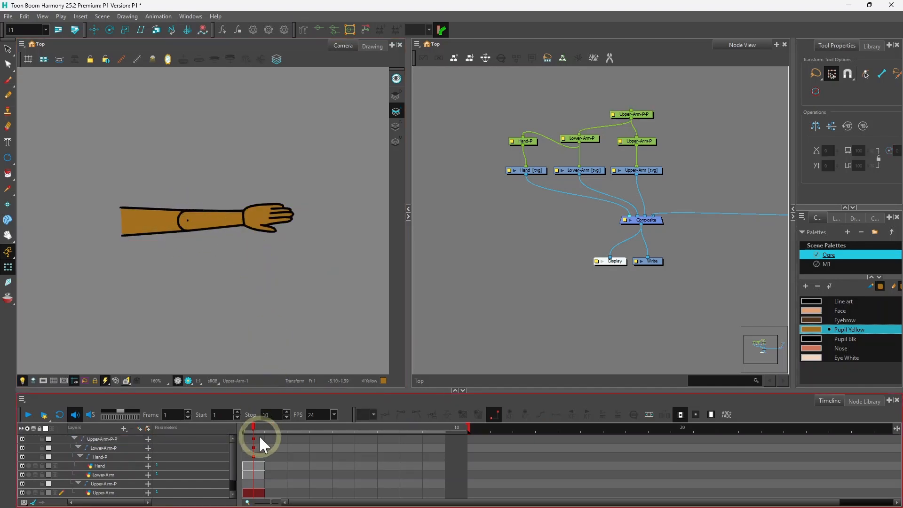
left_click_drag(254, 450, 285, 461)
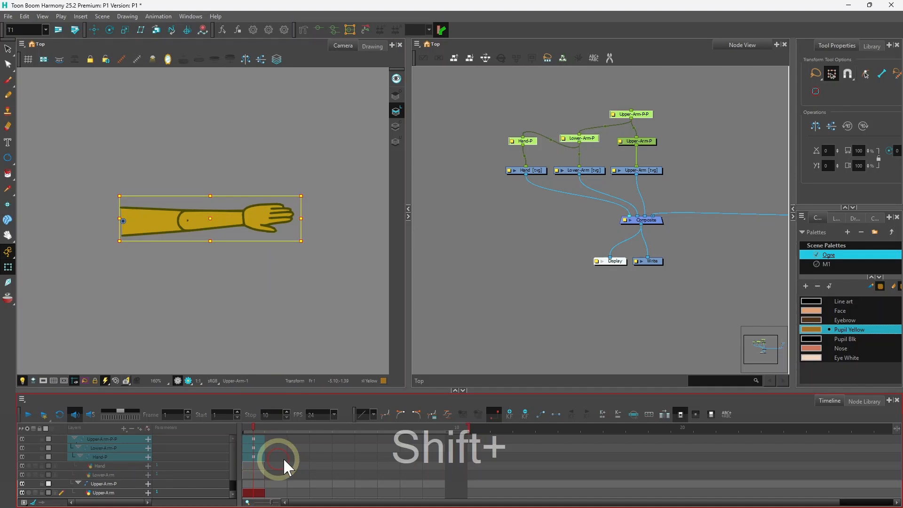
left_click(526, 414)
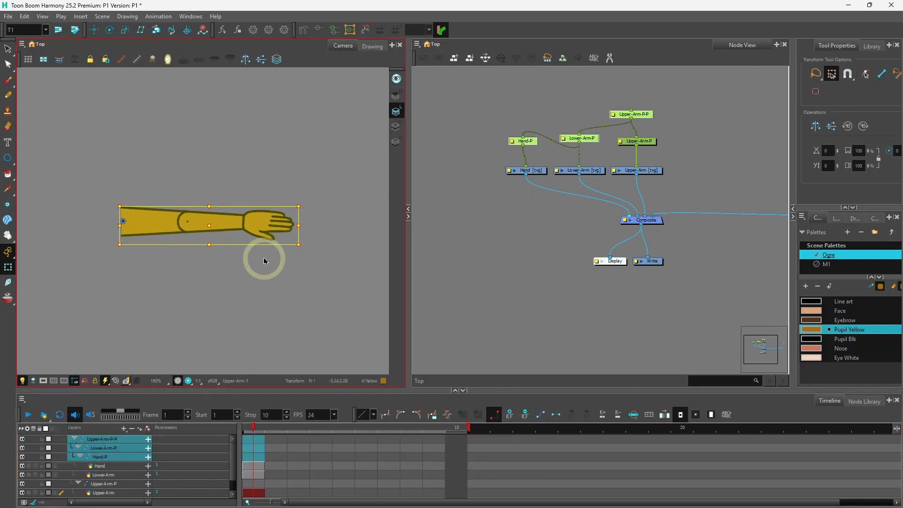
left_click(351, 271)
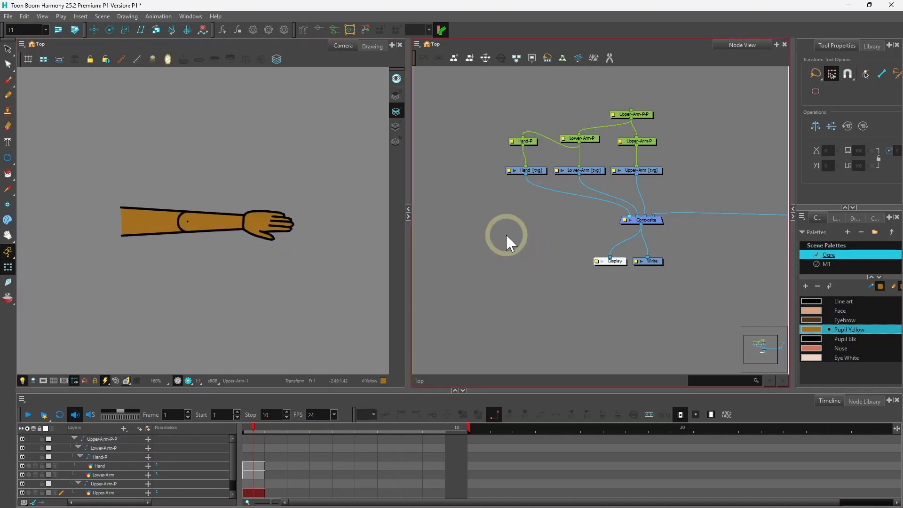
Step: Find the Auto-Patch node by searching for "auto", add it and place it between the arm drawings and the Composite
key("Return")
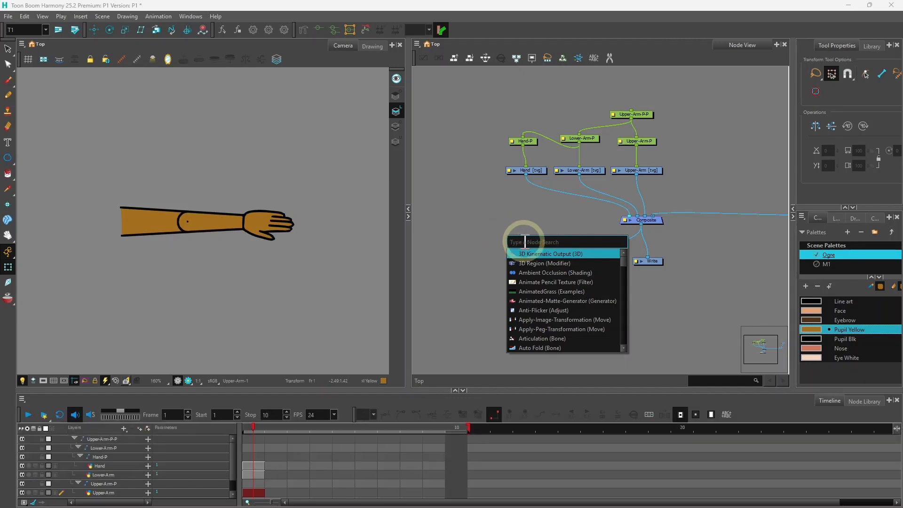
type("a")
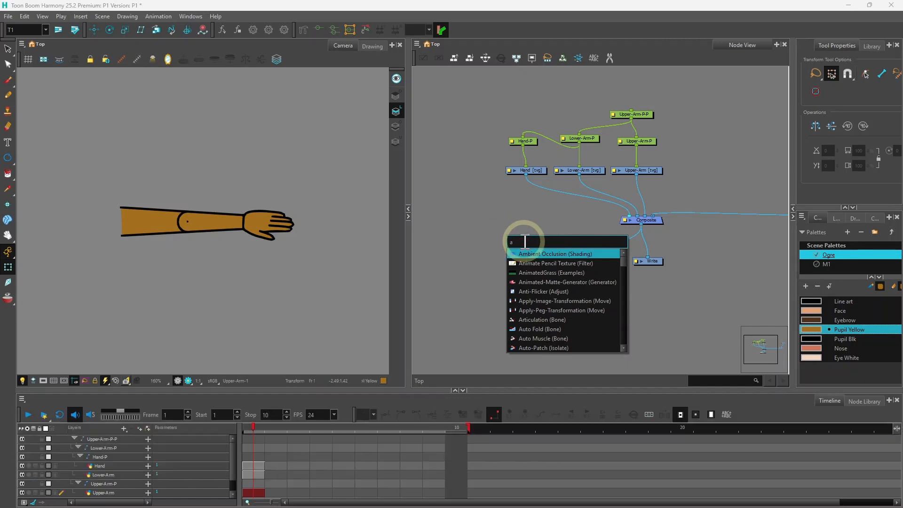
type("uto")
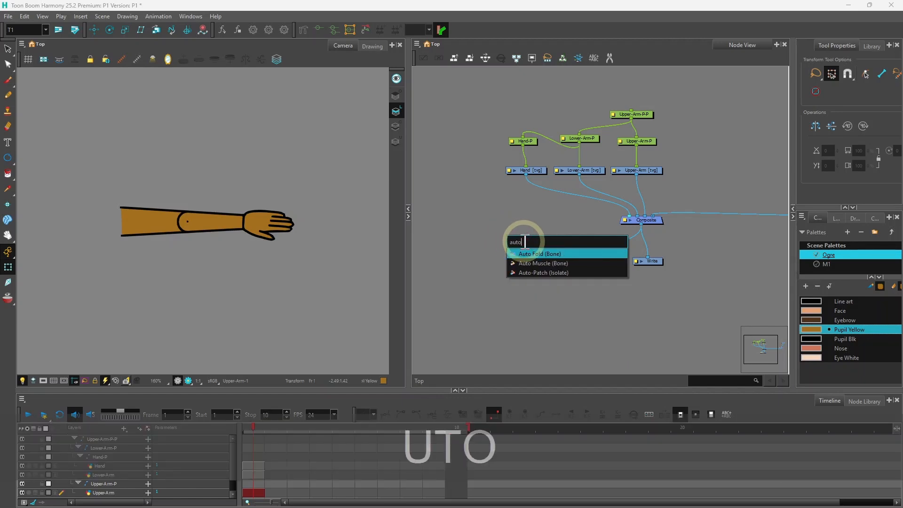
left_click(545, 272)
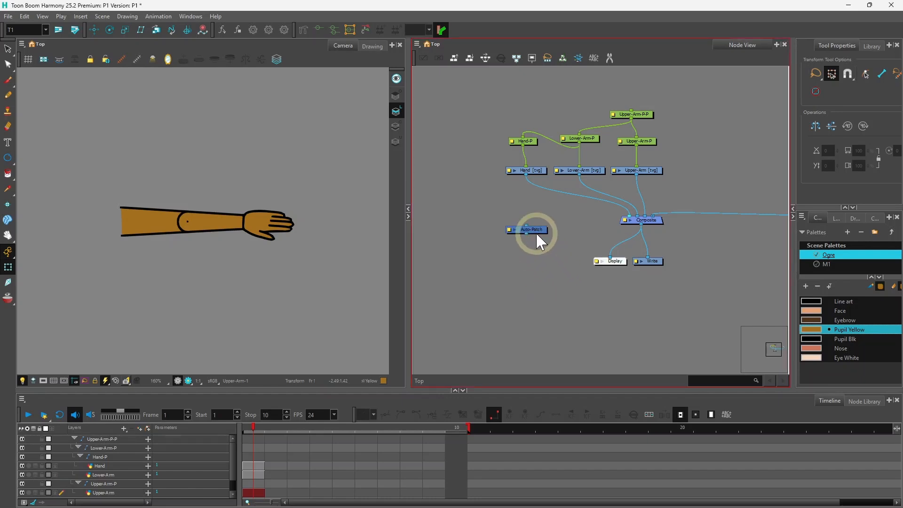
left_click_drag(536, 235, 591, 206)
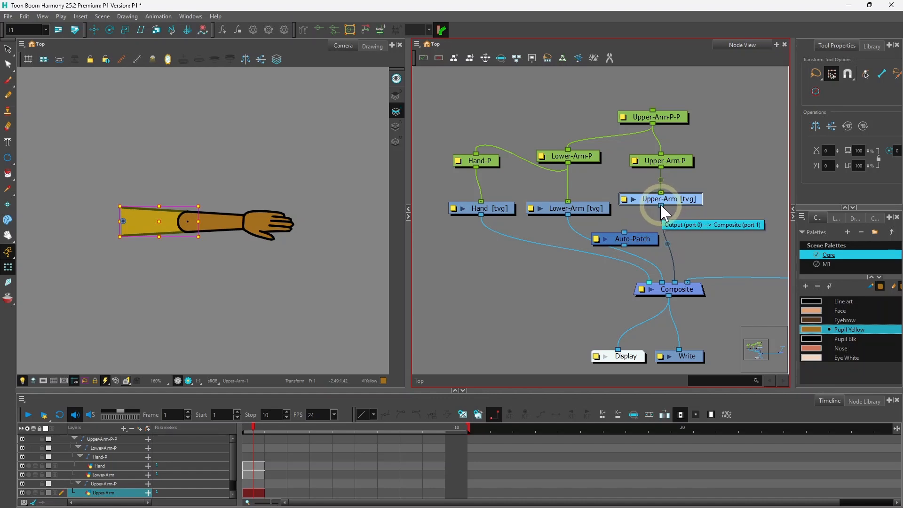
Step: Connect the Upper-Arm drawing to the Auto-Patch node and its output to the Composite between the Hand and Lower-Arm inputs, tidying the node positions
left_click_drag(661, 205, 626, 231)
left_click(692, 201)
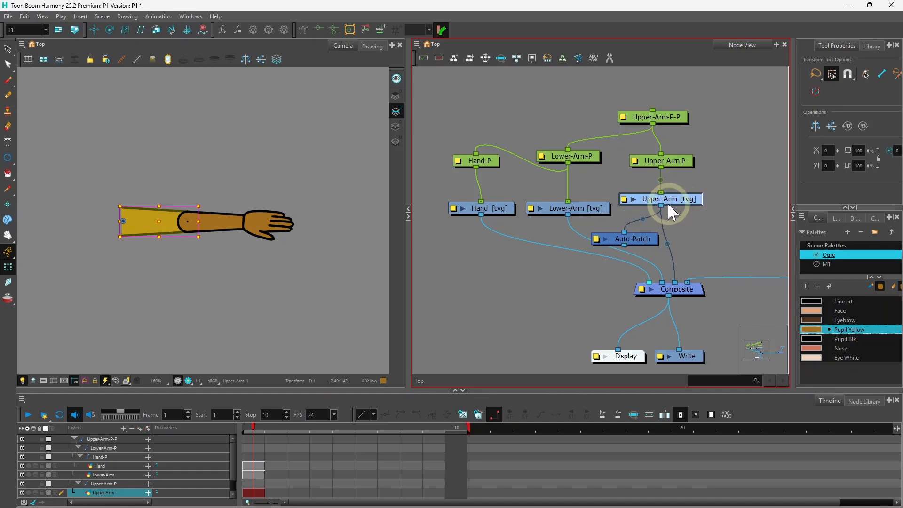
left_click_drag(678, 287, 669, 288)
left_click_drag(639, 240, 644, 228)
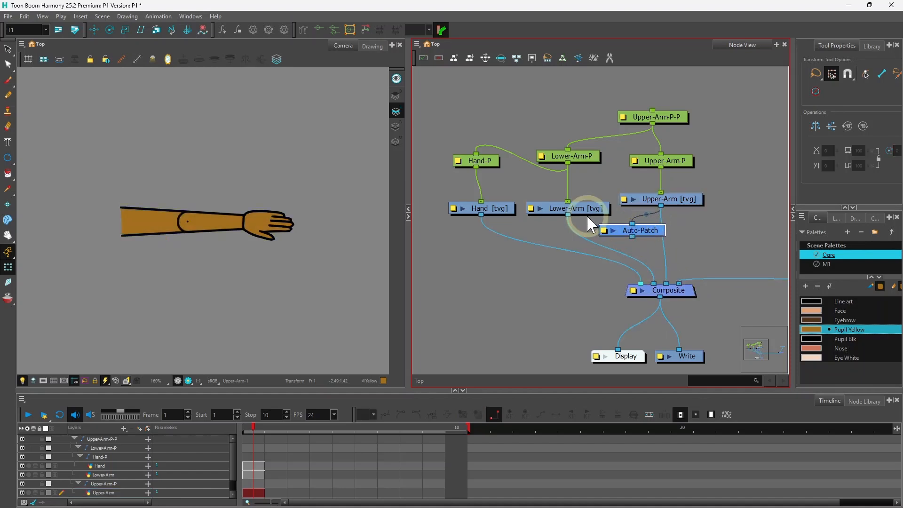
left_click_drag(633, 235, 645, 282)
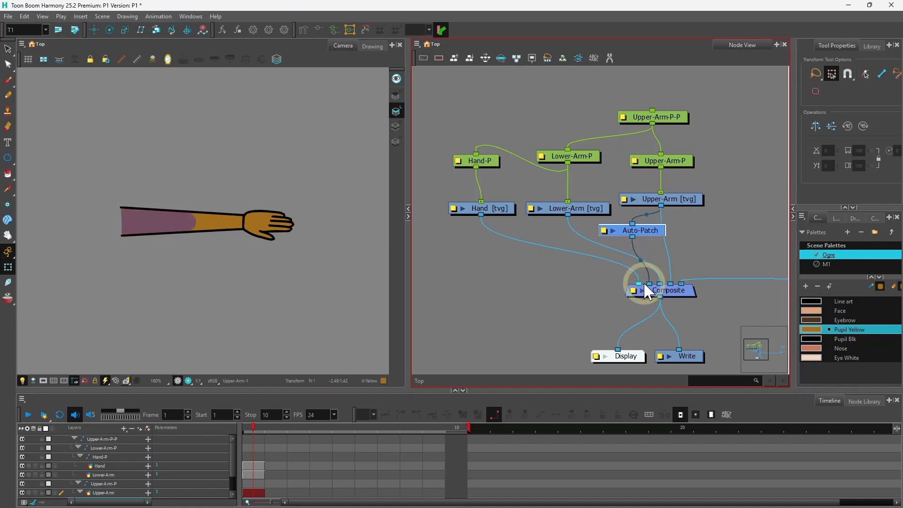
Step: Preview the patched elbow in Render View and add a second Auto-Patch node between the first one and the Composite
left_click(188, 380)
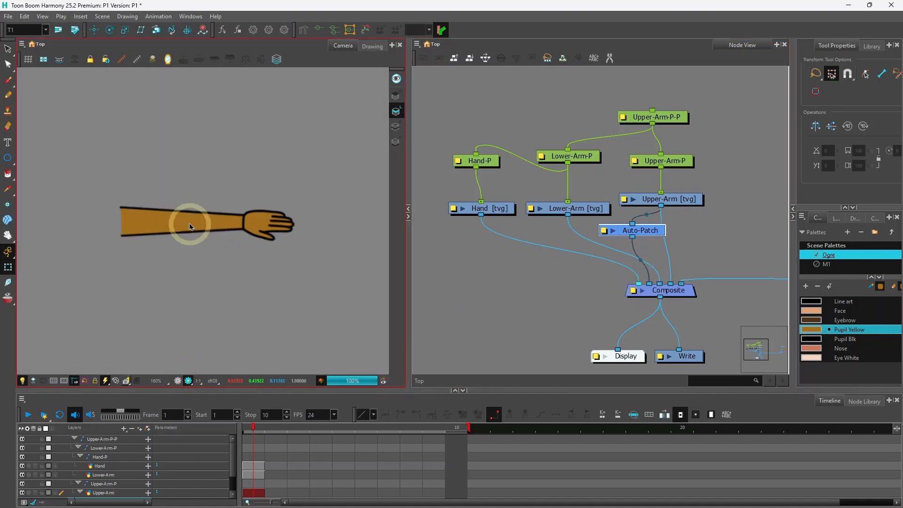
left_click(576, 242)
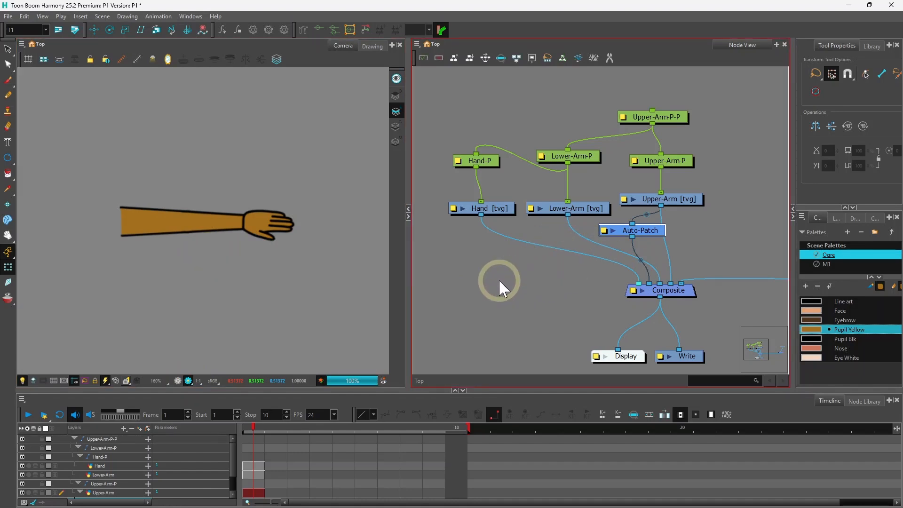
key("Return")
left_click(527, 301)
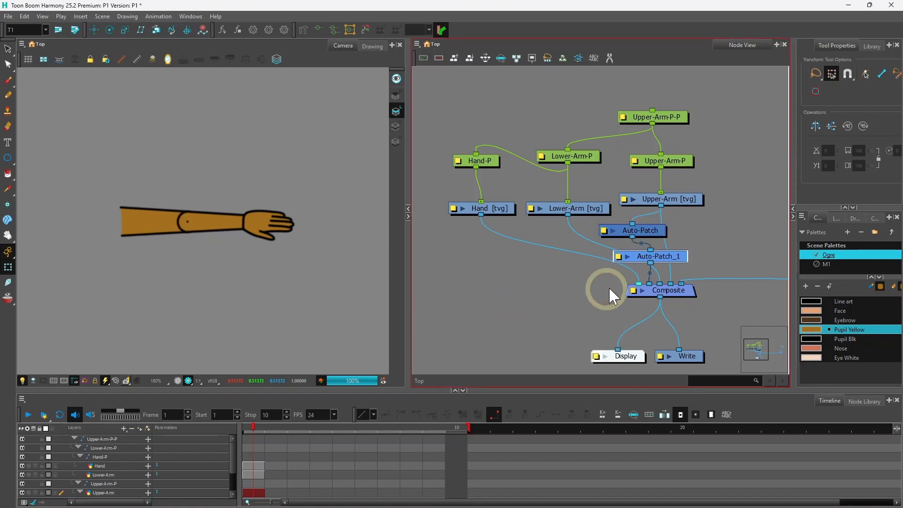
Step: Move the first Auto-Patch node to the Lower-Arm drawing and connect its output to the Composite in front of the Hand input
left_click_drag(644, 231, 558, 233)
left_click_drag(648, 295, 613, 311)
left_click_drag(555, 232, 551, 269)
left_click_drag(582, 299, 586, 301)
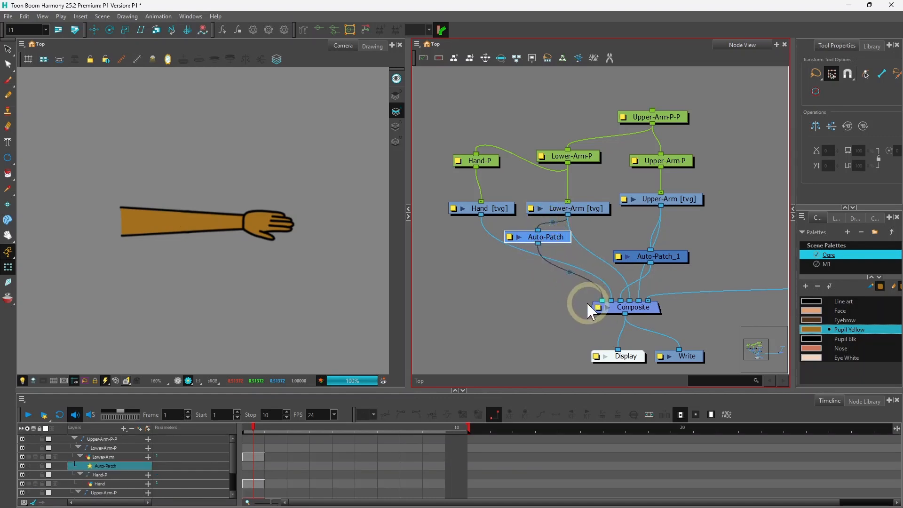
Step: Hide the Lower-Arm layer and examine the wrist end of the Hand drawing up close
left_click(374, 308)
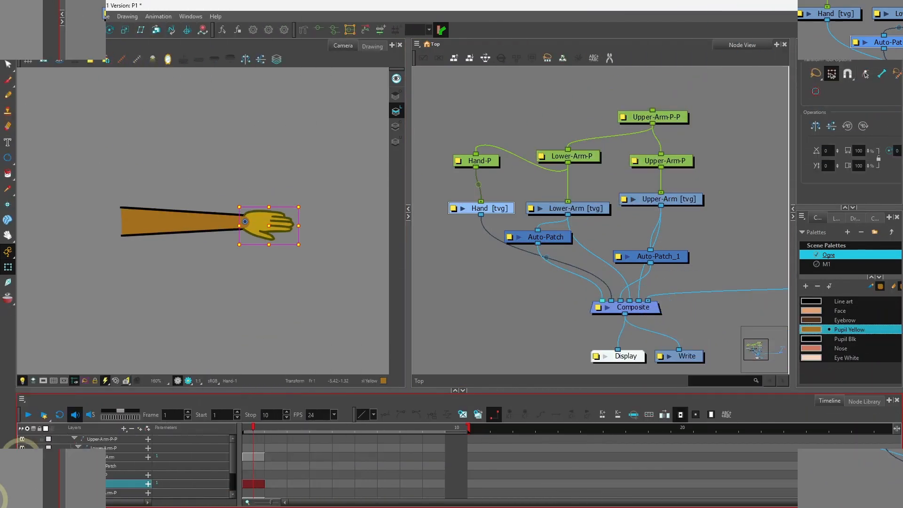
left_click(21, 456)
left_click(216, 321)
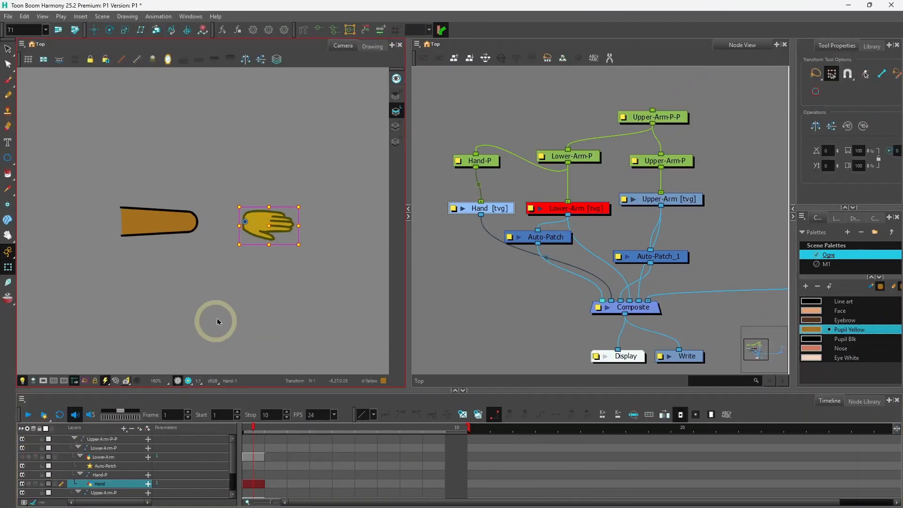
left_click(269, 234)
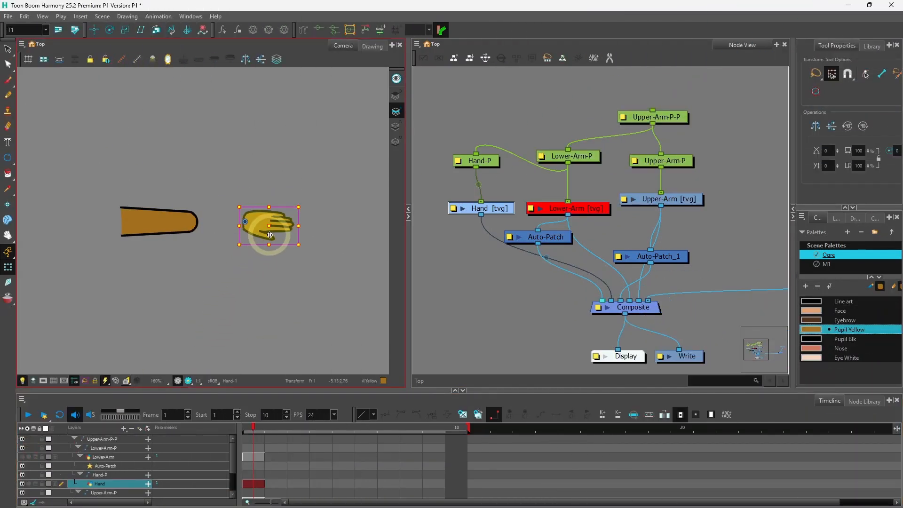
left_click(246, 222)
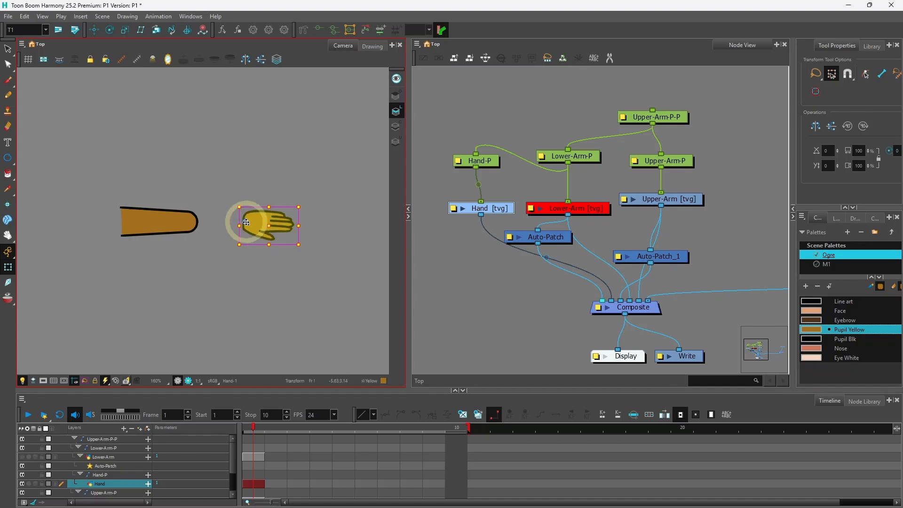
key("2")
key("2")
key("2")
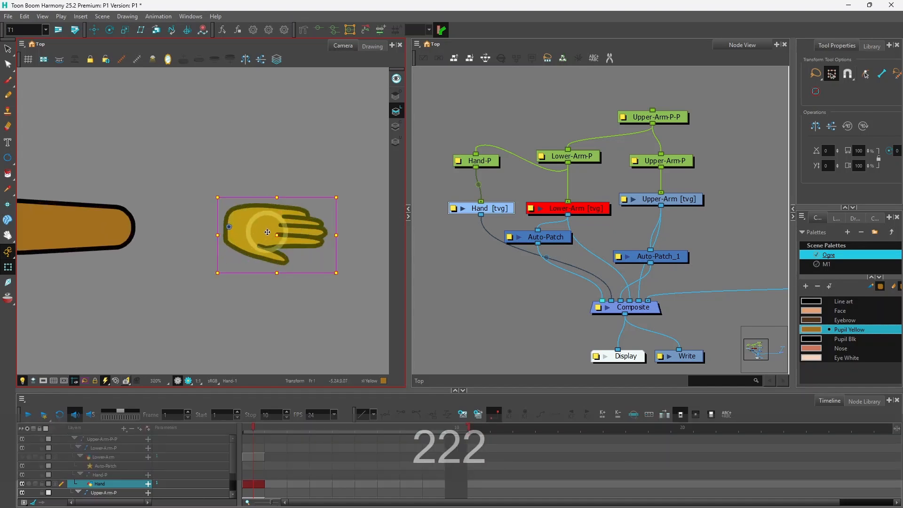
Step: Cut the outline at the wrist end of the Hand drawing with the Cutter tool and delete it
left_click(10, 50)
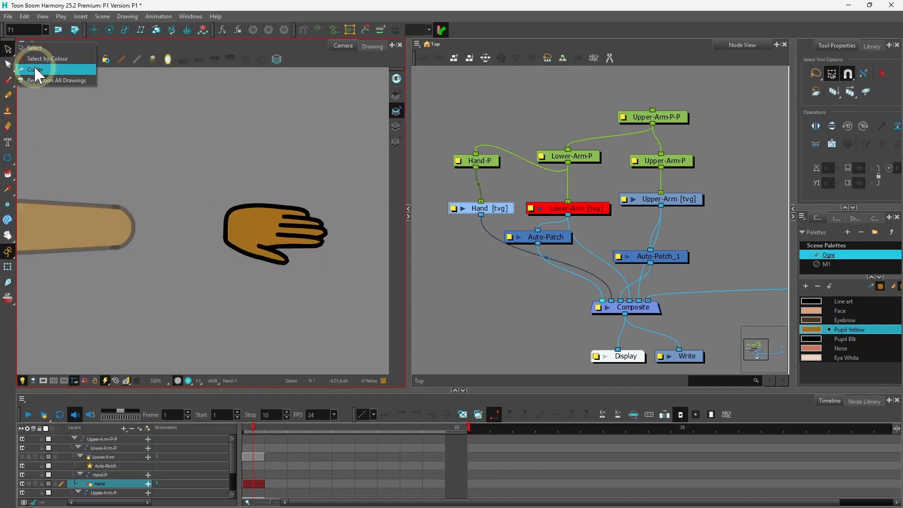
left_click(34, 69)
mouse_move(222, 237)
left_mouse_down()
mouse_move(219, 215)
mouse_move(228, 221)
mouse_move(218, 237)
mouse_move(220, 213)
mouse_move(222, 225)
mouse_move(187, 173)
left_mouse_up()
key("Delete")
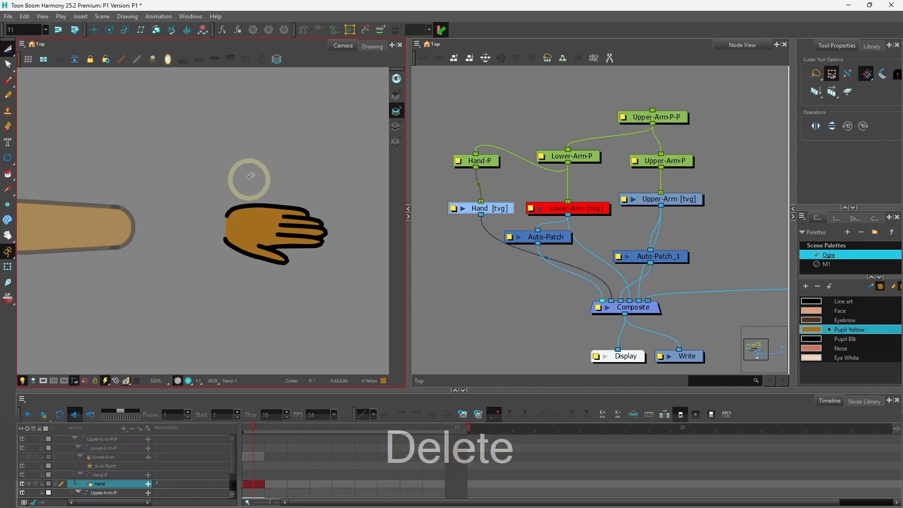
Step: Show the Lower-Arm layer again and check the wrist joint in Render View with the whole arm in view
left_click(23, 457)
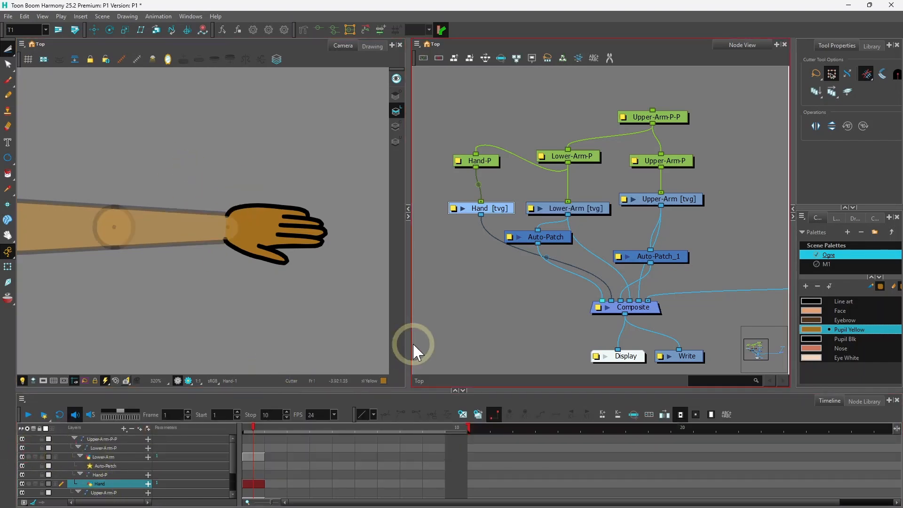
key("1")
left_click_drag(211, 268, 226, 280)
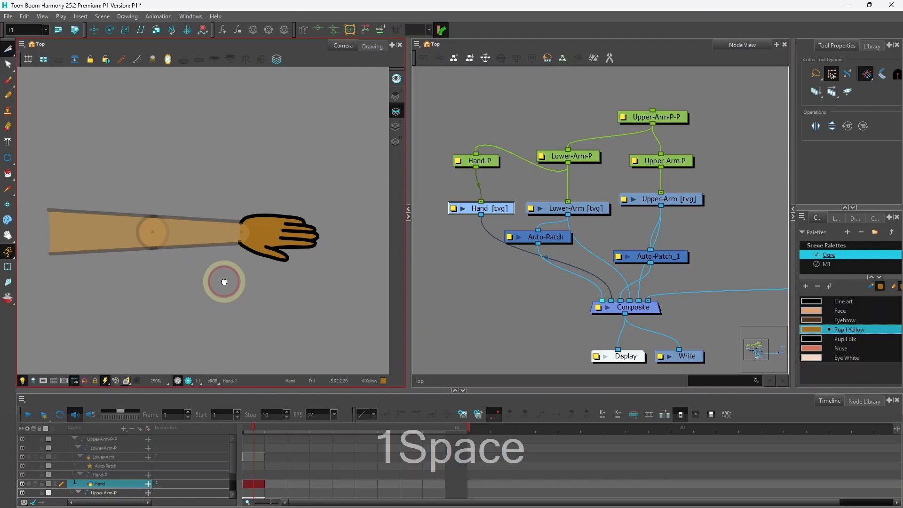
left_click(187, 381)
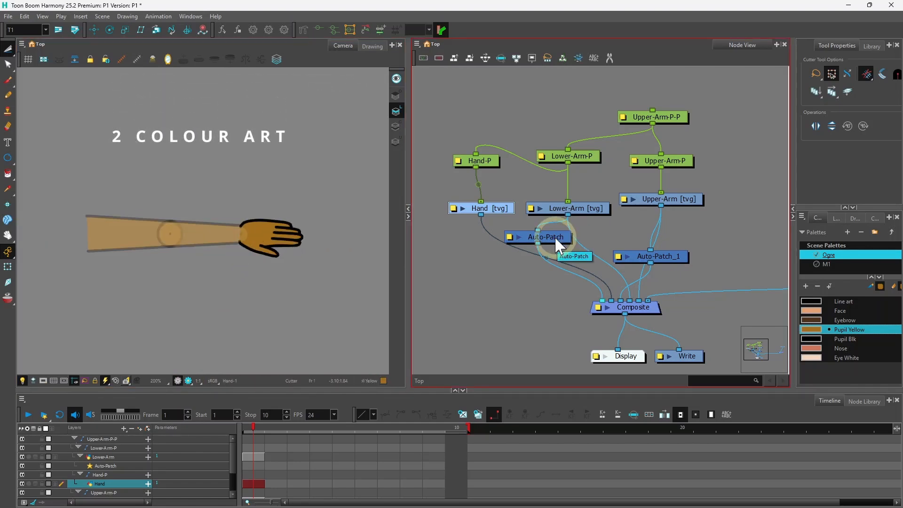
Step: Detach both Auto-Patch nodes, park them beside the rig, and add a Colour-Art node by searching for "colour"
left_click_drag(554, 236, 759, 169)
left_click_drag(675, 256, 771, 199)
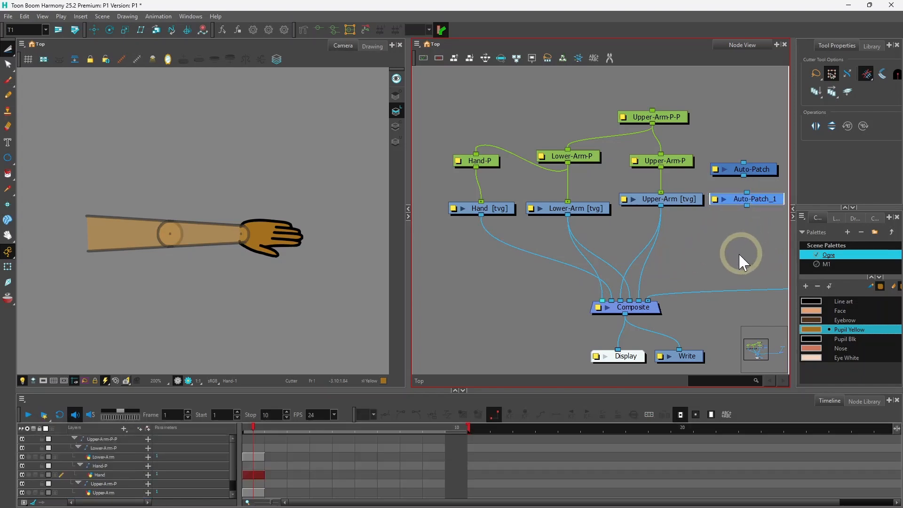
key("Tab")
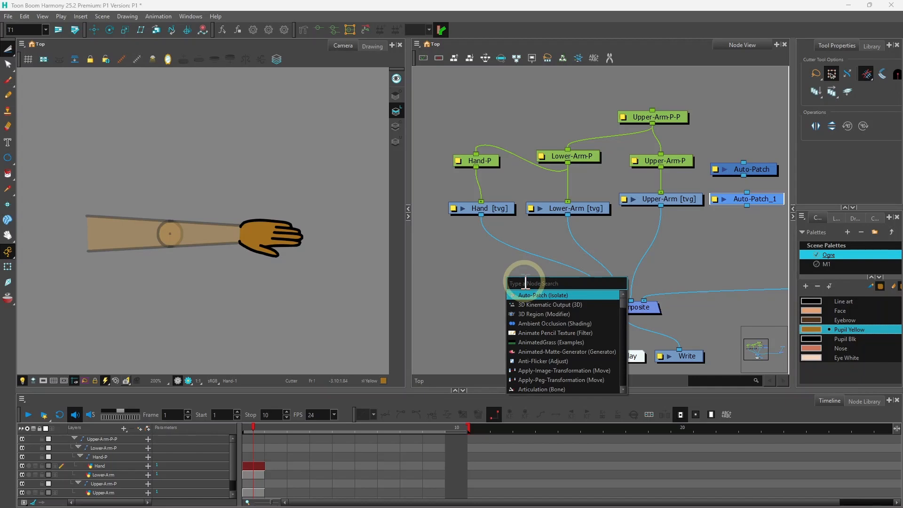
type("colour")
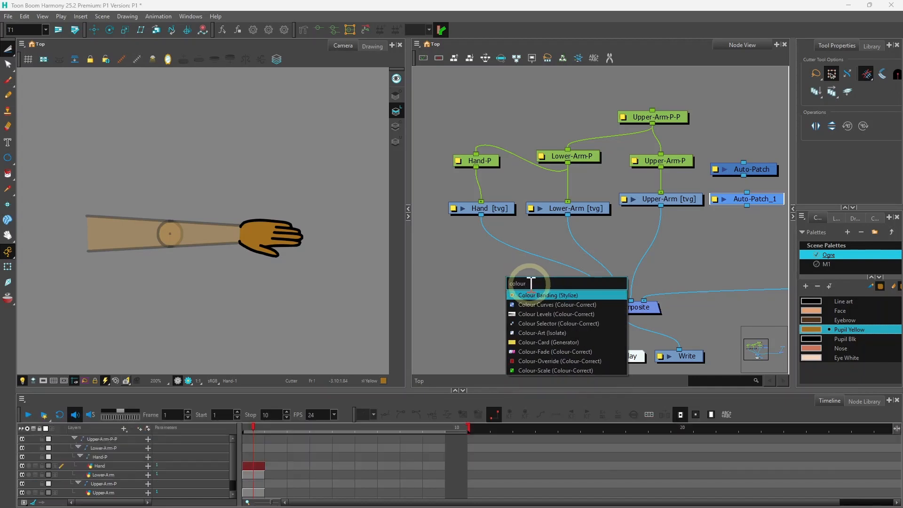
left_click(546, 332)
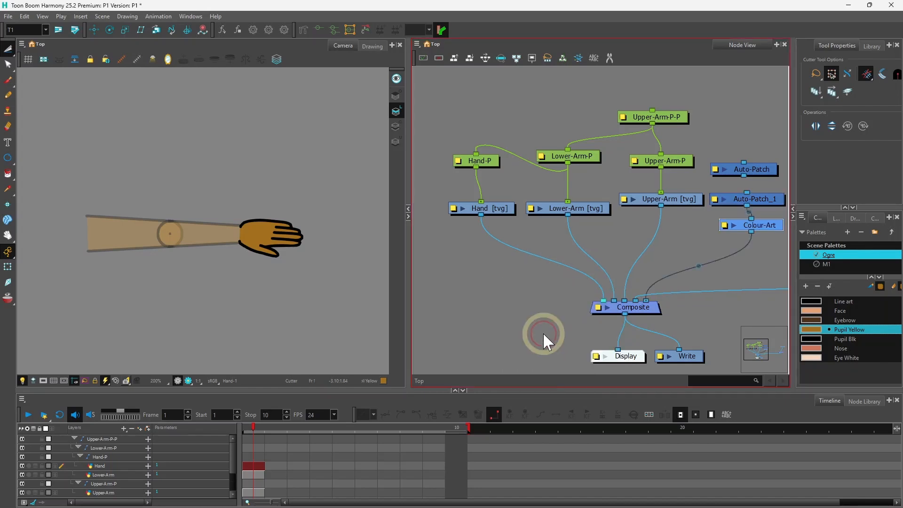
Step: Move the Lower-Arm input behind Upper-Arm on the Composite and route a second Lower-Arm connection through Colour-Art between Hand and Upper-Arm
left_click_drag(761, 224, 623, 237)
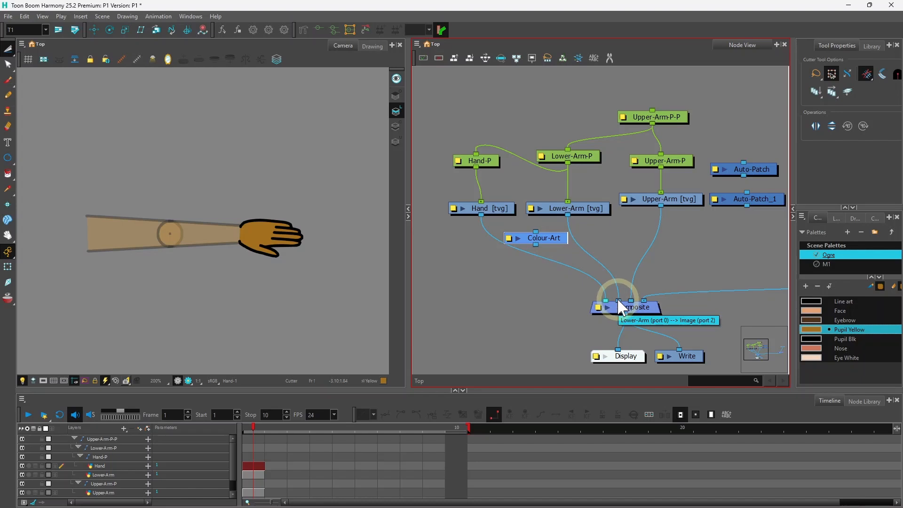
left_click_drag(617, 298, 585, 296)
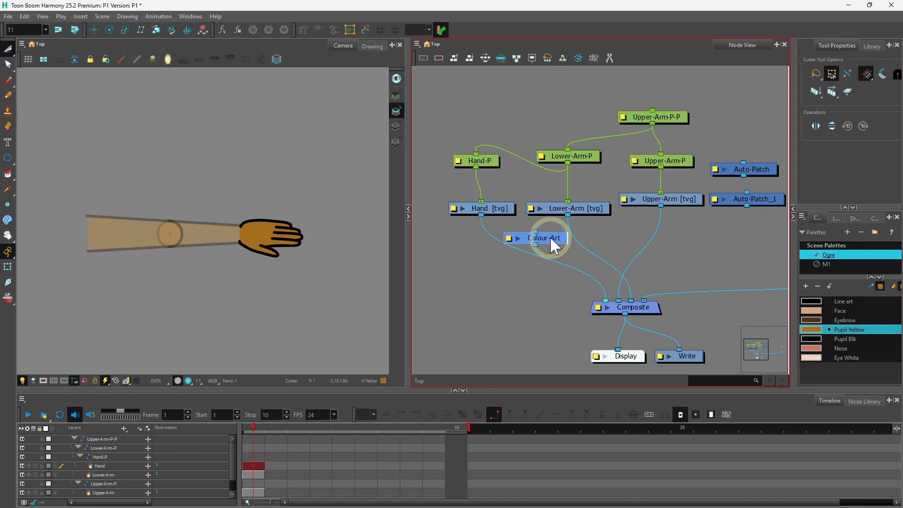
mouse_move(550, 241)
left_mouse_down()
mouse_move(627, 235)
mouse_move(566, 238)
mouse_move(564, 249)
left_mouse_up()
left_click_drag(566, 213, 612, 299)
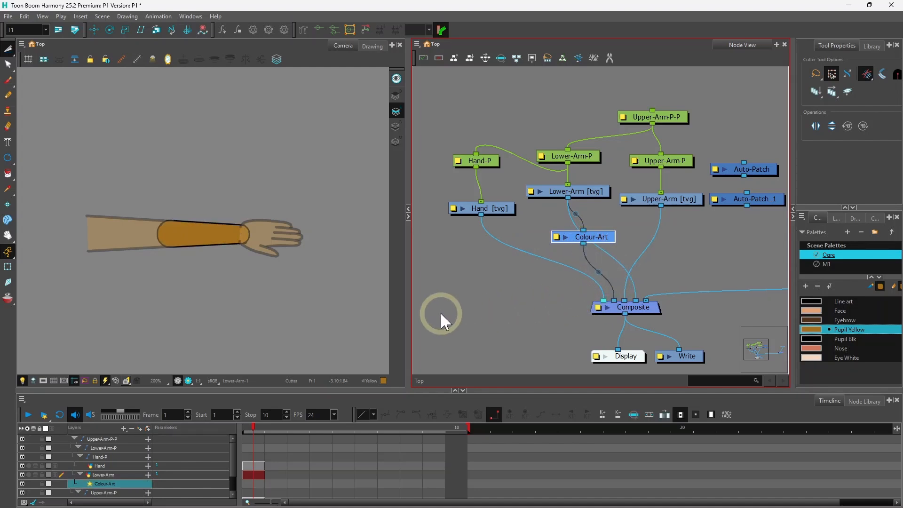
Step: Preview the elbow in Render View, detach the Colour-Art node and park it below the Auto-Patch nodes
left_click(262, 347)
left_click(187, 381)
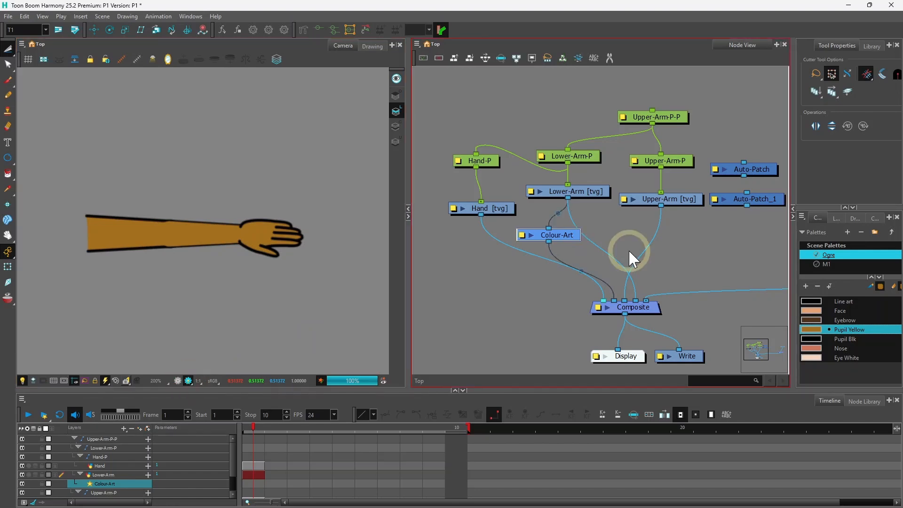
left_click_drag(585, 237, 551, 235)
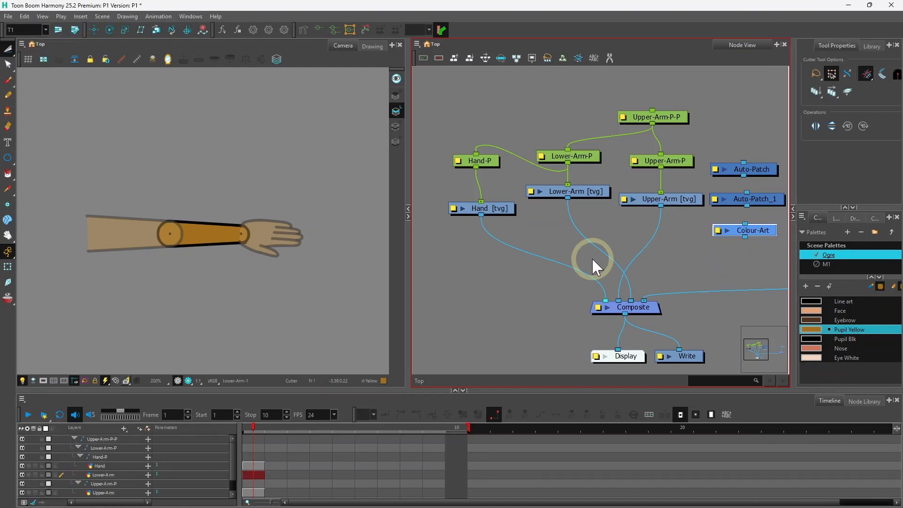
Step: Duplicate the Lower-Arm drawing node with copy and paste and place the copy below the Hand node
left_click_drag(586, 190, 593, 205)
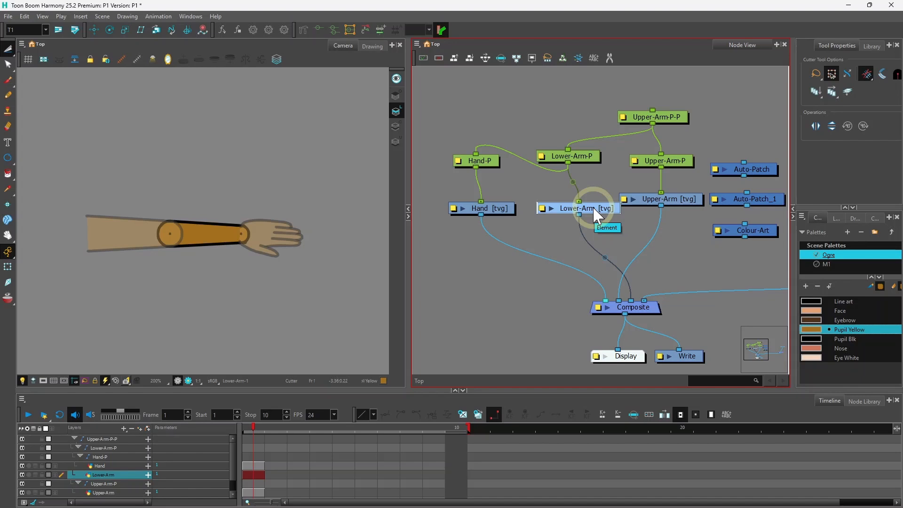
key("ctrl+c")
key("ctrl+v")
left_click_drag(646, 217, 518, 277)
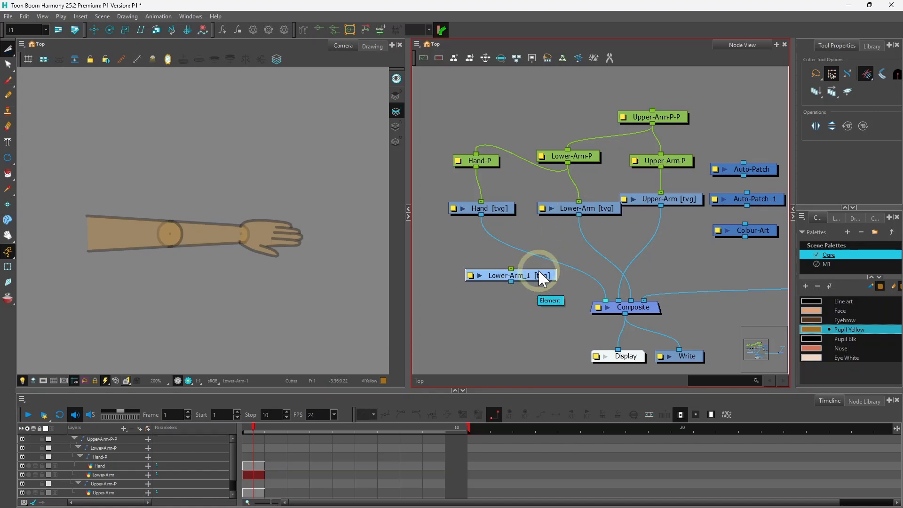
Step: Examine the thumbnail of the copied Lower-Arm drawing, collapse it and shift the node closer to the Hand drawing
left_click(591, 207)
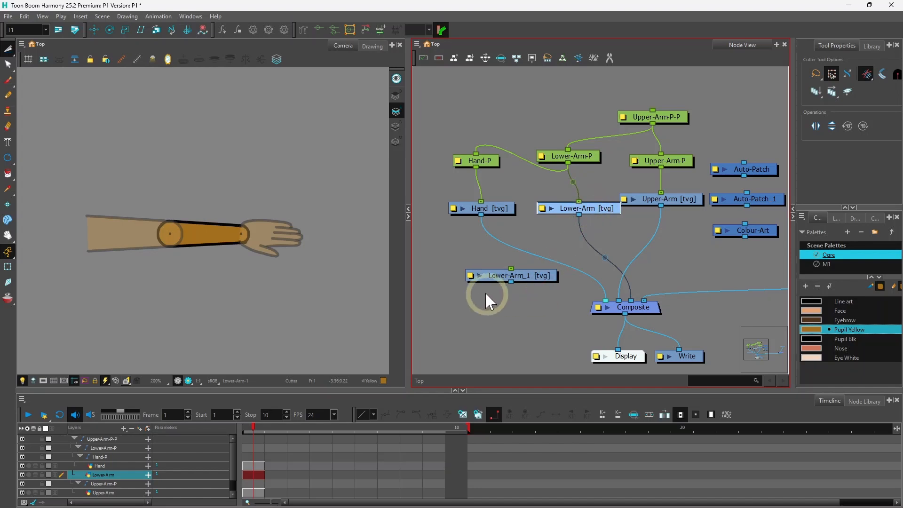
left_click(480, 275)
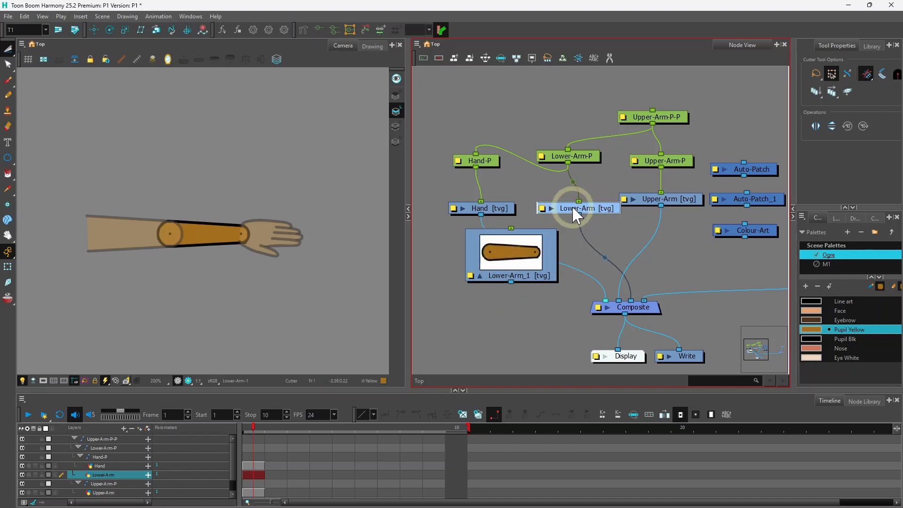
left_click(480, 276)
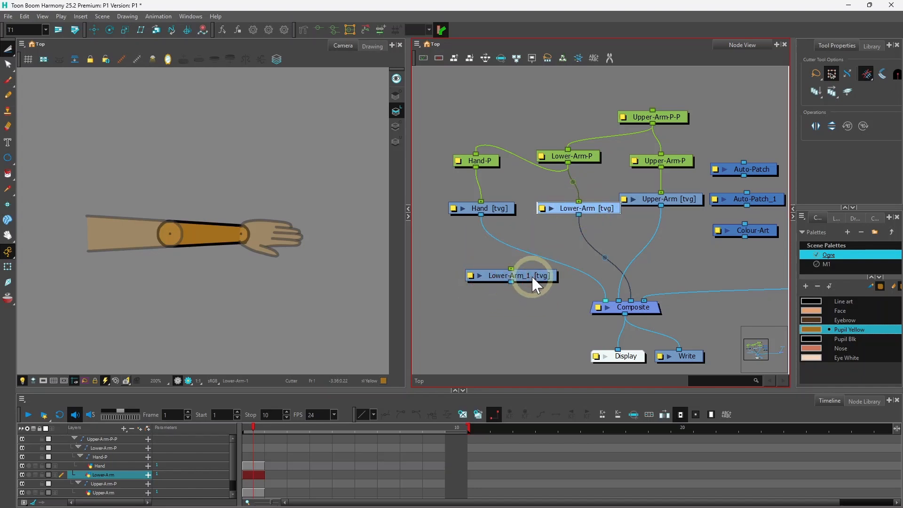
left_click_drag(531, 275, 504, 264)
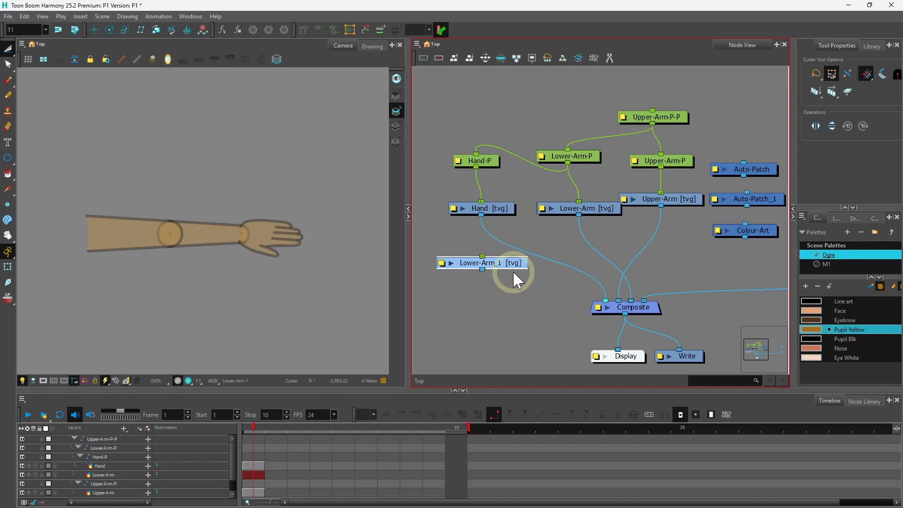
Step: Disable the Overlay, Line and Underlay art layers in the Lower-Arm_1 drawing properties, leaving only Colour Art enabled
left_click(442, 263)
left_click(624, 118)
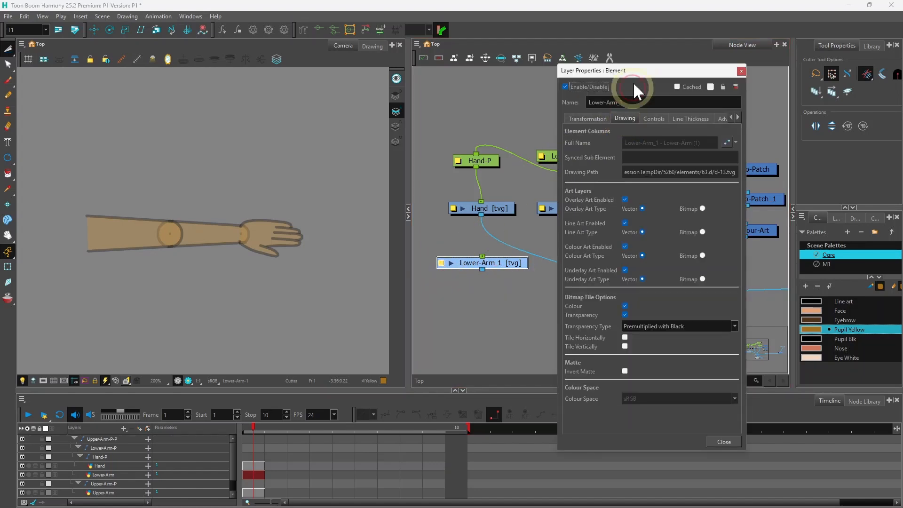
left_click_drag(689, 71, 304, 89)
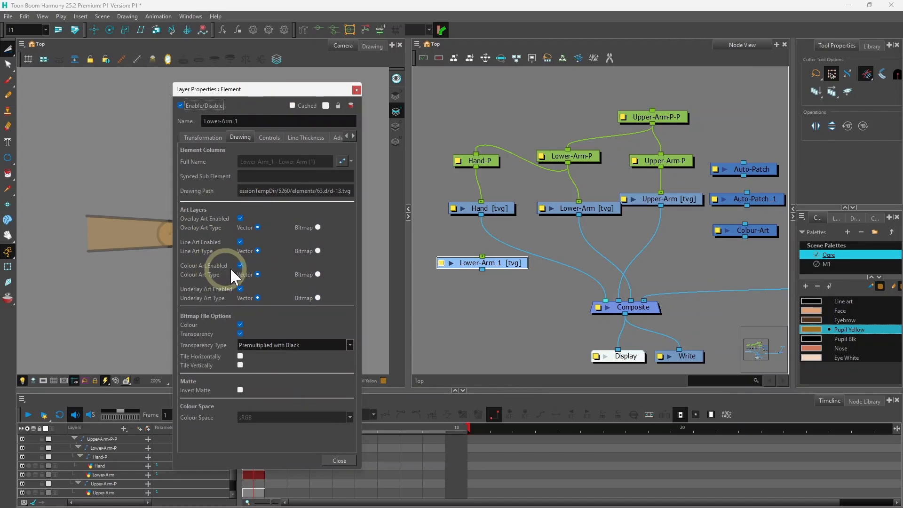
left_click(240, 217)
left_click(240, 241)
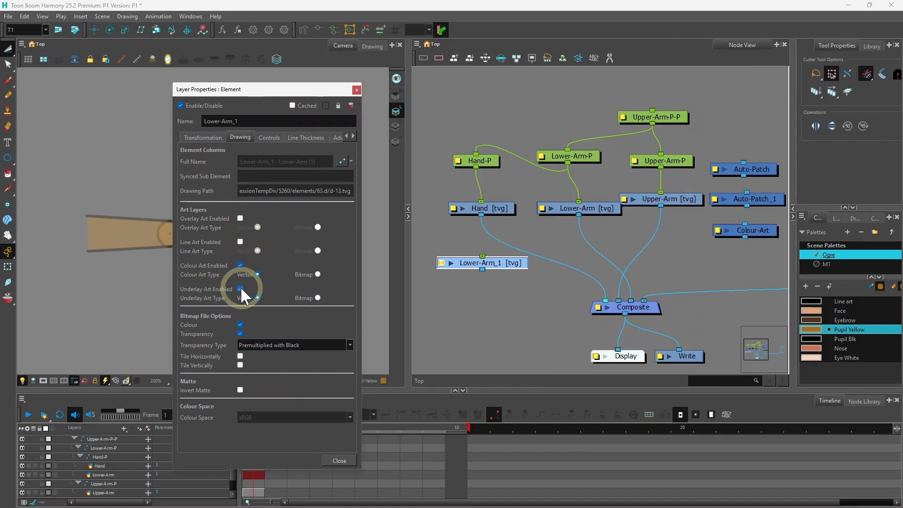
left_click(240, 288)
left_click(339, 461)
Step: Connect Lower-Arm_1 to the Composite between the Hand and Upper-Arm inputs and attach it to the Lower-Arm-P peg
left_click(546, 284)
left_click_drag(489, 265, 614, 301)
left_click(561, 253)
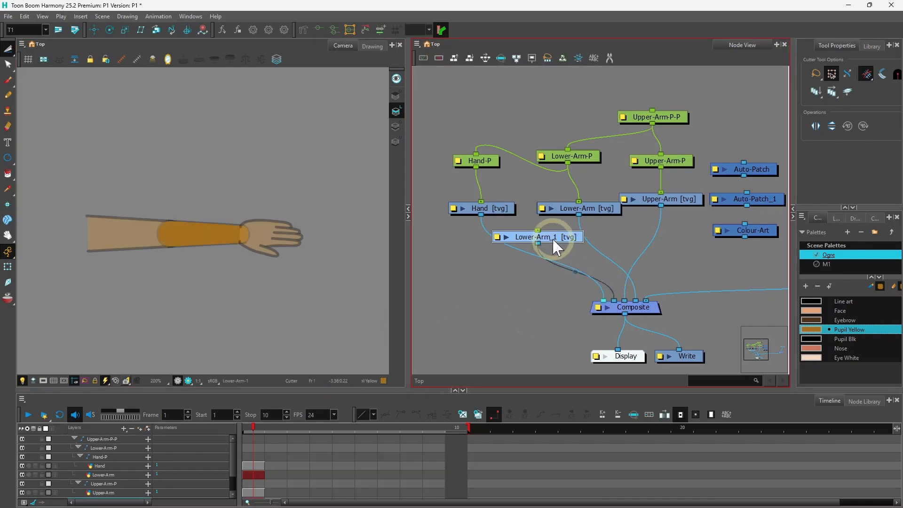
left_click_drag(557, 244, 505, 252)
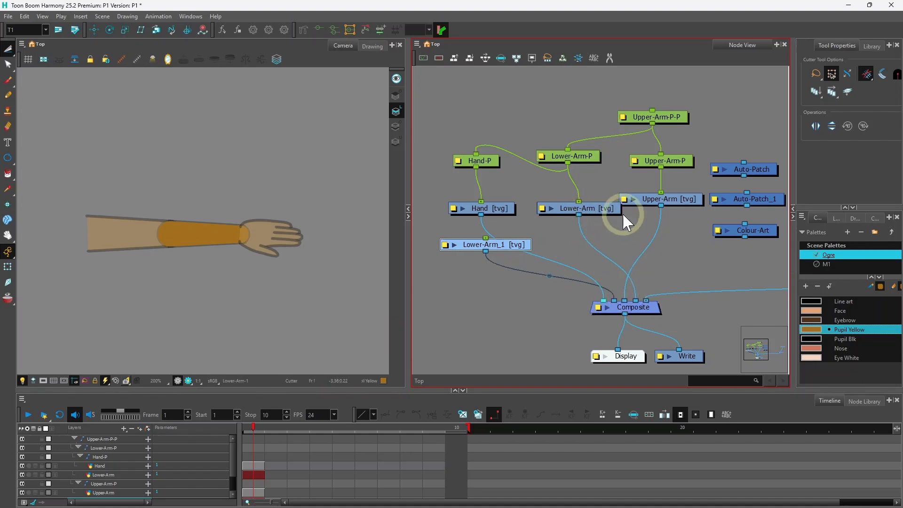
left_click_drag(519, 244, 565, 165)
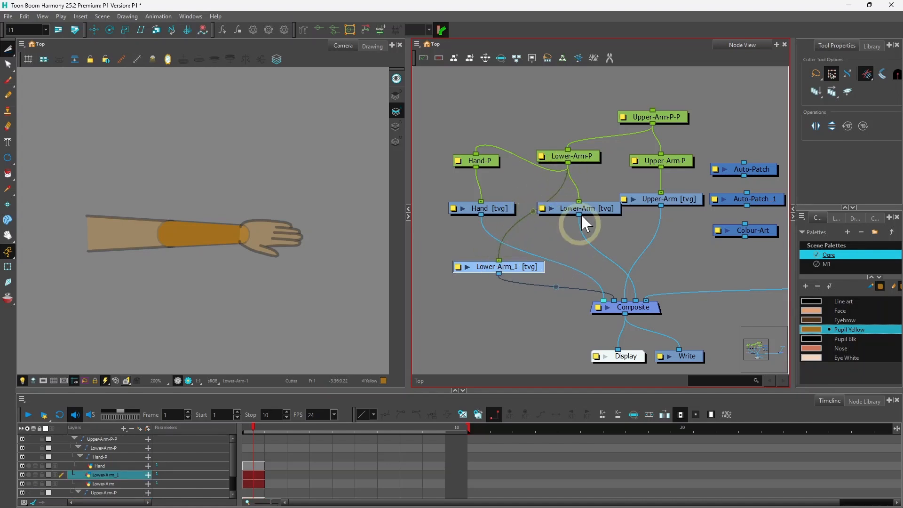
Step: Rotate the Lower-Arm-P peg with the Transform tool, bending the forearm downward and back upward at the elbow to test the joint
left_click(585, 157)
left_click(261, 195)
left_click(8, 267)
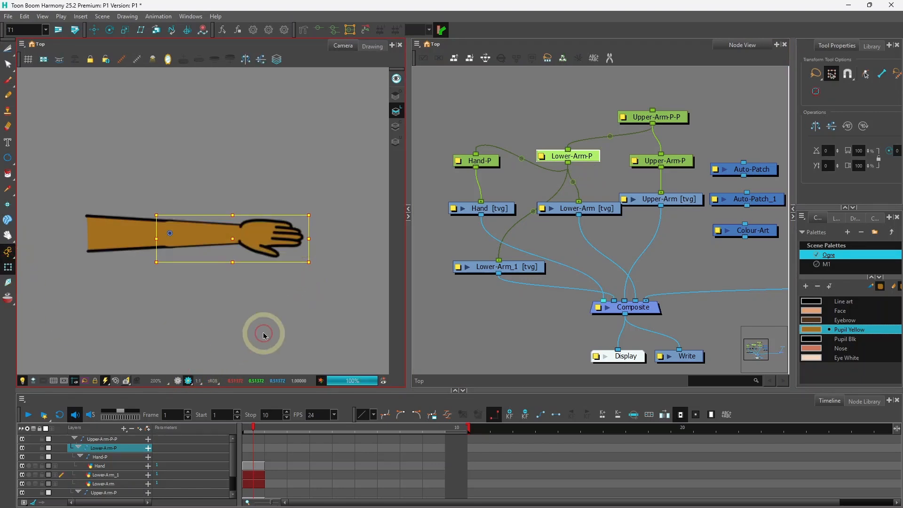
mouse_move(309, 269)
left_mouse_down()
mouse_move(308, 282)
mouse_move(368, 298)
left_mouse_up()
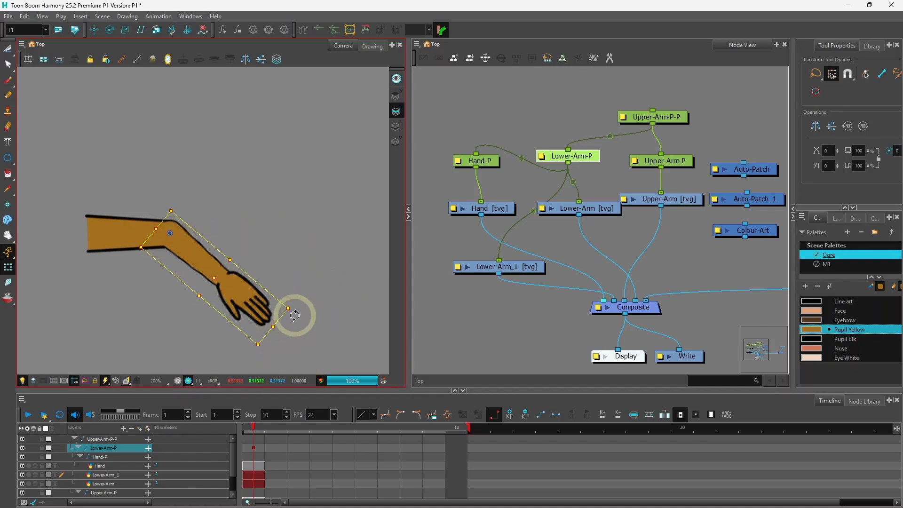
mouse_move(296, 317)
left_mouse_down()
mouse_move(308, 240)
mouse_move(291, 155)
left_mouse_up()
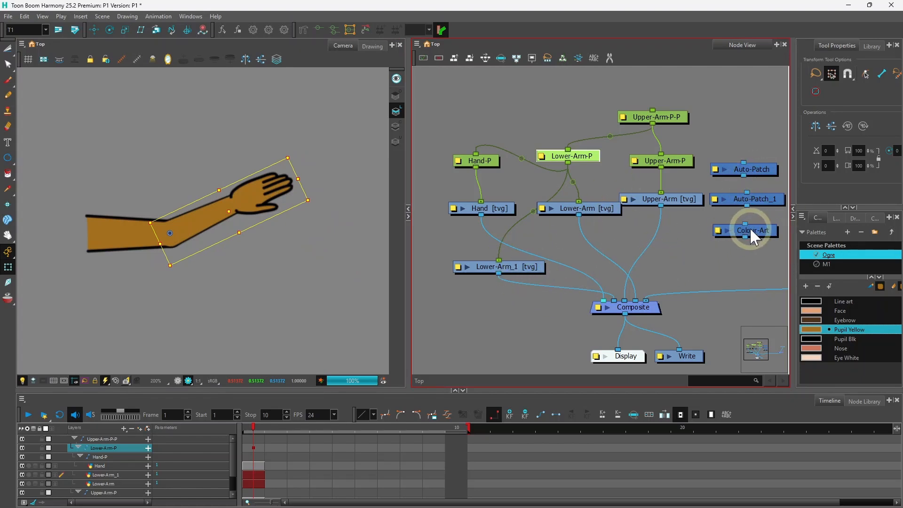
Step: Shift the disconnected Colour-Art node slightly towards the rig and test the elbow again by rotating the Lower-Arm-P peg, leaving the forearm raised
left_click_drag(750, 227, 726, 235)
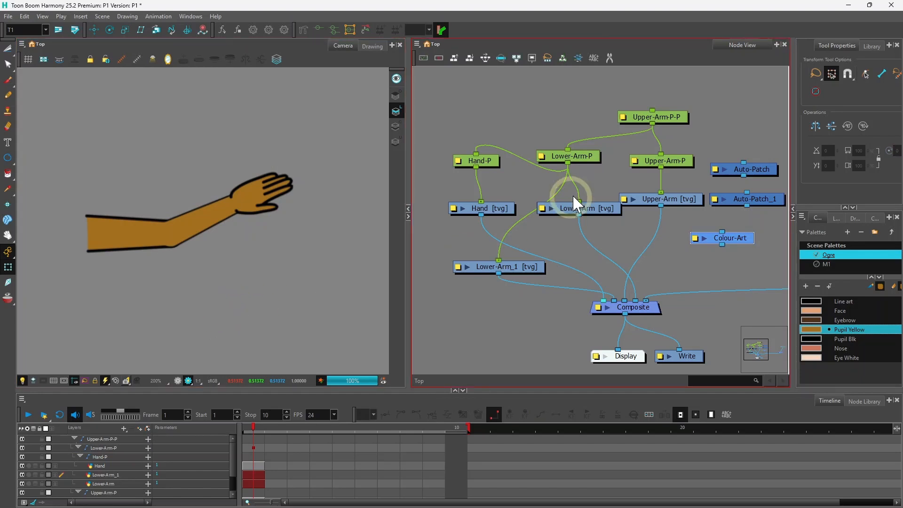
left_click(594, 159)
left_click_drag(310, 254, 284, 337)
scroll(322, 259, "down", 2)
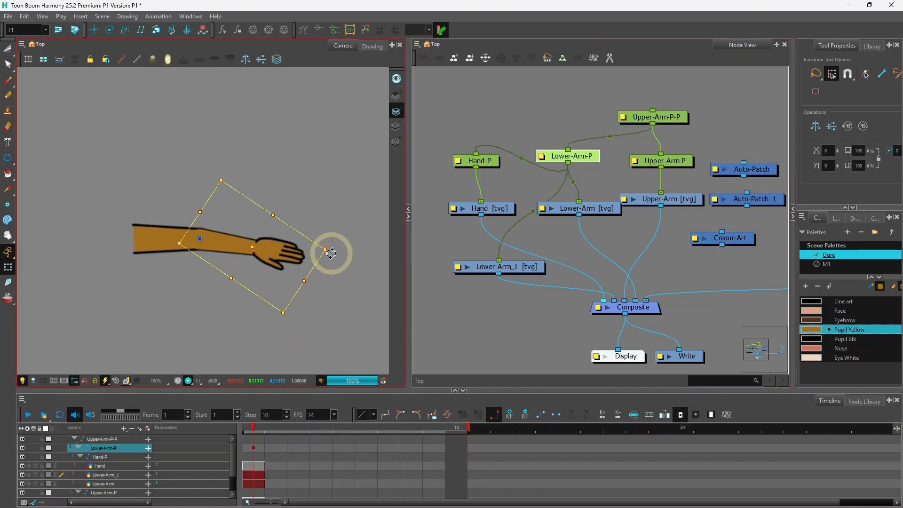
left_click_drag(331, 254, 369, 273)
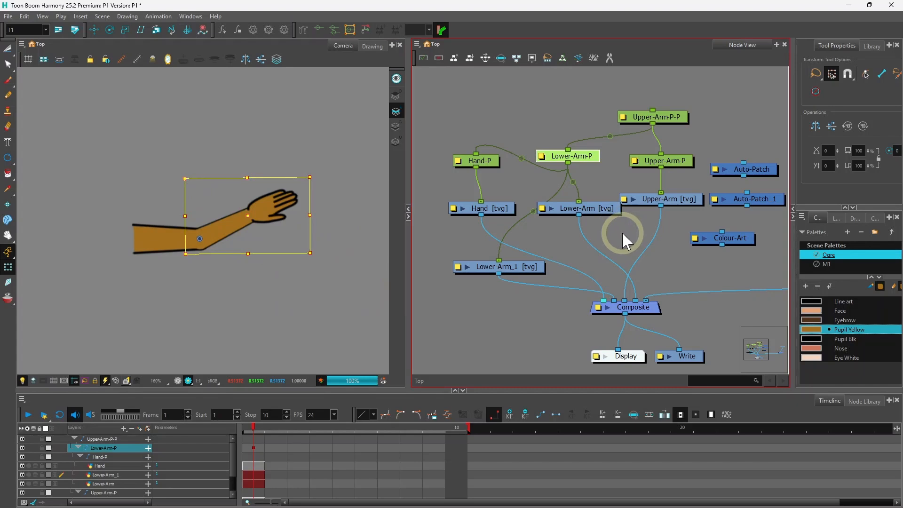